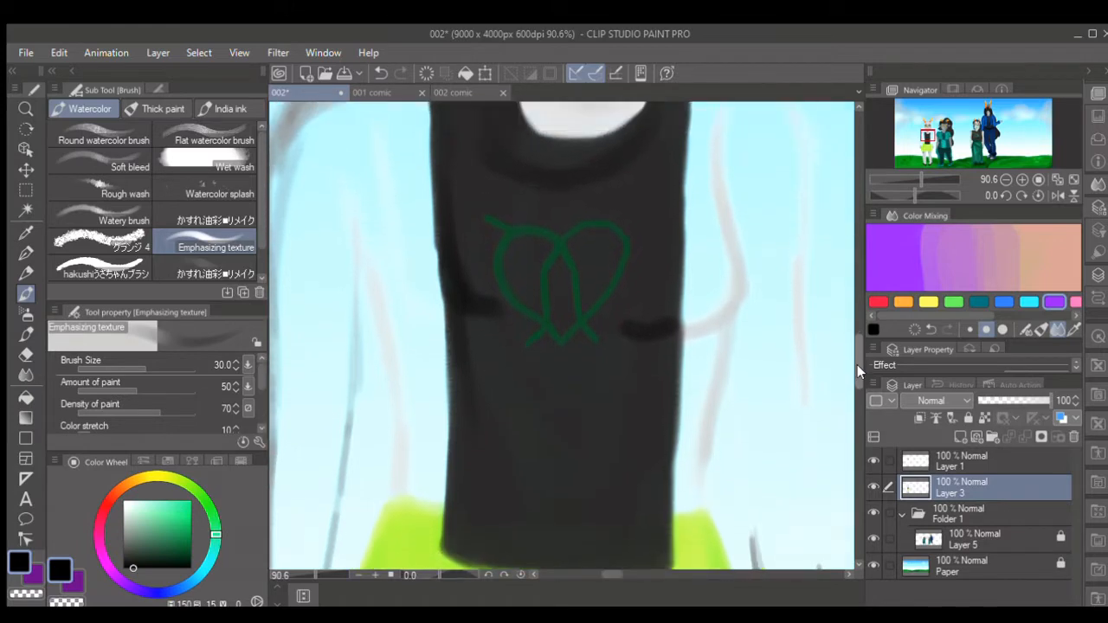
# - Examine the whole scene and the horned character's face and torso, checking what the top layers hold by toggling their visibility
pyautogui.scroll(2, 852, 340)
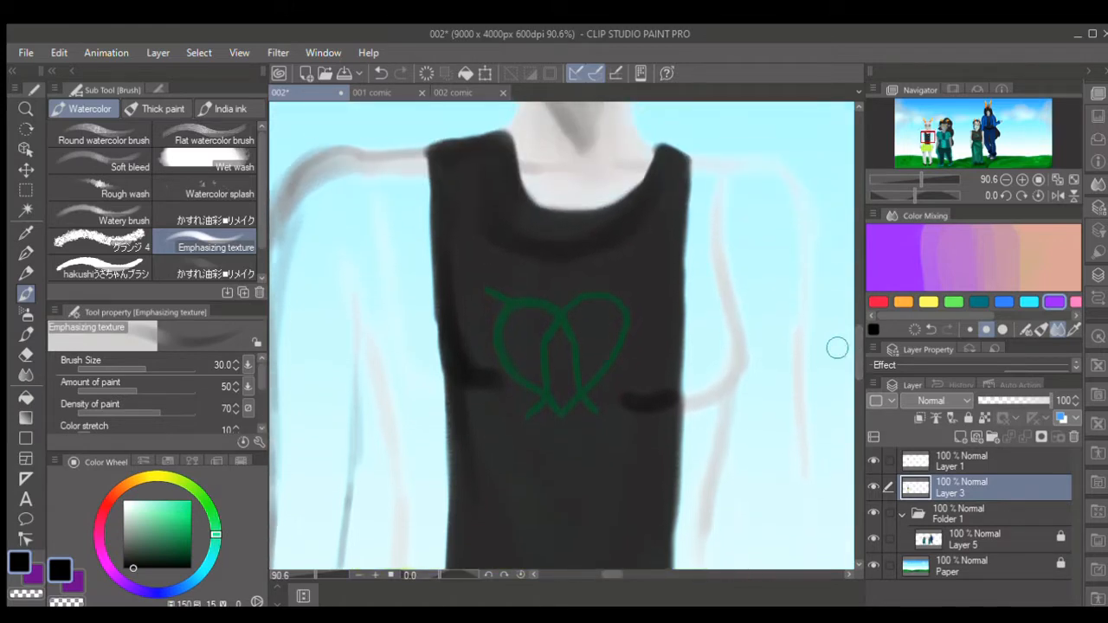
pyautogui.moveTo(313, 571); pyautogui.dragTo(294, 570)
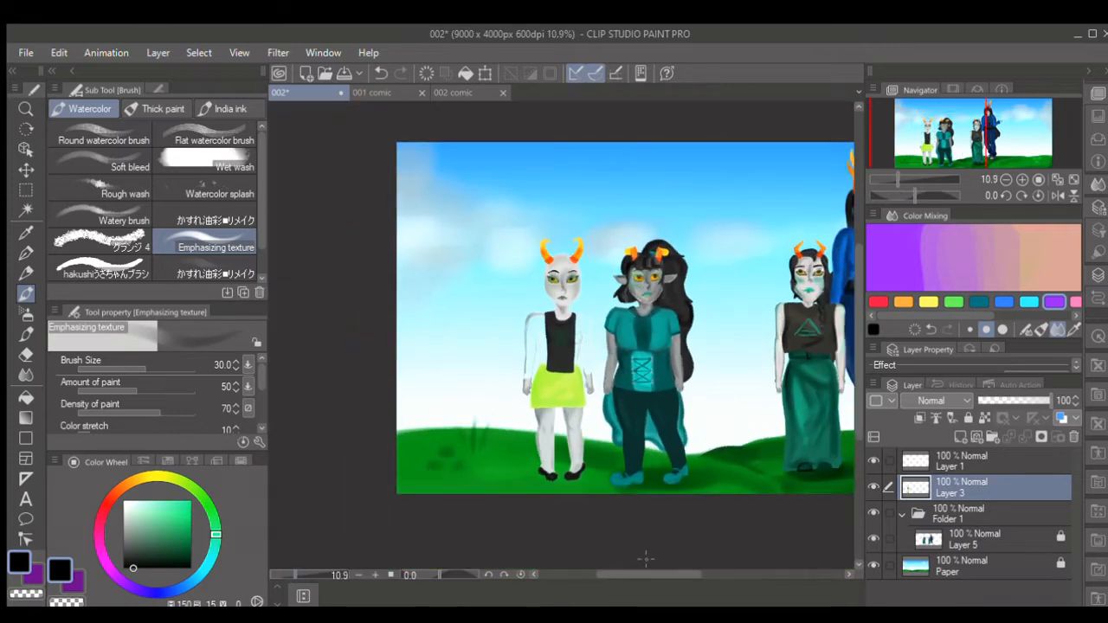
pyautogui.moveTo(676, 571); pyautogui.dragTo(638, 573)
pyautogui.scroll(4, 502, 283)
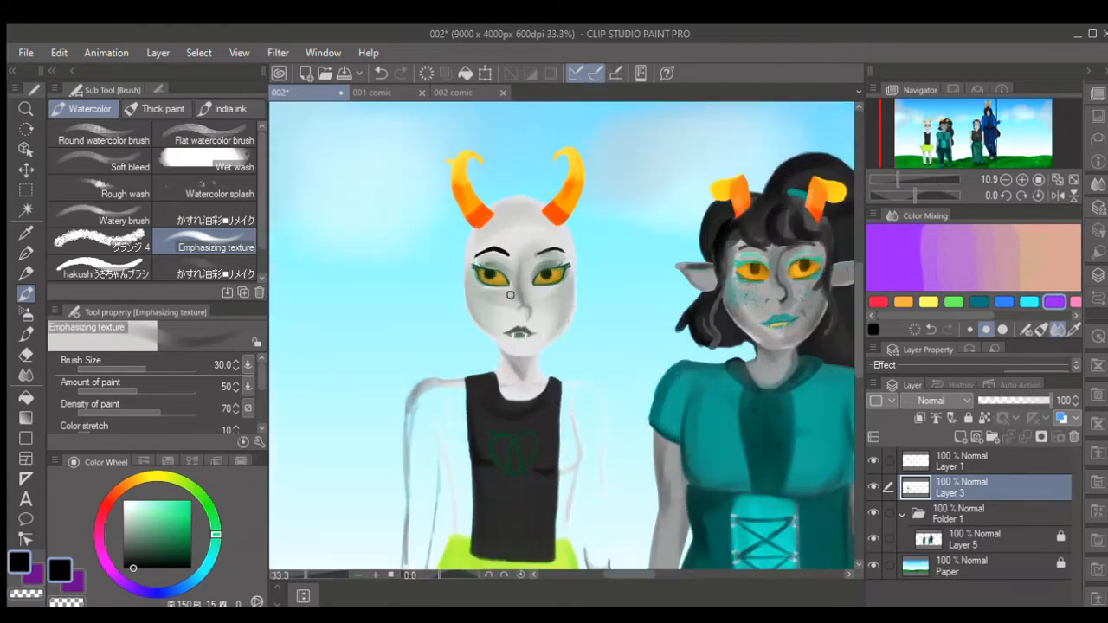
pyautogui.scroll(2, 510, 296)
pyautogui.moveTo(853, 298); pyautogui.dragTo(851, 334)
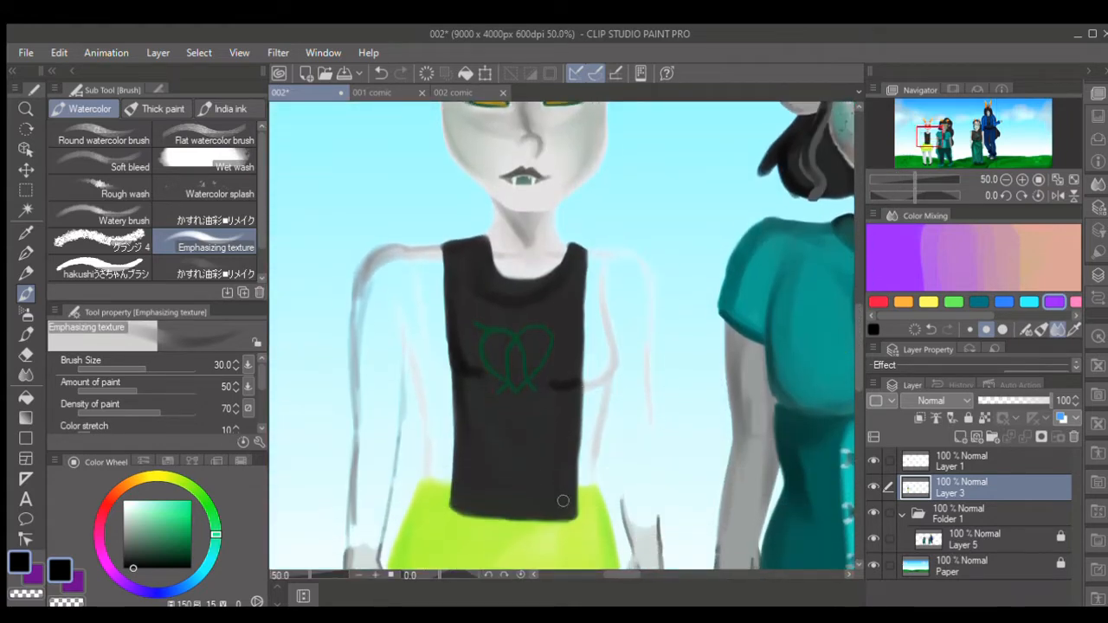
pyautogui.click(871, 482)
pyautogui.click(871, 483)
pyautogui.click(870, 459)
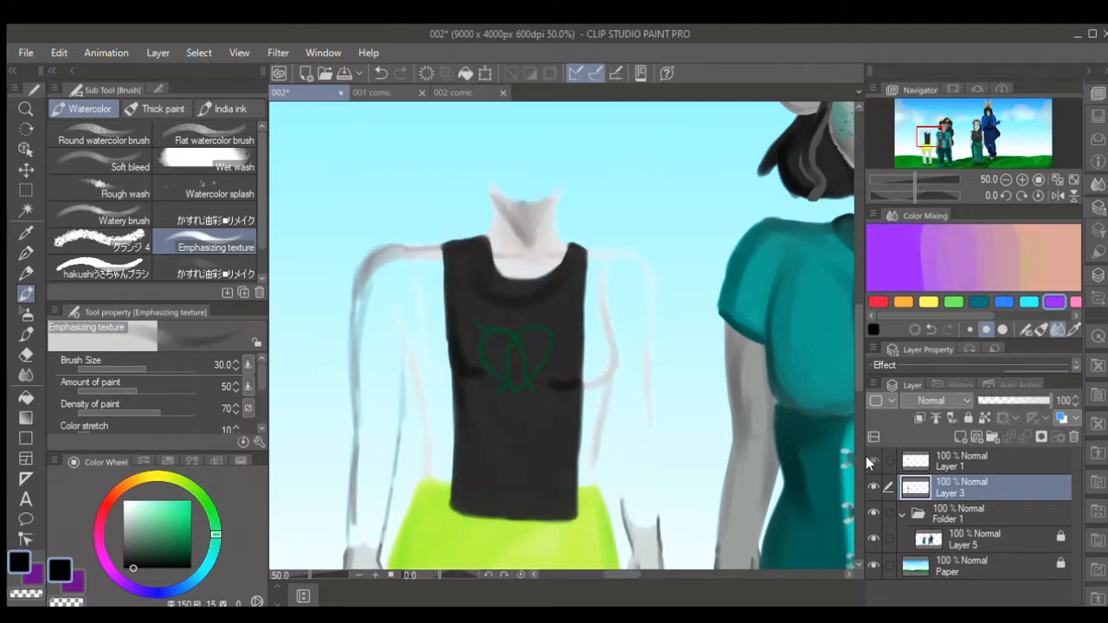
pyautogui.click(869, 458)
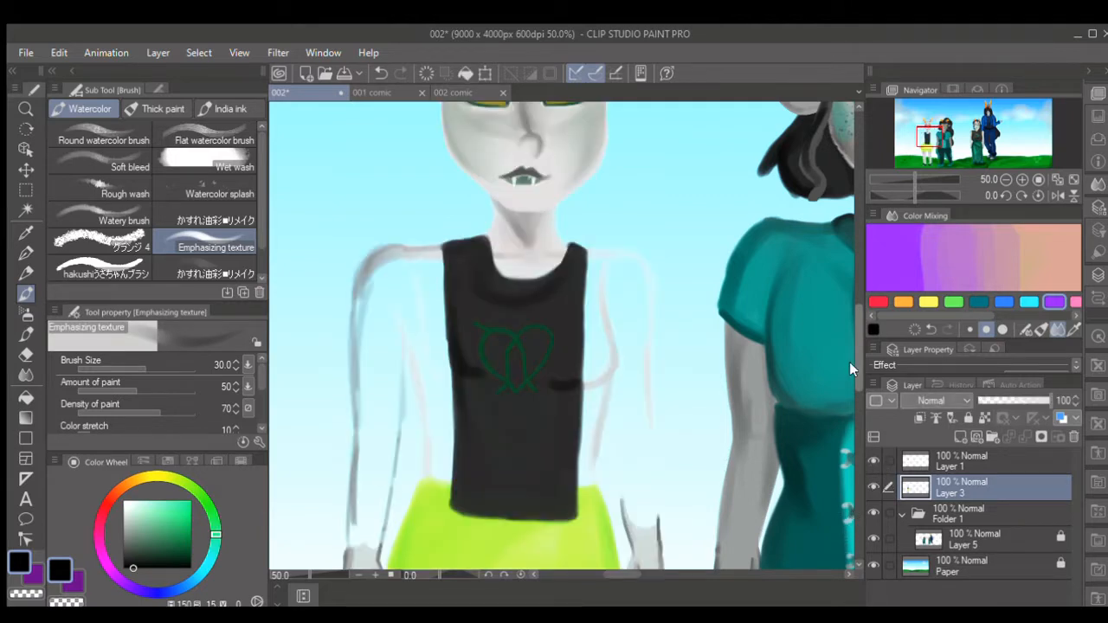
pyautogui.moveTo(850, 362); pyautogui.dragTo(849, 371)
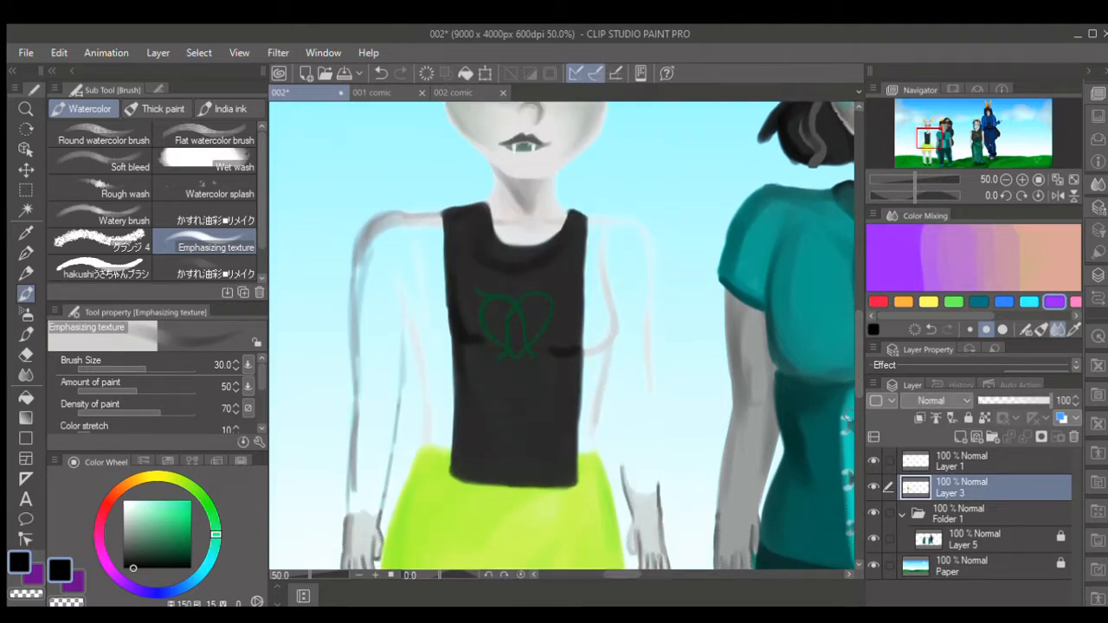
# - Sample the dark purple jacket color from the character's reference image and add a new layer above Layer 3
pyautogui.click(26, 232)
pyautogui.click(936, 246)
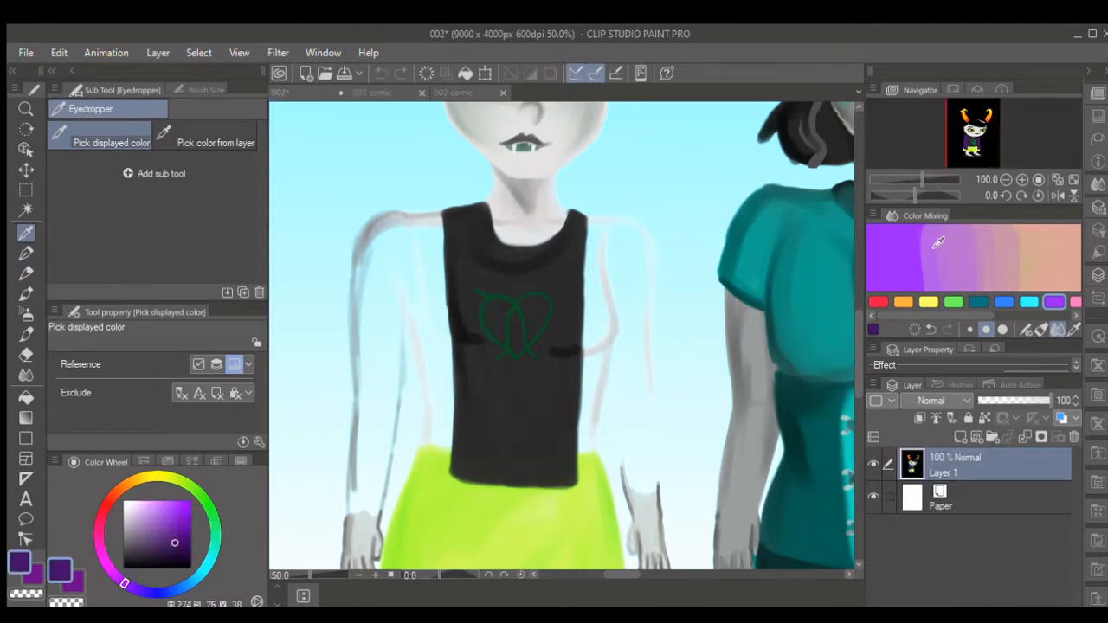
pyautogui.click(671, 342)
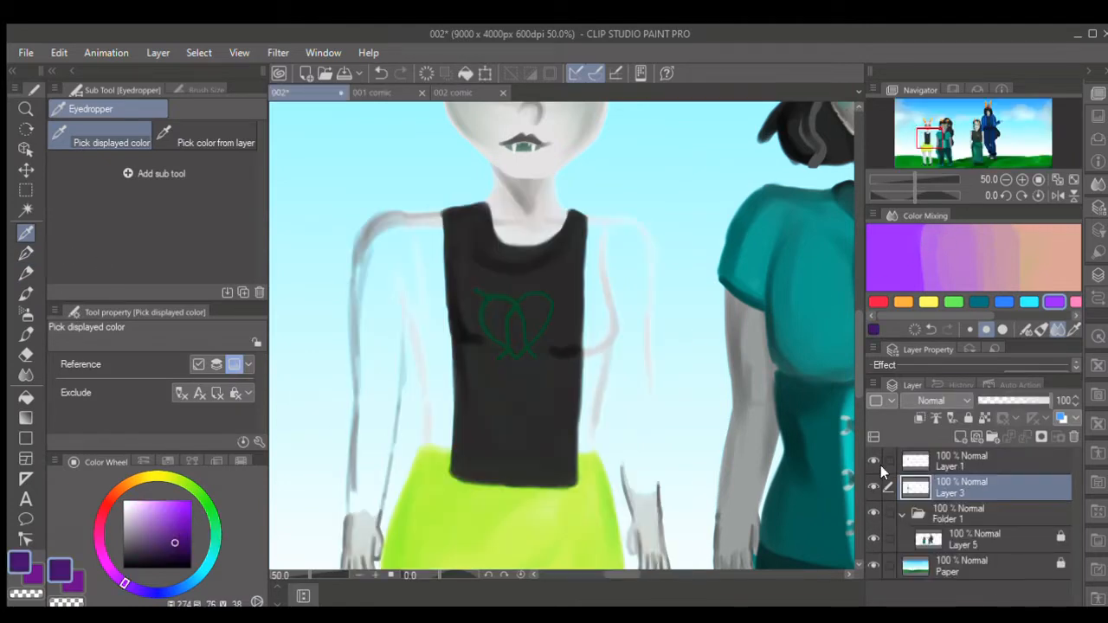
pyautogui.click(954, 424)
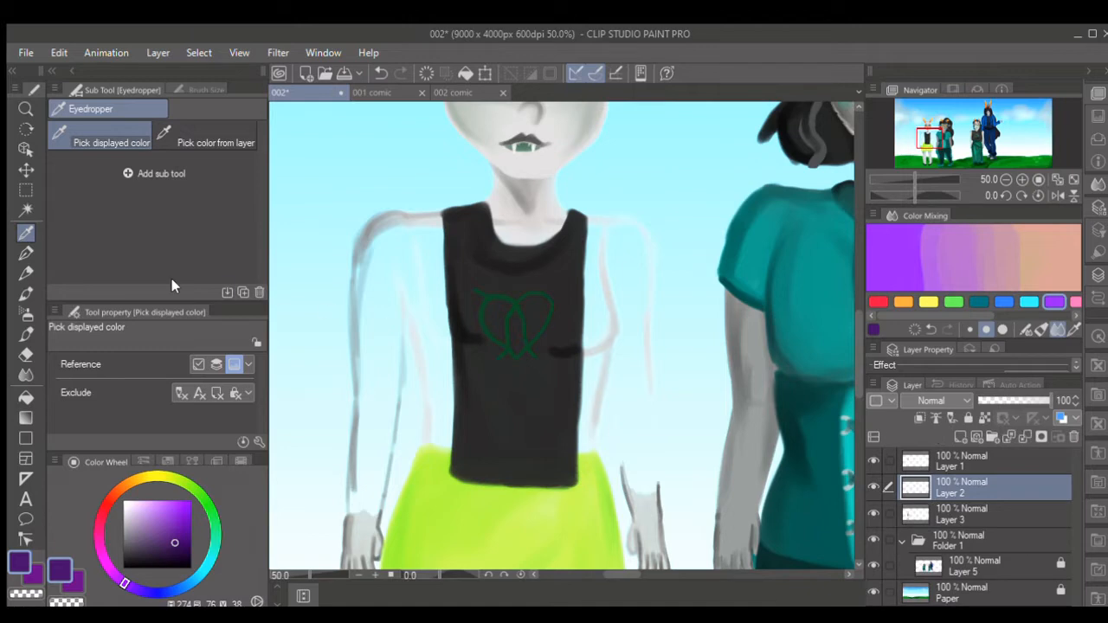
# - Outline the jacket's front panel and inner sleeve on the character's right side in dark purple with the Emphasizing texture brush, size 25 to 30
pyautogui.press('b')
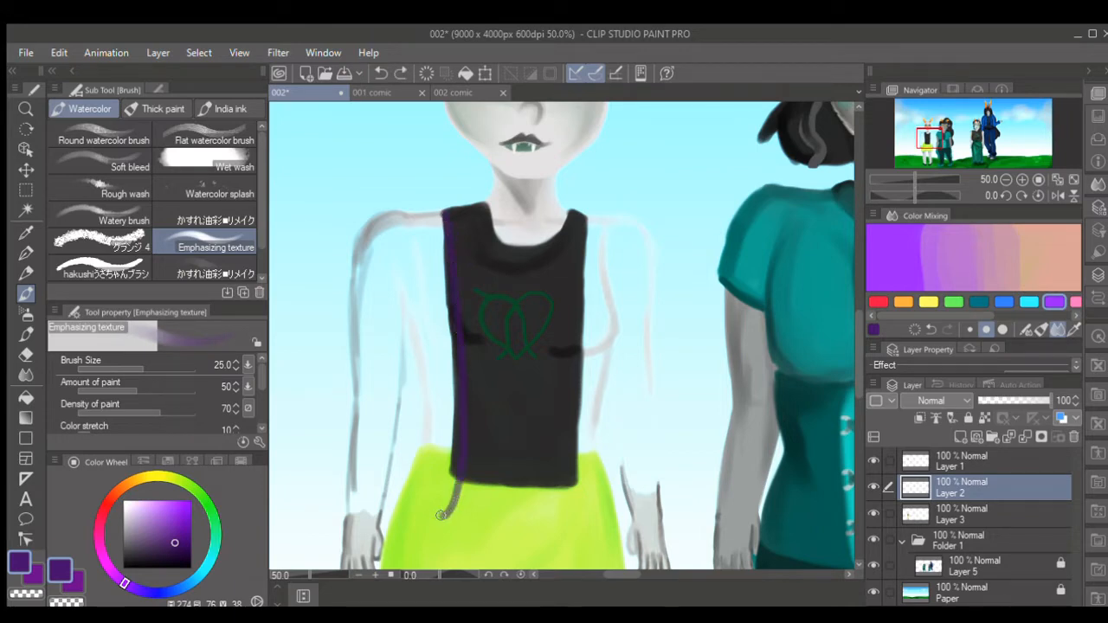
pyautogui.moveTo(441, 515)
pyautogui.mouseDown()
pyautogui.moveTo(399, 504)
pyautogui.moveTo(422, 397)
pyautogui.mouseUp()
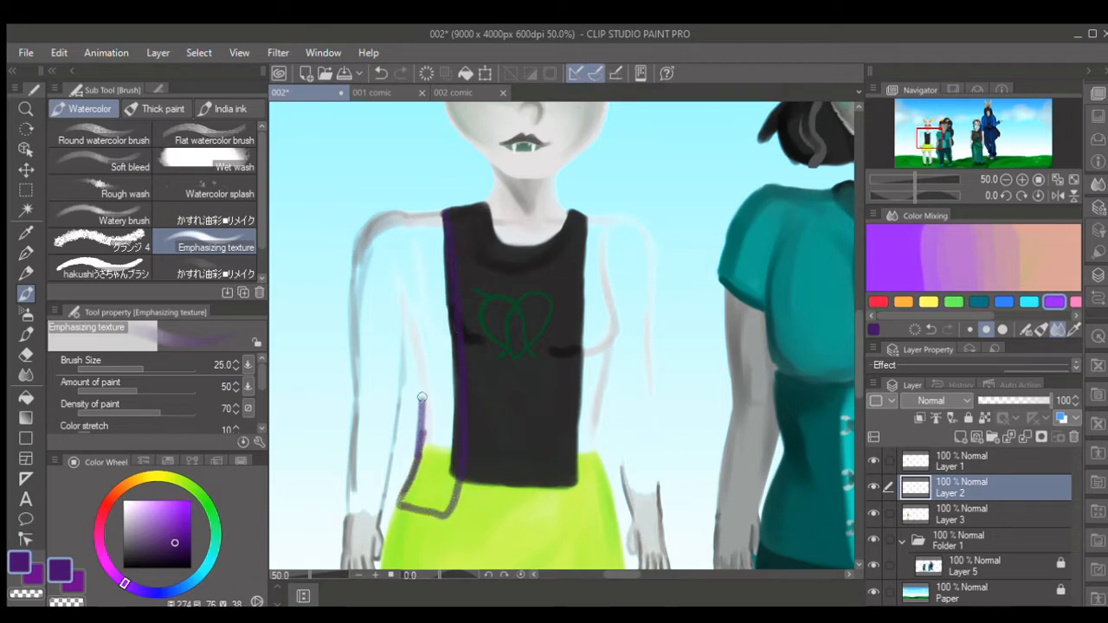
pyautogui.press(']')
pyautogui.moveTo(404, 300); pyautogui.dragTo(423, 409)
pyautogui.moveTo(403, 303)
pyautogui.mouseDown()
pyautogui.moveTo(385, 513)
pyautogui.moveTo(342, 500)
pyautogui.mouseUp()
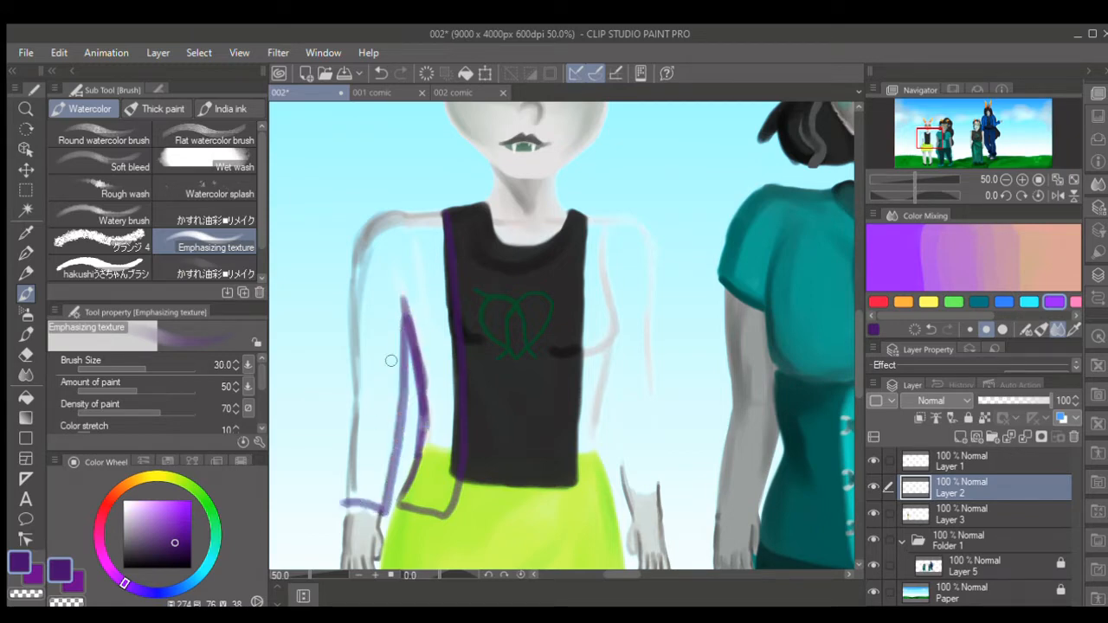
# - Outline the outer edge of the character's right sleeve and fill that half of the jacket in dark purple, brush size up to 40
pyautogui.press('[')
pyautogui.moveTo(436, 215)
pyautogui.mouseDown()
pyautogui.moveTo(375, 213)
pyautogui.moveTo(350, 252)
pyautogui.moveTo(343, 497)
pyautogui.mouseUp()
pyautogui.hotkey('ctrl', 'z')
pyautogui.moveTo(349, 314)
pyautogui.mouseDown()
pyautogui.moveTo(354, 433)
pyautogui.moveTo(338, 499)
pyautogui.moveTo(386, 514)
pyautogui.moveTo(344, 505)
pyautogui.moveTo(352, 448)
pyautogui.moveTo(342, 497)
pyautogui.moveTo(357, 437)
pyautogui.moveTo(354, 499)
pyautogui.moveTo(379, 492)
pyautogui.moveTo(396, 294)
pyautogui.moveTo(435, 252)
pyautogui.moveTo(434, 222)
pyautogui.moveTo(391, 219)
pyautogui.moveTo(362, 260)
pyautogui.moveTo(362, 437)
pyautogui.moveTo(361, 330)
pyautogui.moveTo(368, 451)
pyautogui.moveTo(407, 260)
pyautogui.moveTo(436, 239)
pyautogui.moveTo(438, 282)
pyautogui.moveTo(437, 227)
pyautogui.moveTo(374, 320)
pyautogui.moveTo(399, 241)
pyautogui.moveTo(437, 314)
pyautogui.moveTo(457, 394)
pyautogui.moveTo(441, 509)
pyautogui.moveTo(401, 502)
pyautogui.moveTo(438, 446)
pyautogui.moveTo(424, 481)
pyautogui.moveTo(442, 405)
pyautogui.moveTo(416, 280)
pyautogui.moveTo(430, 446)
pyautogui.moveTo(412, 431)
pyautogui.mouseUp()
pyautogui.press(']')
pyautogui.press(']')
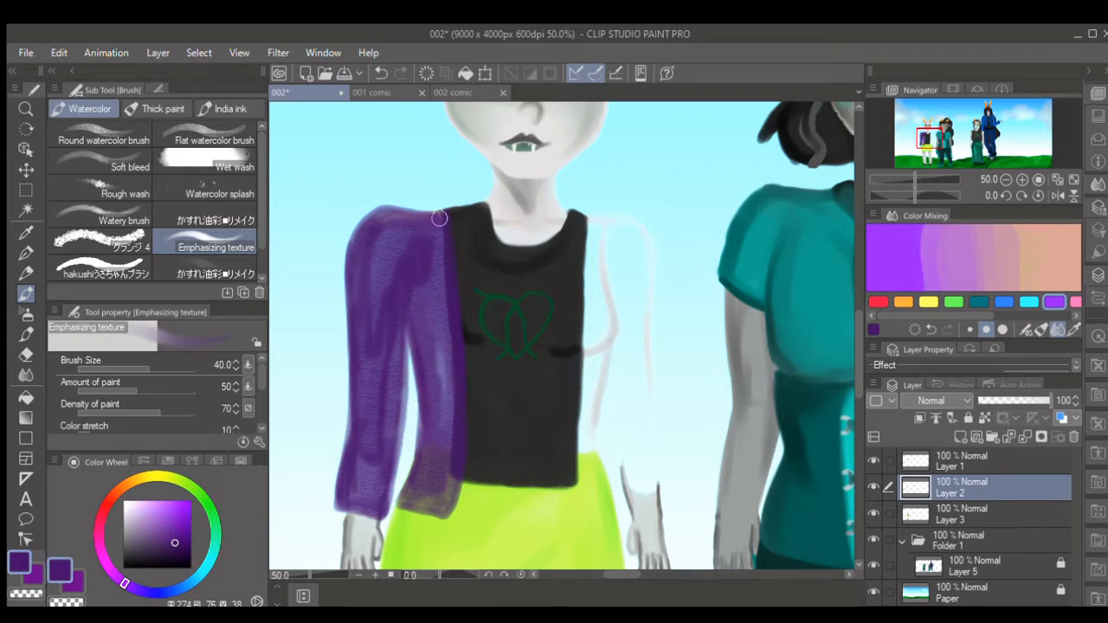
pyautogui.moveTo(436, 218)
pyautogui.mouseDown()
pyautogui.moveTo(366, 227)
pyautogui.moveTo(353, 260)
pyautogui.moveTo(390, 217)
pyautogui.moveTo(356, 297)
pyautogui.moveTo(355, 280)
pyautogui.moveTo(364, 381)
pyautogui.moveTo(345, 450)
pyautogui.mouseUp()
# - Outline and fill the jacket half on the character's left side, and go over thin areas with the brush at size 50
pyautogui.moveTo(592, 227); pyautogui.dragTo(579, 509)
pyautogui.moveTo(611, 368)
pyautogui.mouseDown()
pyautogui.moveTo(604, 454)
pyautogui.moveTo(614, 516)
pyautogui.moveTo(576, 513)
pyautogui.moveTo(578, 415)
pyautogui.moveTo(583, 427)
pyautogui.mouseUp()
pyautogui.moveTo(588, 221)
pyautogui.mouseDown()
pyautogui.moveTo(632, 222)
pyautogui.moveTo(606, 225)
pyautogui.moveTo(621, 218)
pyautogui.moveTo(658, 240)
pyautogui.moveTo(664, 480)
pyautogui.moveTo(628, 494)
pyautogui.mouseUp()
pyautogui.press('[')
pyautogui.moveTo(614, 370)
pyautogui.mouseDown()
pyautogui.moveTo(624, 486)
pyautogui.moveTo(660, 479)
pyautogui.moveTo(651, 488)
pyautogui.moveTo(631, 480)
pyautogui.moveTo(618, 371)
pyautogui.moveTo(621, 388)
pyautogui.moveTo(637, 379)
pyautogui.moveTo(631, 402)
pyautogui.moveTo(633, 376)
pyautogui.moveTo(642, 397)
pyautogui.moveTo(652, 287)
pyautogui.moveTo(643, 242)
pyautogui.moveTo(609, 228)
pyautogui.moveTo(594, 235)
pyautogui.moveTo(587, 496)
pyautogui.mouseUp()
pyautogui.press(']')
pyautogui.press(']')
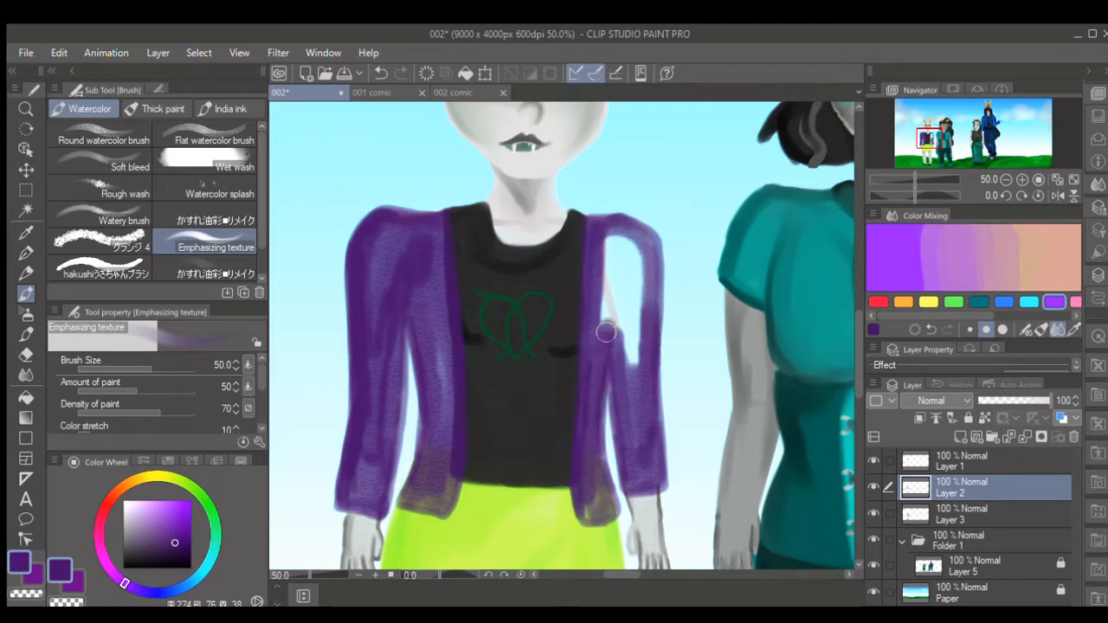
pyautogui.moveTo(607, 333)
pyautogui.mouseDown()
pyautogui.moveTo(634, 346)
pyautogui.moveTo(638, 240)
pyautogui.moveTo(610, 234)
pyautogui.moveTo(608, 303)
pyautogui.mouseUp()
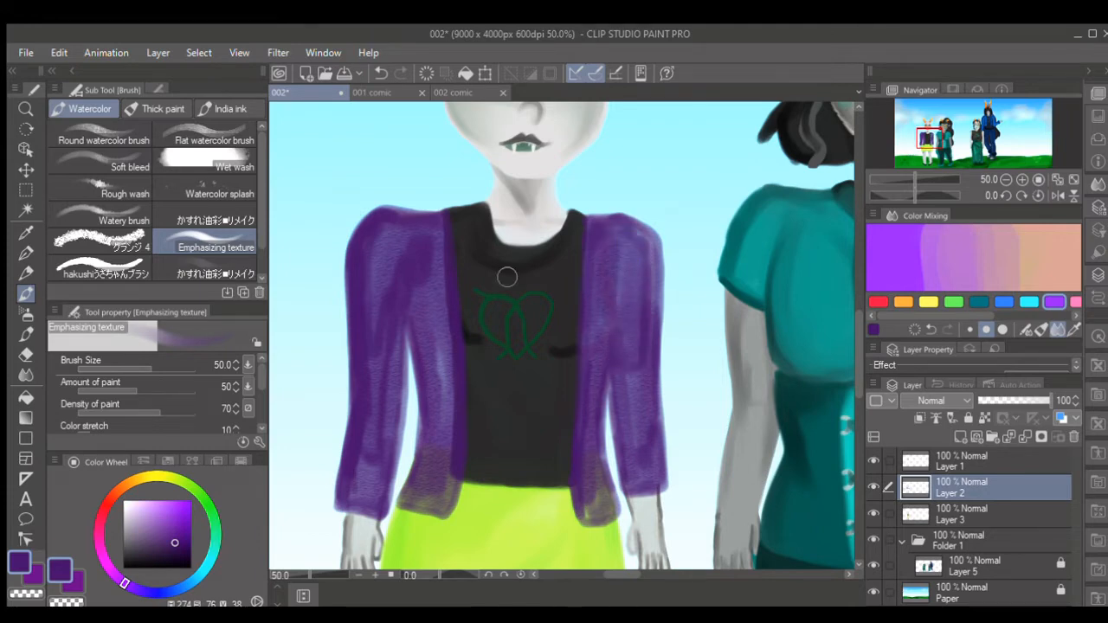
pyautogui.moveTo(428, 227)
pyautogui.mouseDown()
pyautogui.moveTo(389, 250)
pyautogui.moveTo(389, 279)
pyautogui.mouseUp()
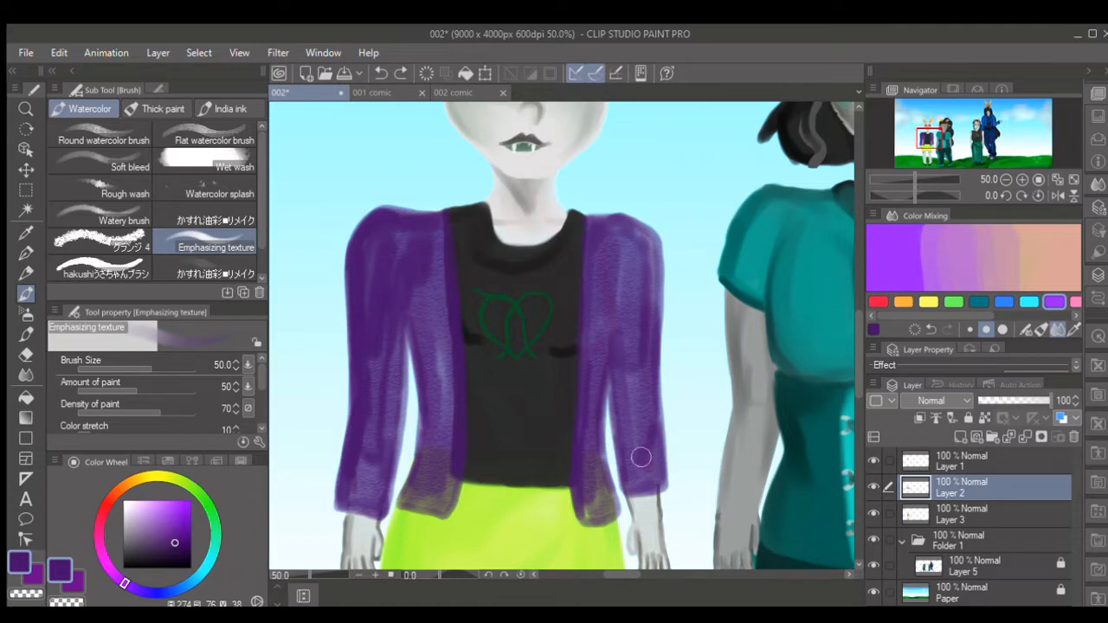
pyautogui.moveTo(597, 460)
pyautogui.mouseDown()
pyautogui.moveTo(588, 485)
pyautogui.moveTo(601, 258)
pyautogui.mouseUp()
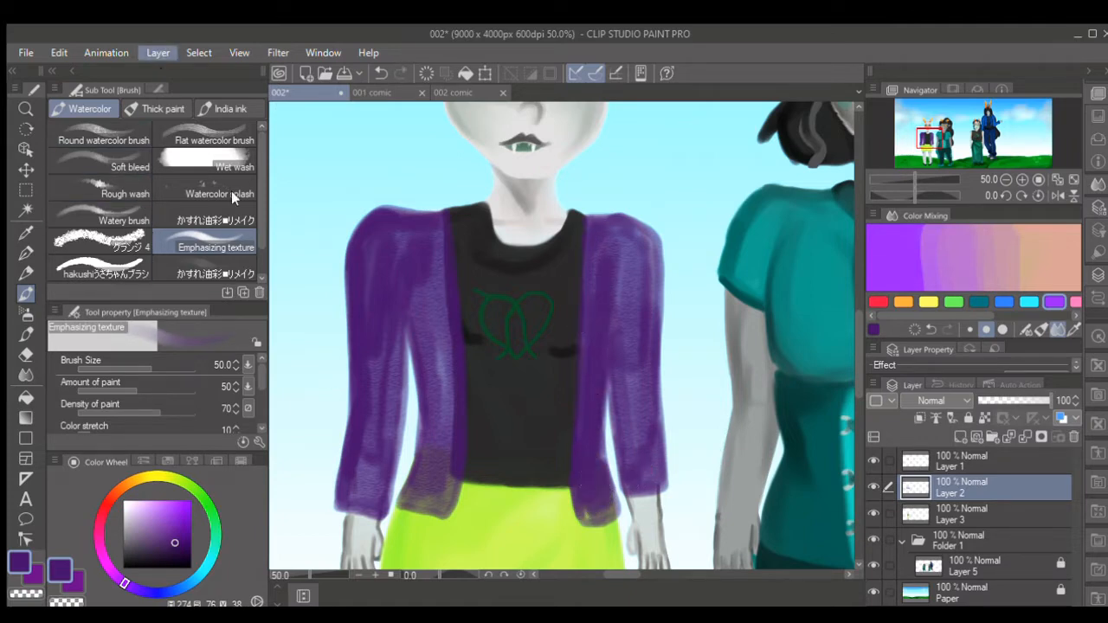
# - Make the jacket paint opaque by duplicating Layer 2 and merging the copies down into it
pyautogui.click(1008, 437)
pyautogui.hotkey('ctrl', 'e')
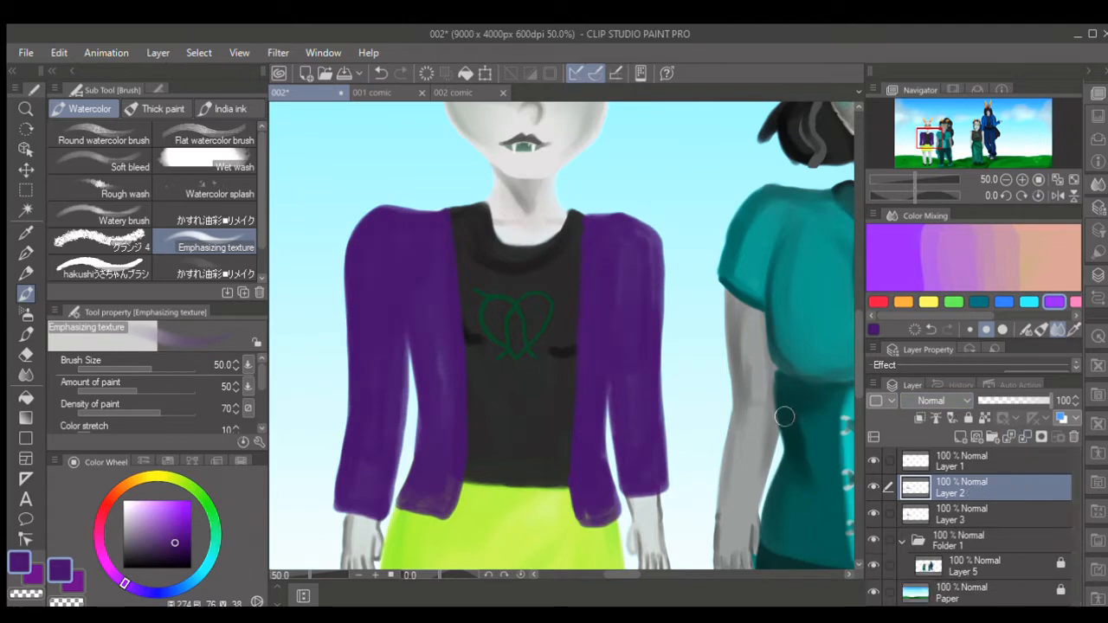
pyautogui.click(1009, 438)
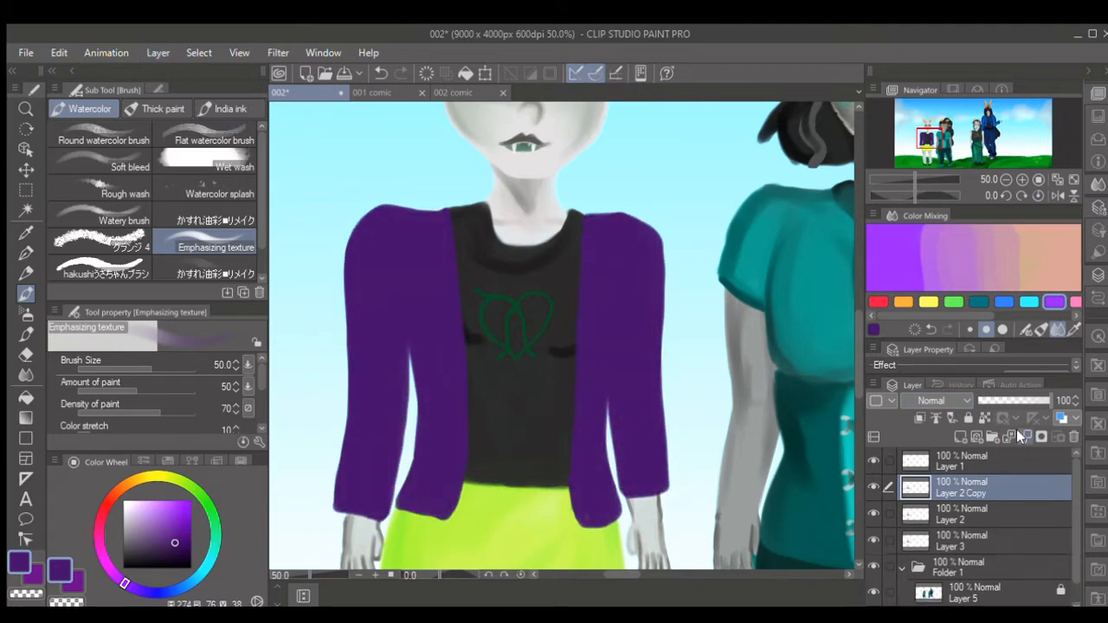
pyautogui.hotkey('ctrl', 'e')
# - Shade the jacket's sleeves and front panels in very dark purple at brush size 40 to 50, comparing with Layer 2 hidden
pyautogui.click(188, 561)
pyautogui.press('[')
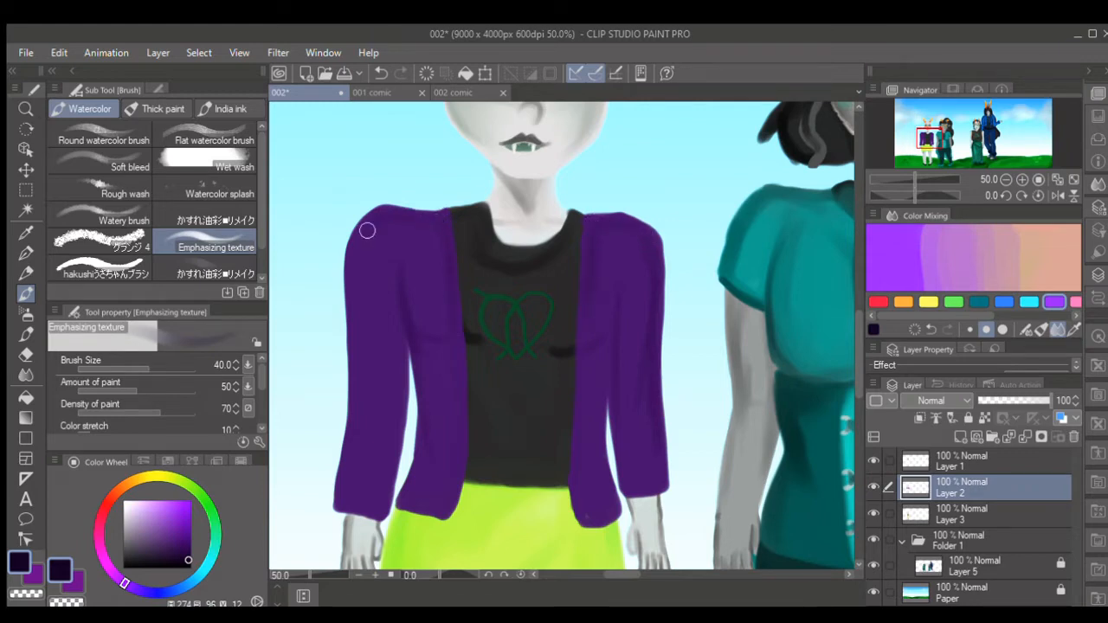
pyautogui.press(']')
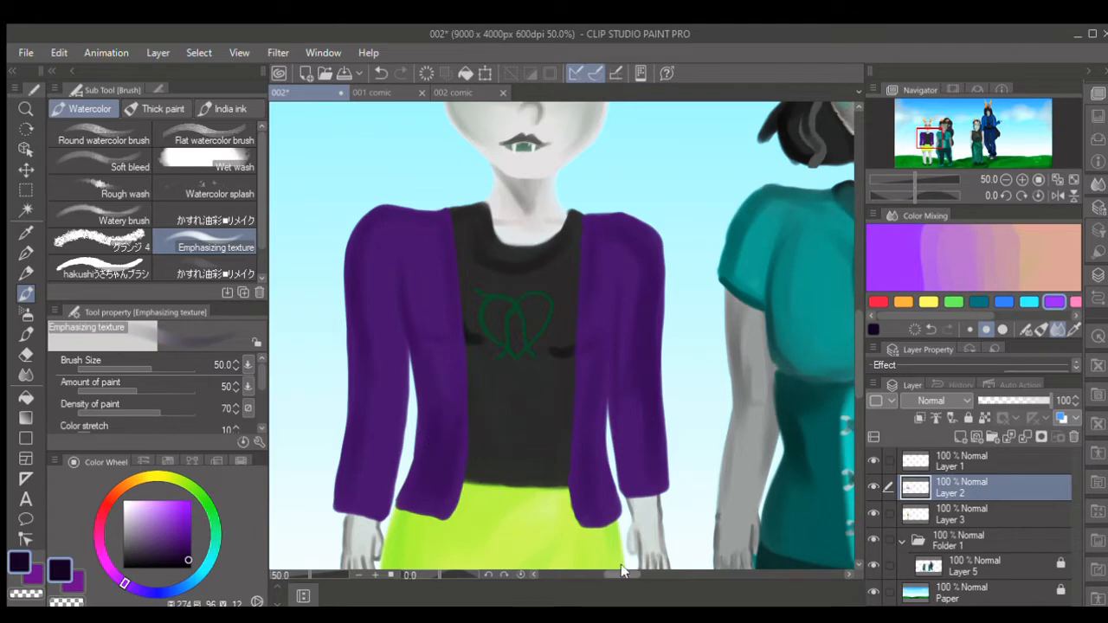
pyautogui.moveTo(621, 572)
pyautogui.mouseDown()
pyautogui.moveTo(639, 571)
pyautogui.moveTo(622, 575)
pyautogui.mouseUp()
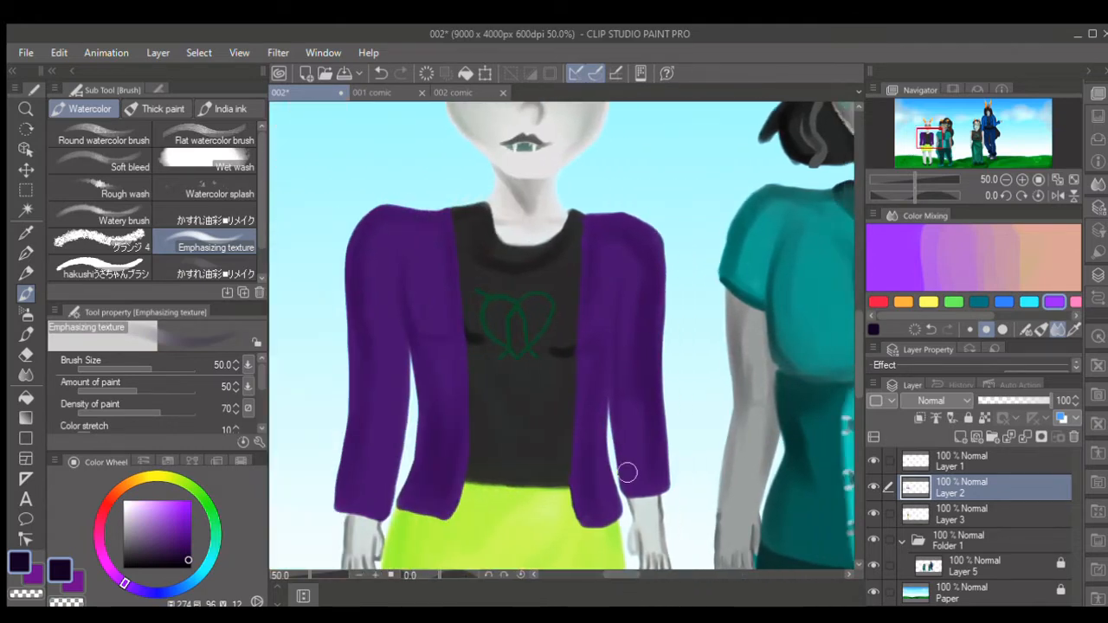
pyautogui.press('[')
pyautogui.press('[')
pyautogui.press(']')
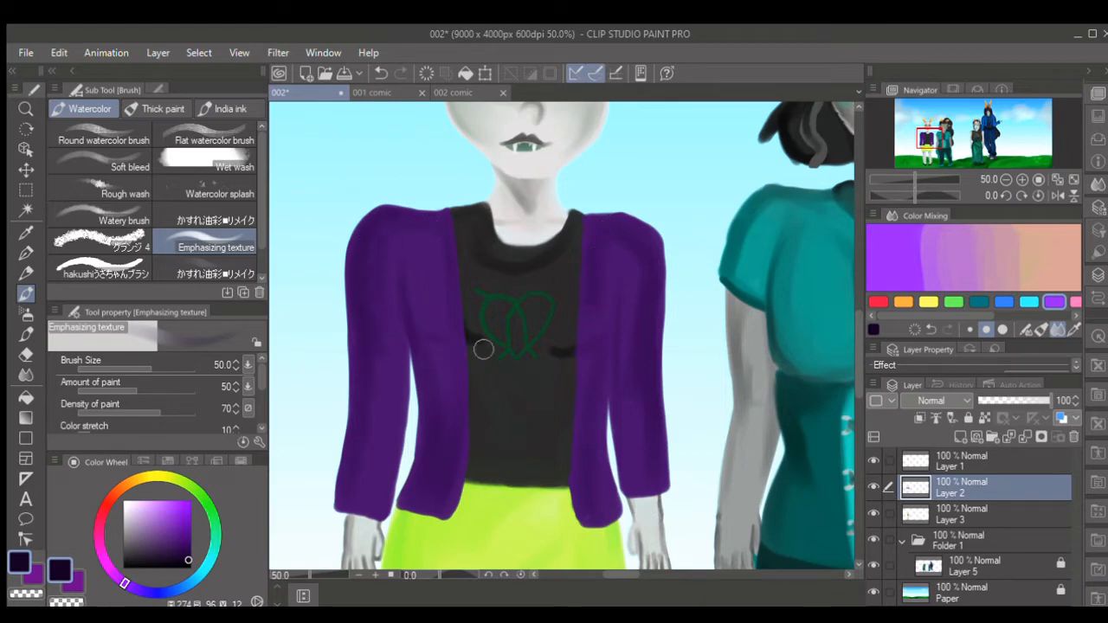
pyautogui.click(873, 488)
pyautogui.click(872, 488)
# - Brush light purple highlights onto the jacket's front panels and sleeves at brush size 50 to 60
pyautogui.press('[')
pyautogui.click(161, 513)
pyautogui.press(']')
pyautogui.press(']')
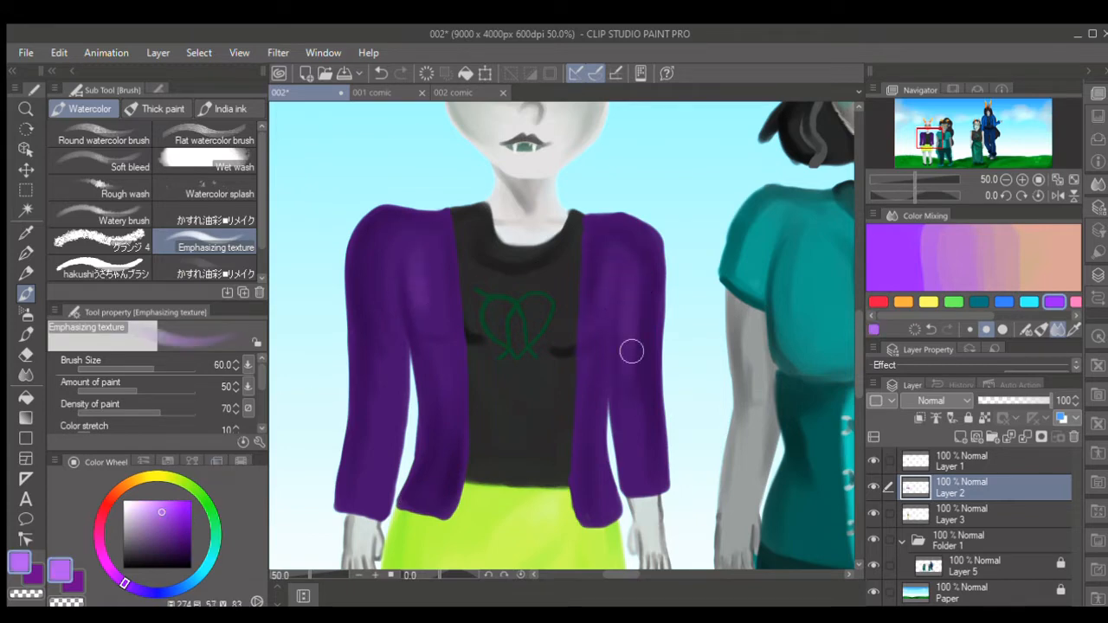
pyautogui.press('[')
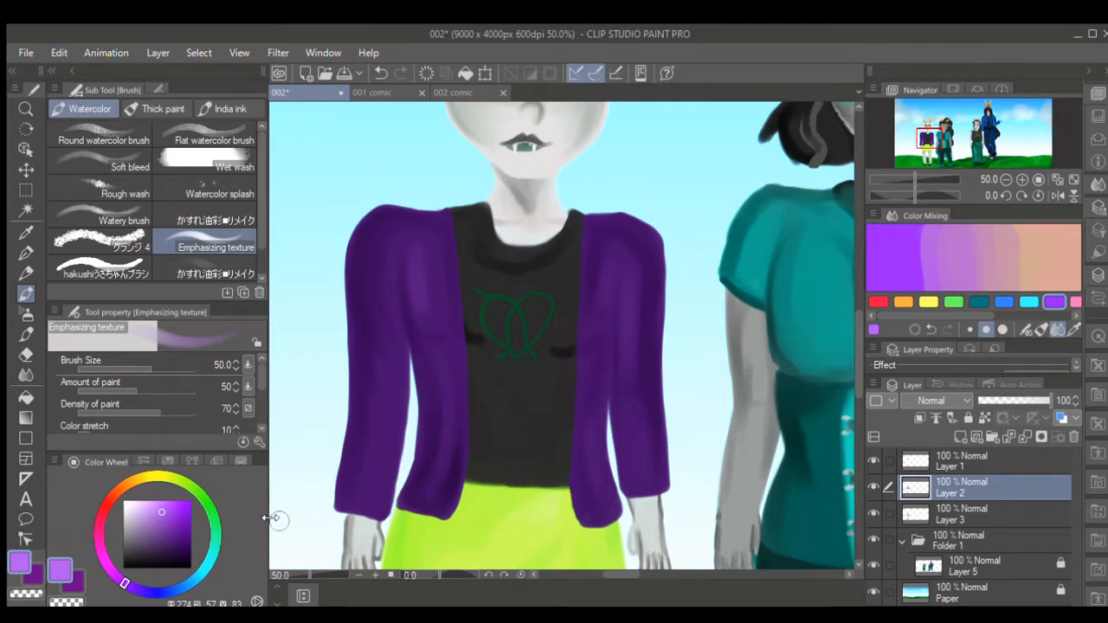
# - Deepen the jacket's edge shadows with near-black at brush size 30, and check the jacket by toggling Layer 2
pyautogui.keyDown('alt'); pyautogui.click(562, 335); pyautogui.keyUp('alt')
pyautogui.press('[')
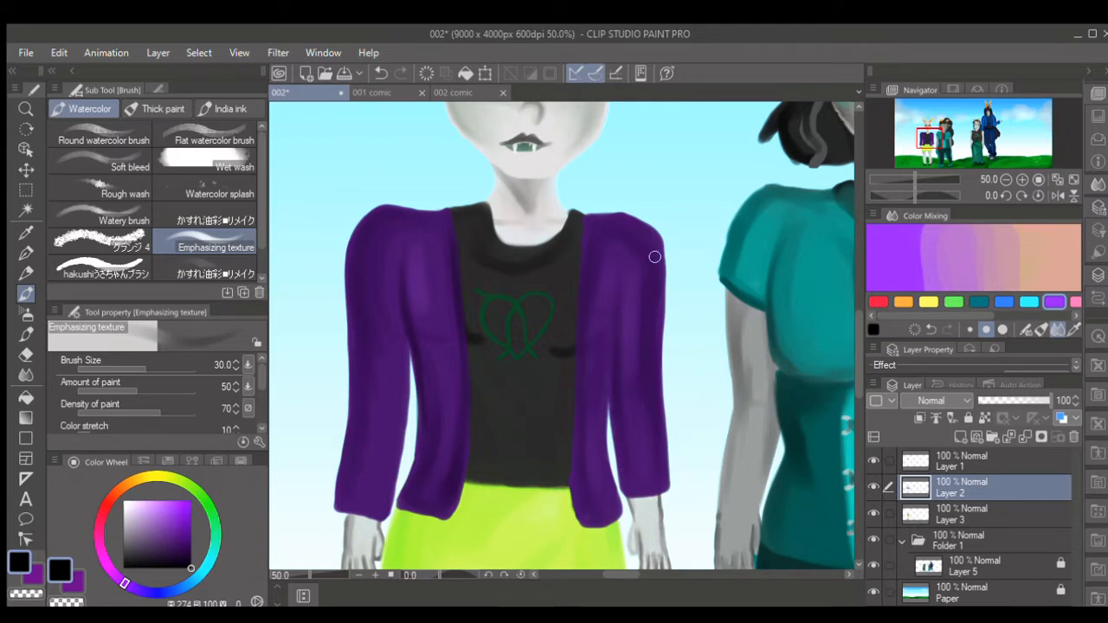
pyautogui.moveTo(655, 256); pyautogui.dragTo(656, 332)
pyautogui.click(873, 487)
pyautogui.click(874, 487)
pyautogui.moveTo(626, 574)
pyautogui.mouseDown()
pyautogui.moveTo(686, 570)
pyautogui.moveTo(624, 589)
pyautogui.mouseUp()
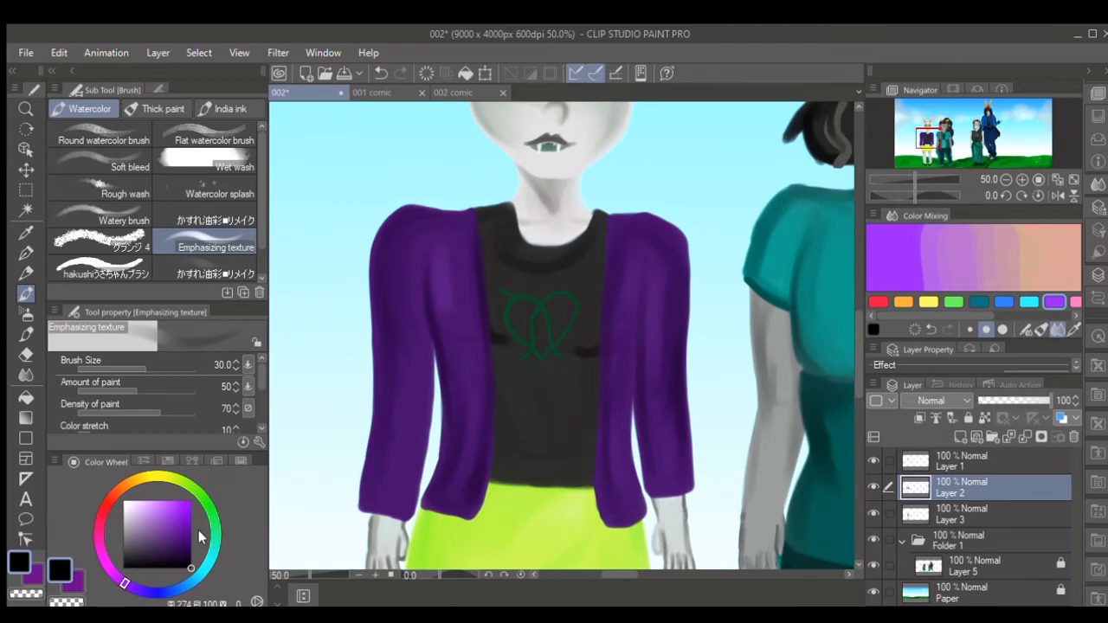
# - Paint a medium purple lapel on the jacket at the character's right shoulder with the brush at size 25
pyautogui.click(169, 524)
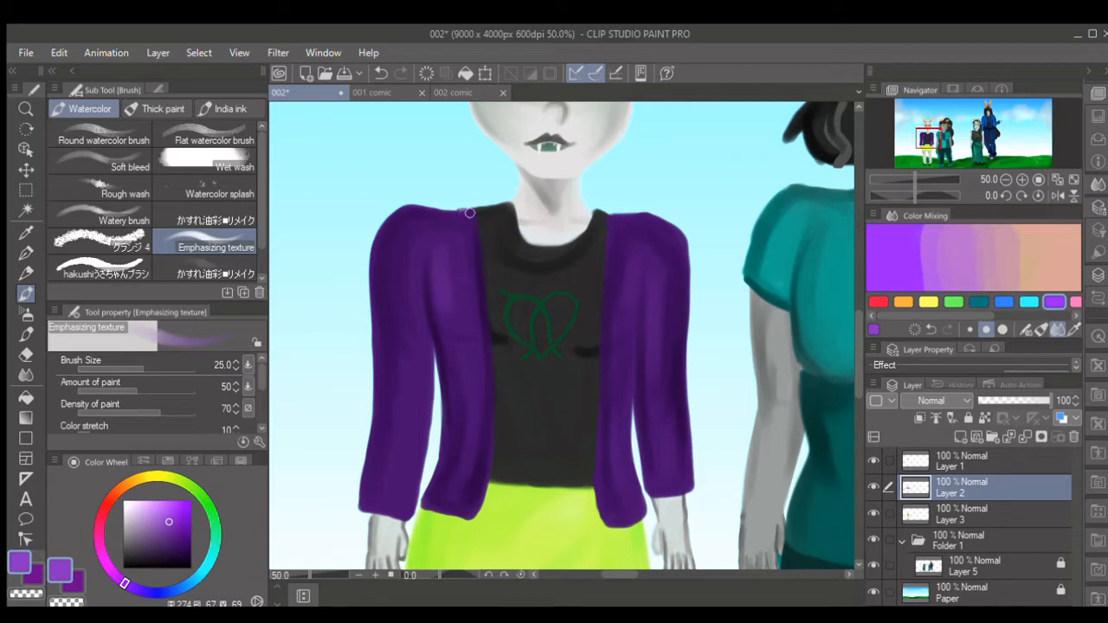
pyautogui.moveTo(468, 212); pyautogui.dragTo(476, 267)
pyautogui.moveTo(444, 268); pyautogui.dragTo(466, 214)
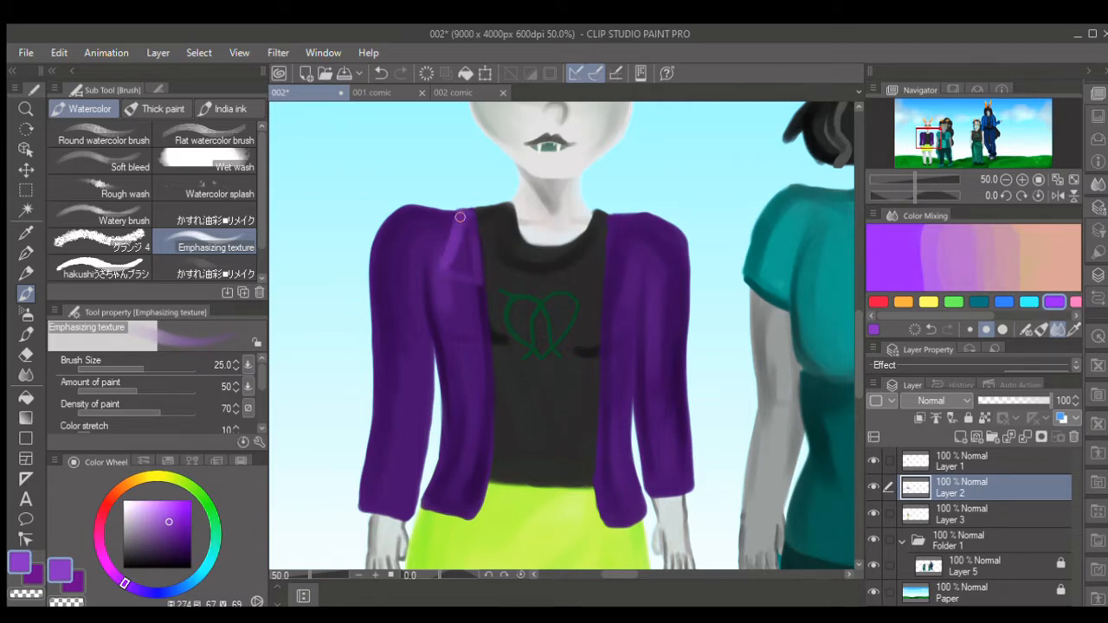
pyautogui.moveTo(446, 266)
pyautogui.mouseDown()
pyautogui.moveTo(478, 282)
pyautogui.moveTo(472, 214)
pyautogui.moveTo(469, 271)
pyautogui.moveTo(462, 257)
pyautogui.moveTo(465, 218)
pyautogui.mouseUp()
# - Paint the matching medium purple lapel at the character's left shoulder and refine both lapels, brush size 25 to 30
pyautogui.press(']')
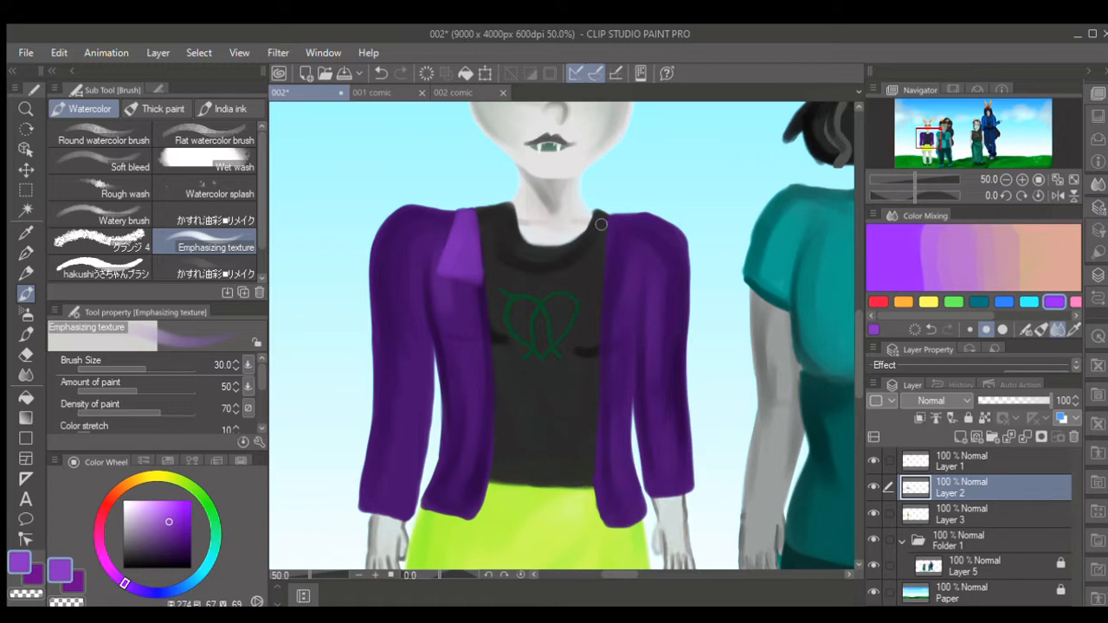
pyautogui.press('[')
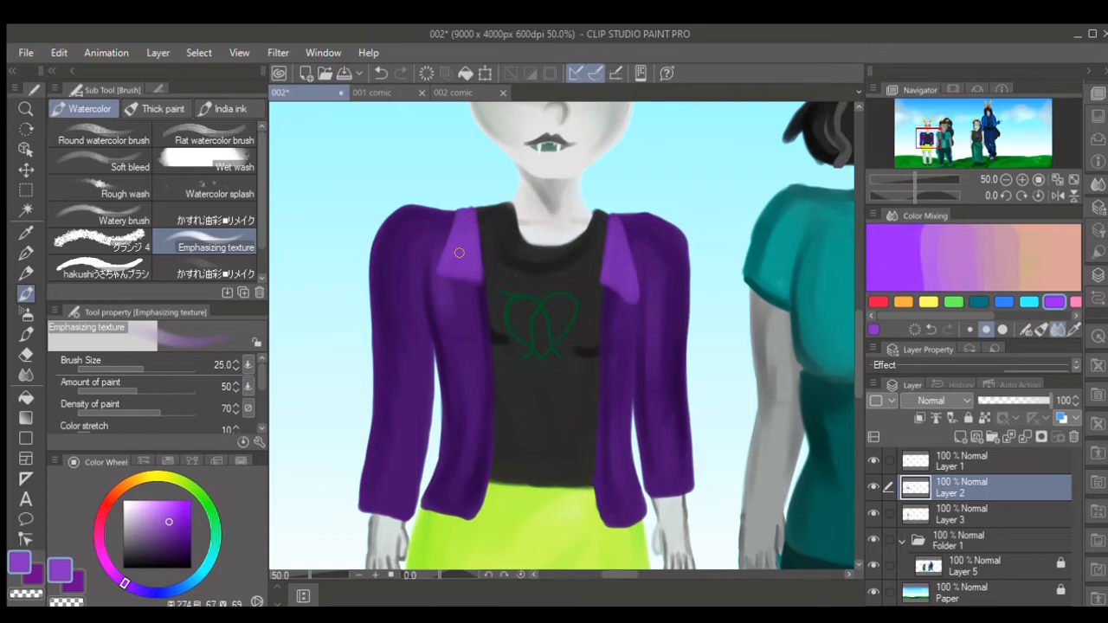
pyautogui.press(']')
pyautogui.press('[')
pyautogui.press('[')
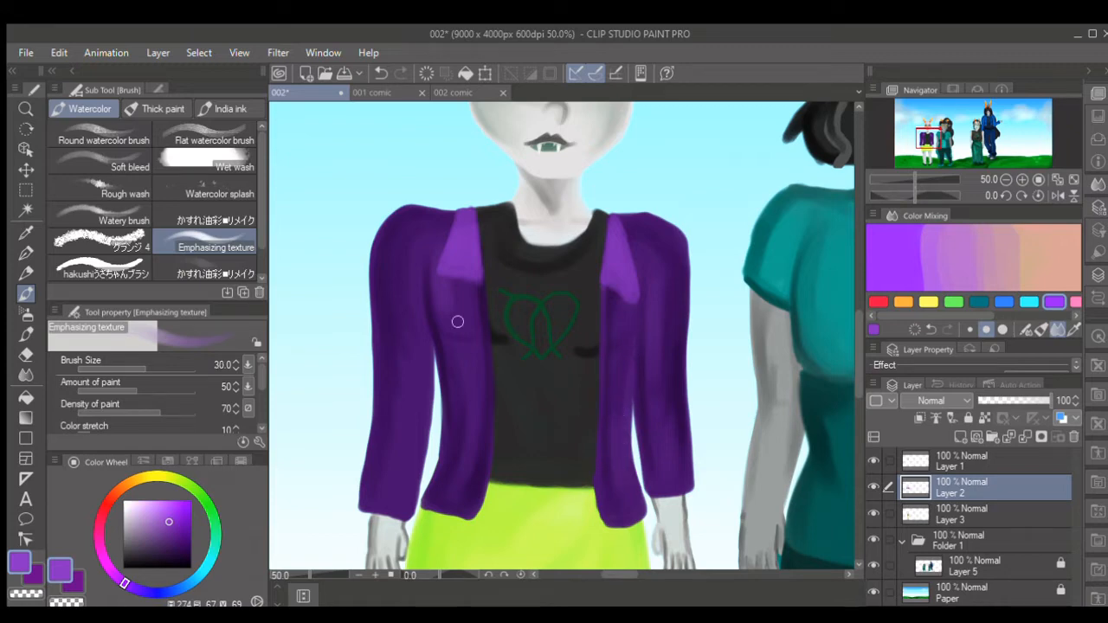
# - Highlight the character's right jacket sleeve in light purple with the brush at size 50
pyautogui.press(']')
pyautogui.press(']')
pyautogui.press(']')
pyautogui.click(164, 510)
pyautogui.press(']')
pyautogui.press(']')
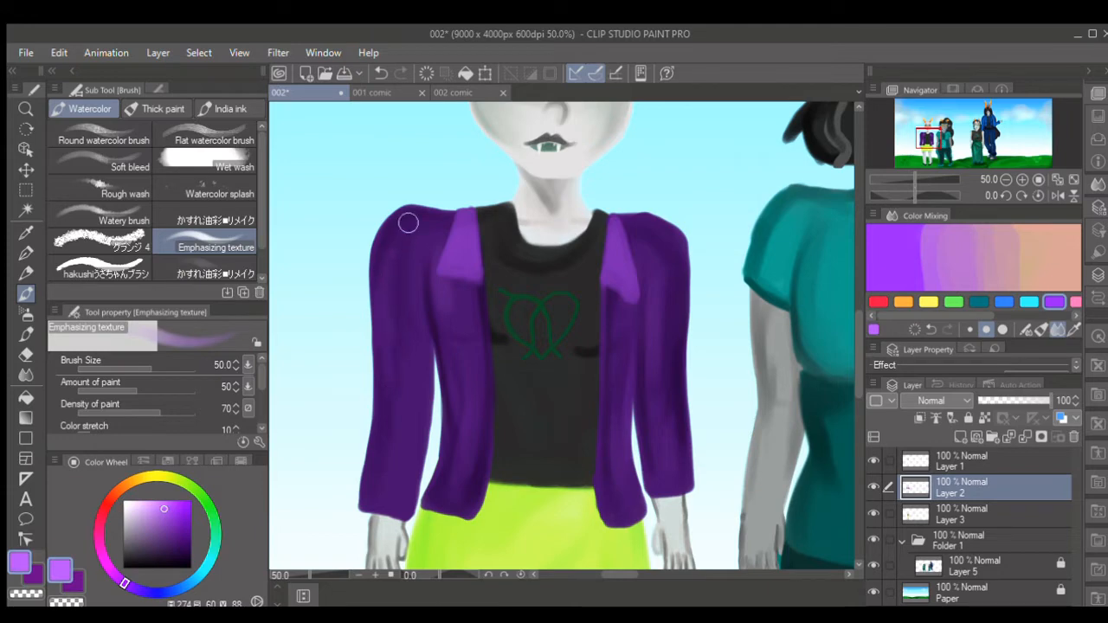
pyautogui.moveTo(408, 328)
pyautogui.mouseDown()
pyautogui.moveTo(395, 366)
pyautogui.moveTo(398, 488)
pyautogui.mouseUp()
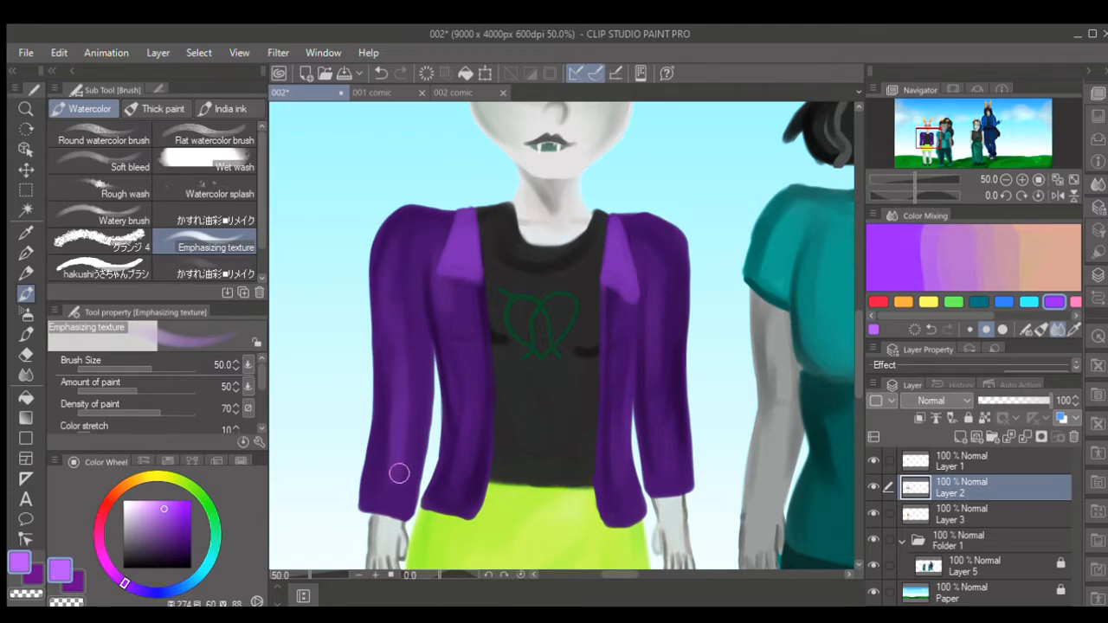
# - Highlight the character's left jacket sleeve in light purple with the brush at size 50
pyautogui.moveTo(658, 279); pyautogui.dragTo(655, 373)
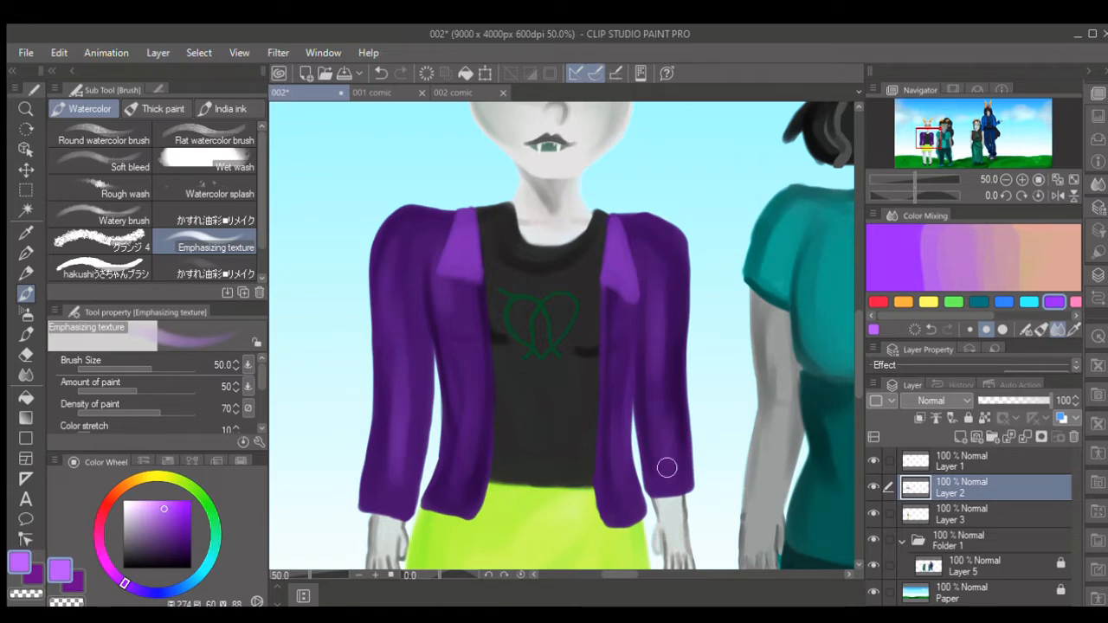
pyautogui.press('[')
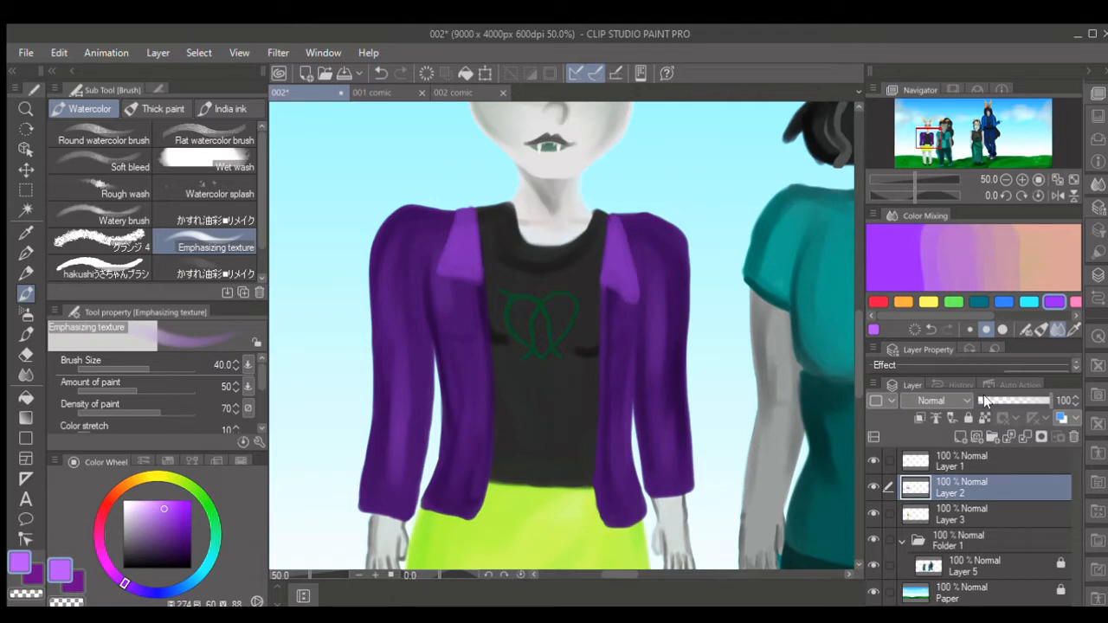
# - Switch to the Hard eraser and merge Layer 2 down into Layer 3
pyautogui.scroll(-6, 849, 357)
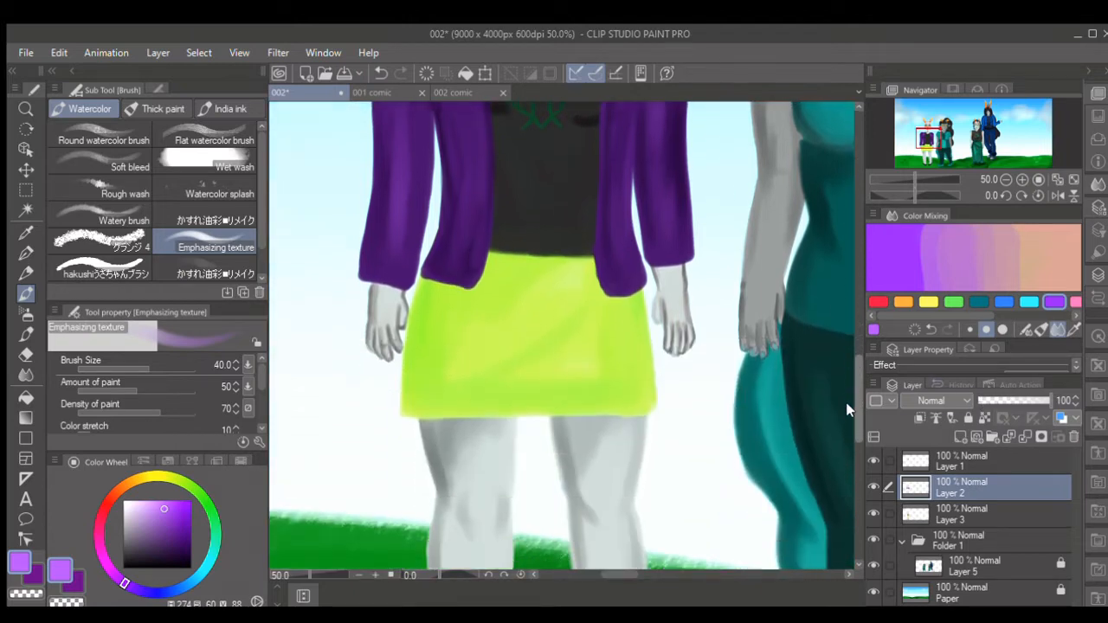
pyautogui.scroll(-4, 843, 437)
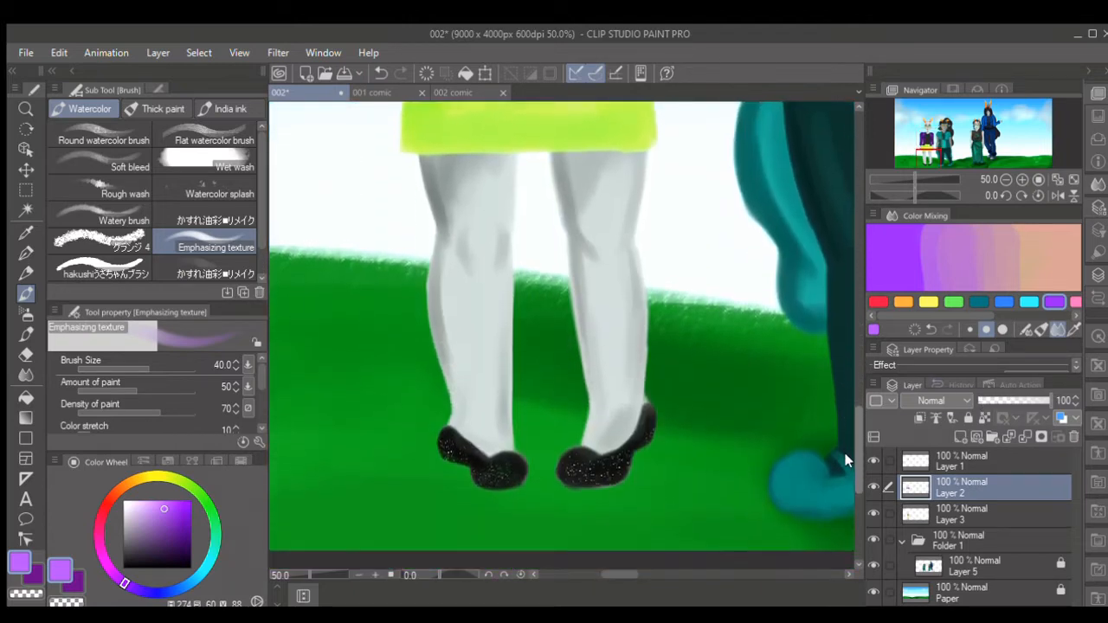
pyautogui.click(26, 355)
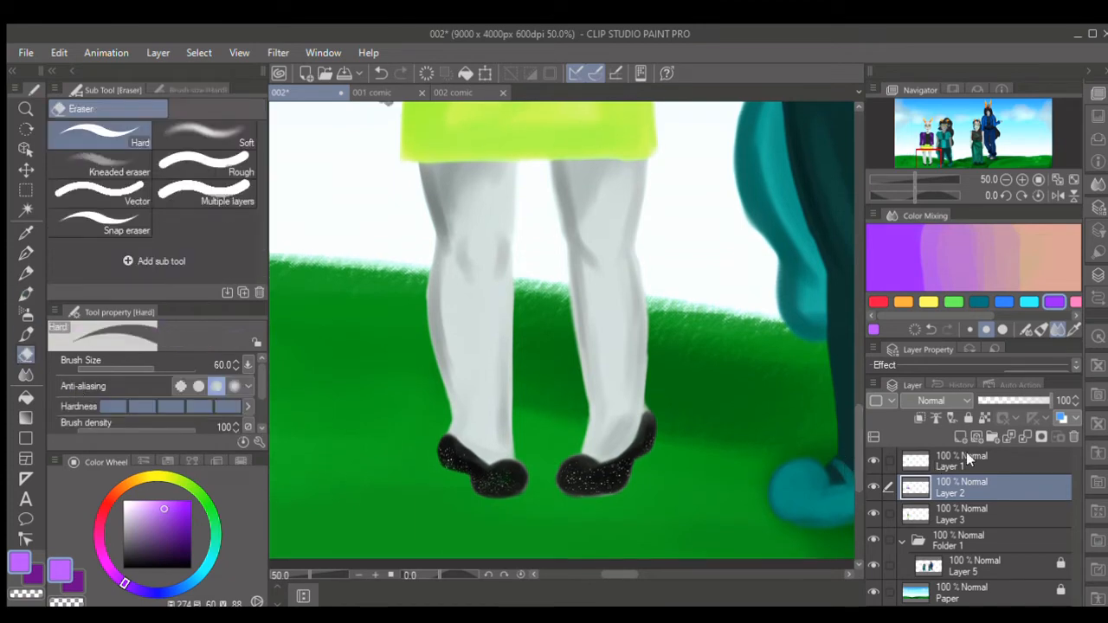
pyautogui.click(1022, 436)
# - Trim the inner calf edges of both legs on Layer 3 with the Hard eraser at size 40
pyautogui.press('[')
pyautogui.press('[')
pyautogui.moveTo(522, 377); pyautogui.dragTo(513, 423)
pyautogui.moveTo(522, 360); pyautogui.dragTo(512, 428)
pyautogui.moveTo(518, 307); pyautogui.dragTo(513, 433)
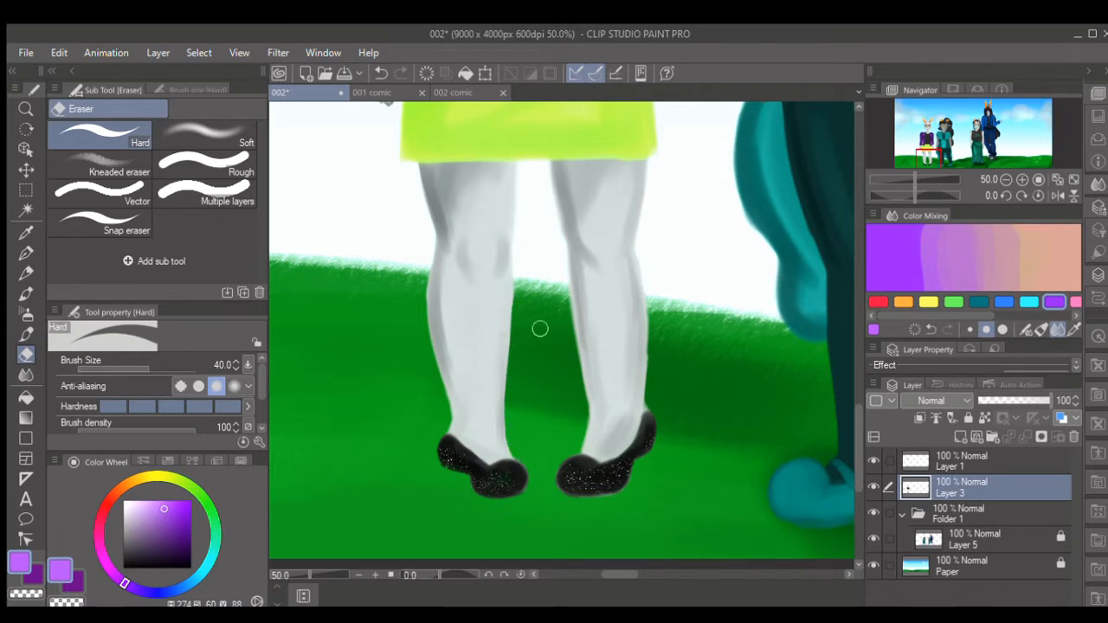
pyautogui.hotkey('alt', 'Tab')
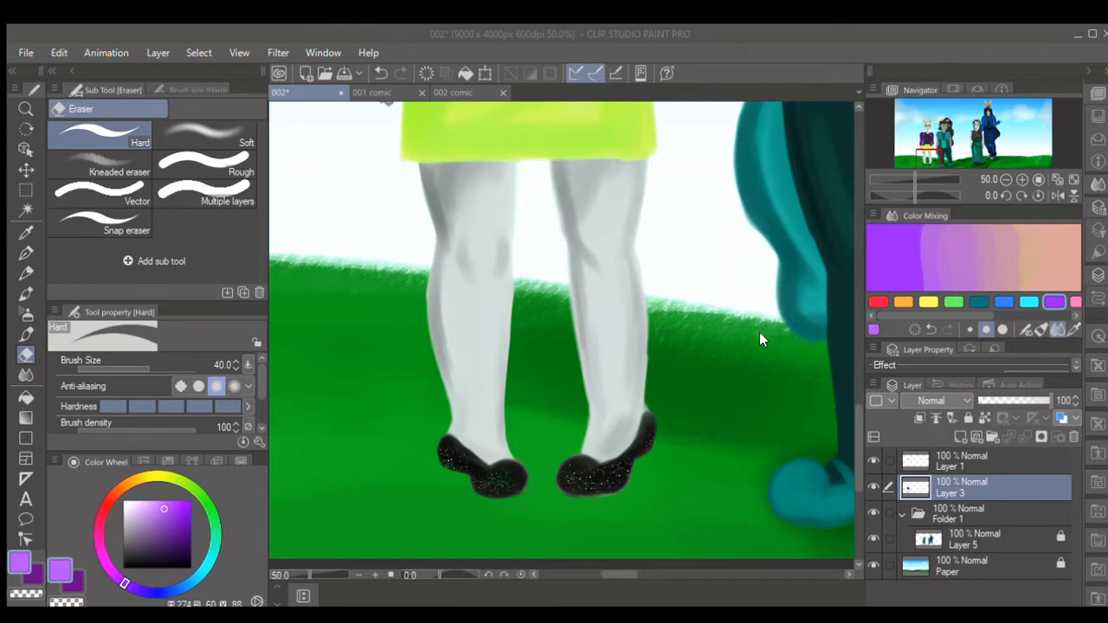
pyautogui.click(745, 381)
pyautogui.moveTo(564, 257)
pyautogui.mouseDown()
pyautogui.moveTo(588, 414)
pyautogui.moveTo(580, 445)
pyautogui.moveTo(593, 433)
pyautogui.moveTo(578, 451)
pyautogui.moveTo(584, 416)
pyautogui.mouseUp()
# - Shade the trimmed inner calf edges in grey with the Emphasizing texture brush at size 25
pyautogui.click(127, 537)
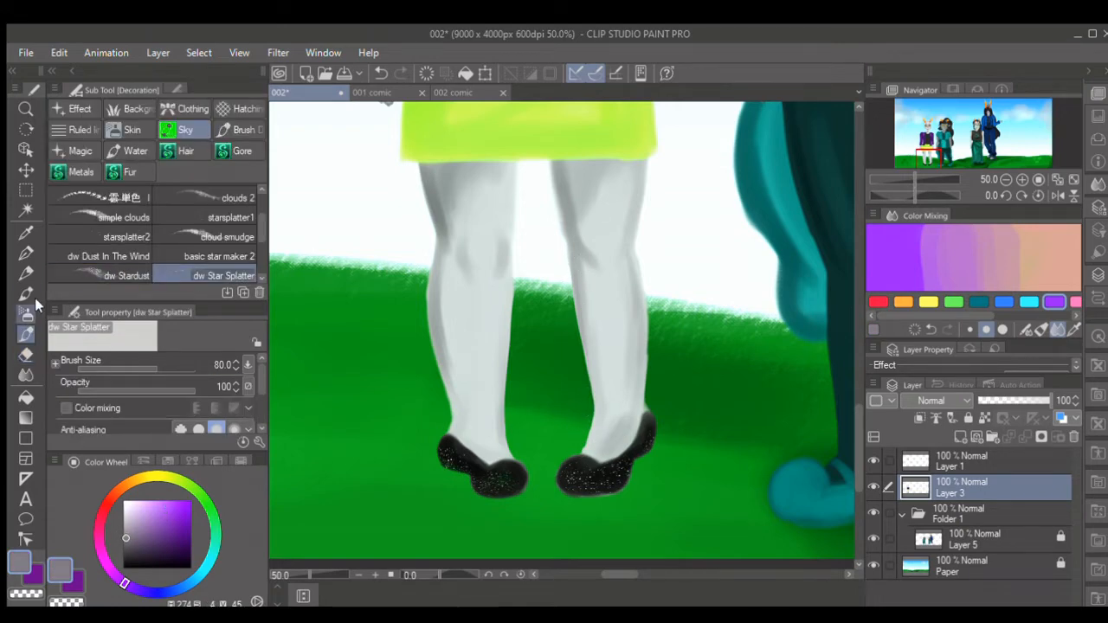
pyautogui.press('b')
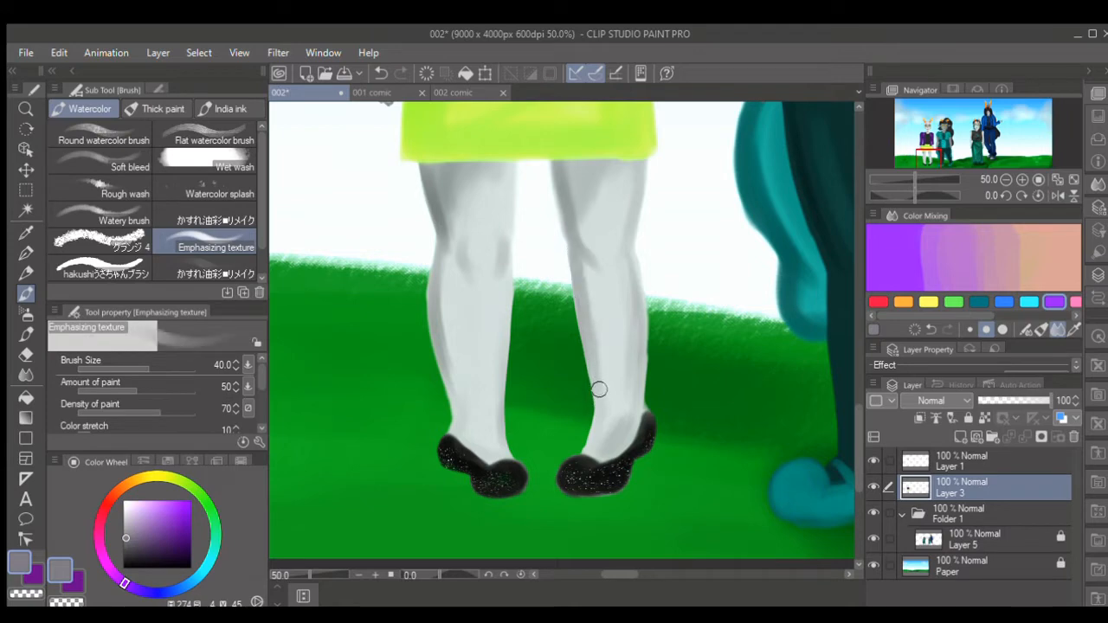
pyautogui.press('[')
pyautogui.press('[')
pyautogui.moveTo(506, 349); pyautogui.dragTo(511, 290)
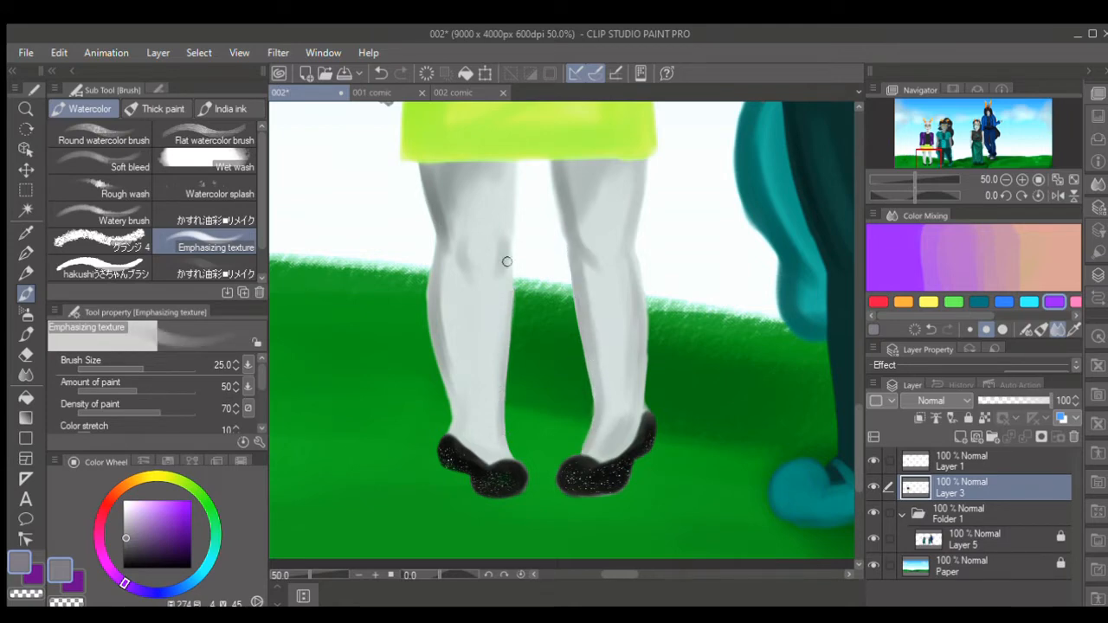
pyautogui.moveTo(506, 345); pyautogui.dragTo(509, 309)
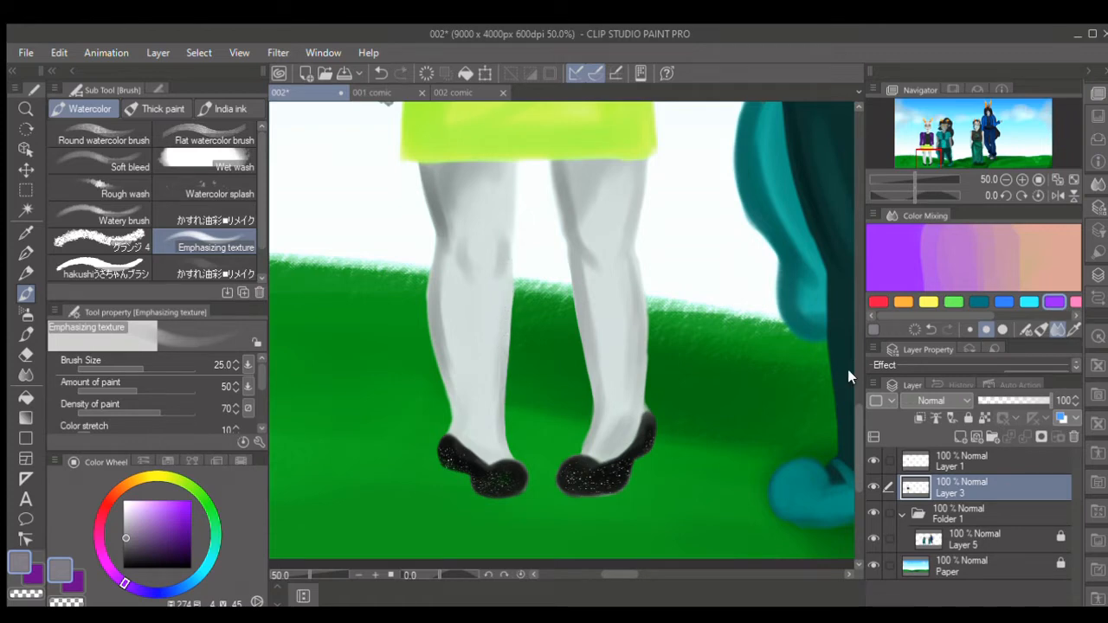
# - Merge Layer 1 down into Layer 3 and add a new layer above it for the hair
pyautogui.moveTo(855, 407); pyautogui.dragTo(954, 320)
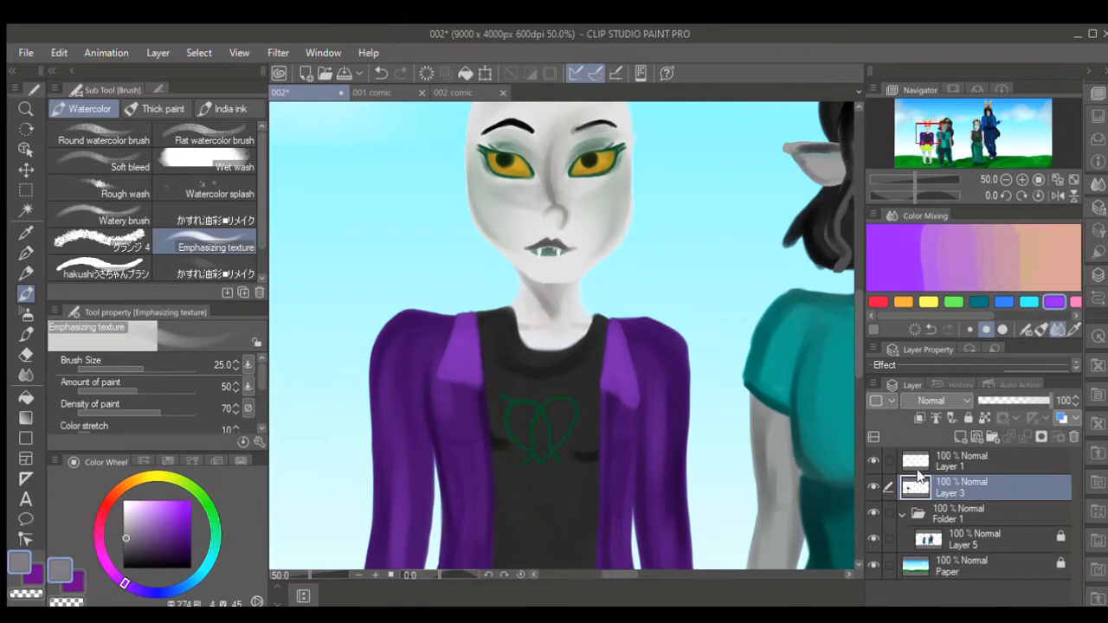
pyautogui.click(1012, 463)
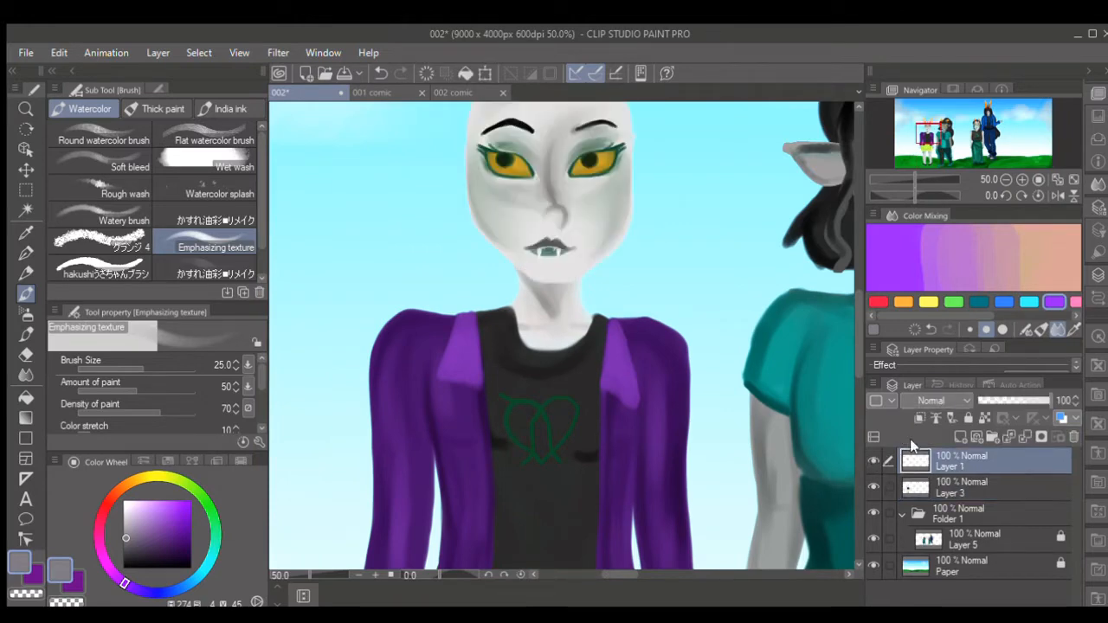
pyautogui.click(1019, 436)
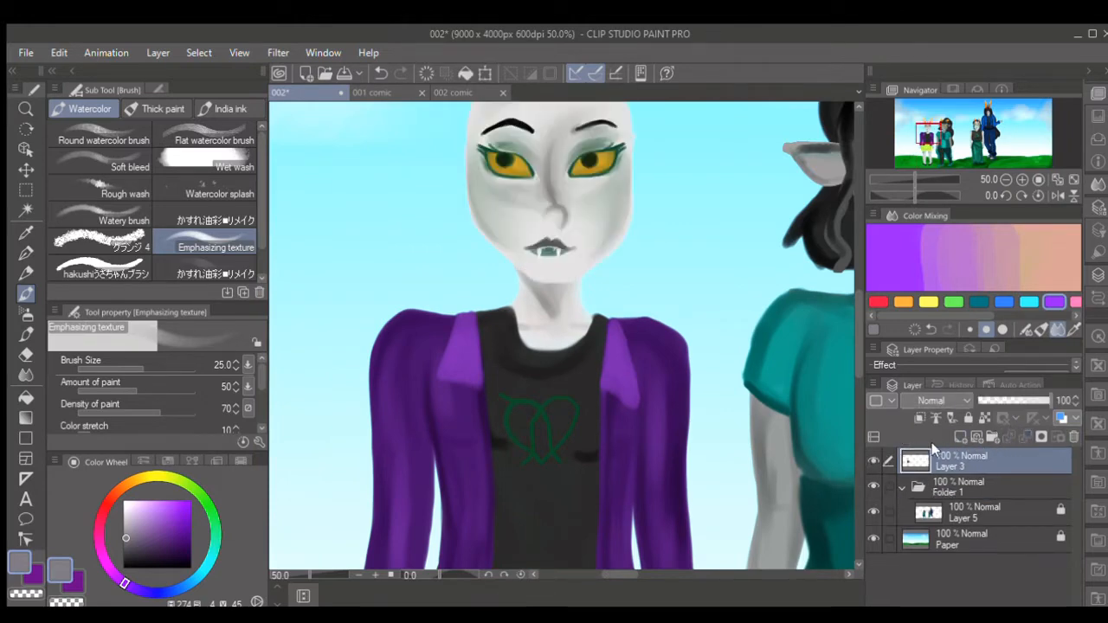
pyautogui.scroll(2, 849, 390)
pyautogui.scroll(5, 850, 354)
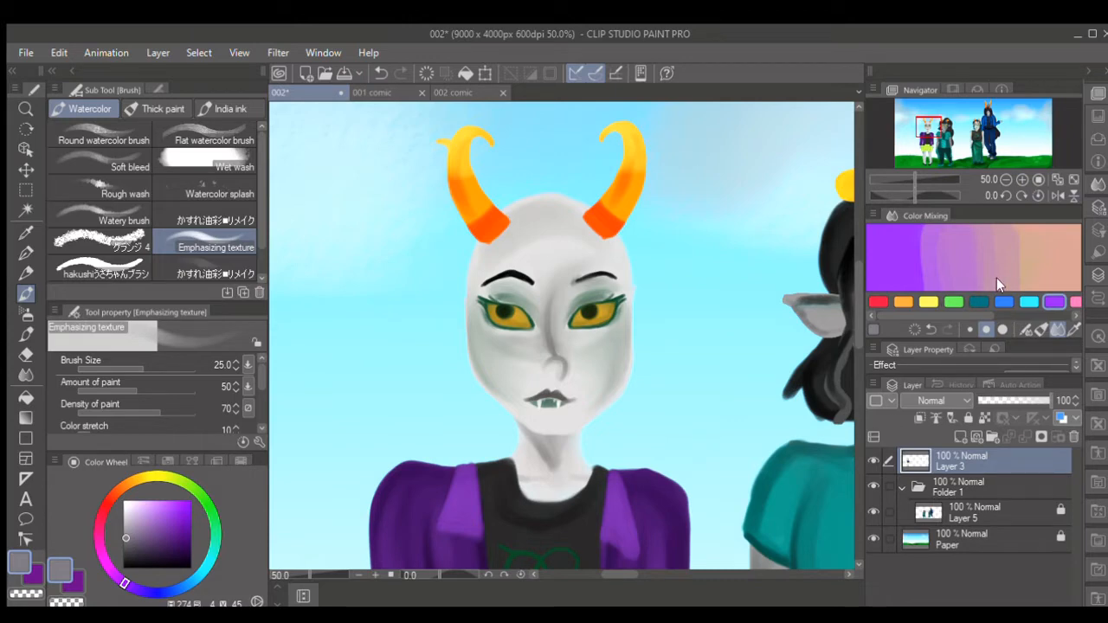
pyautogui.click(960, 434)
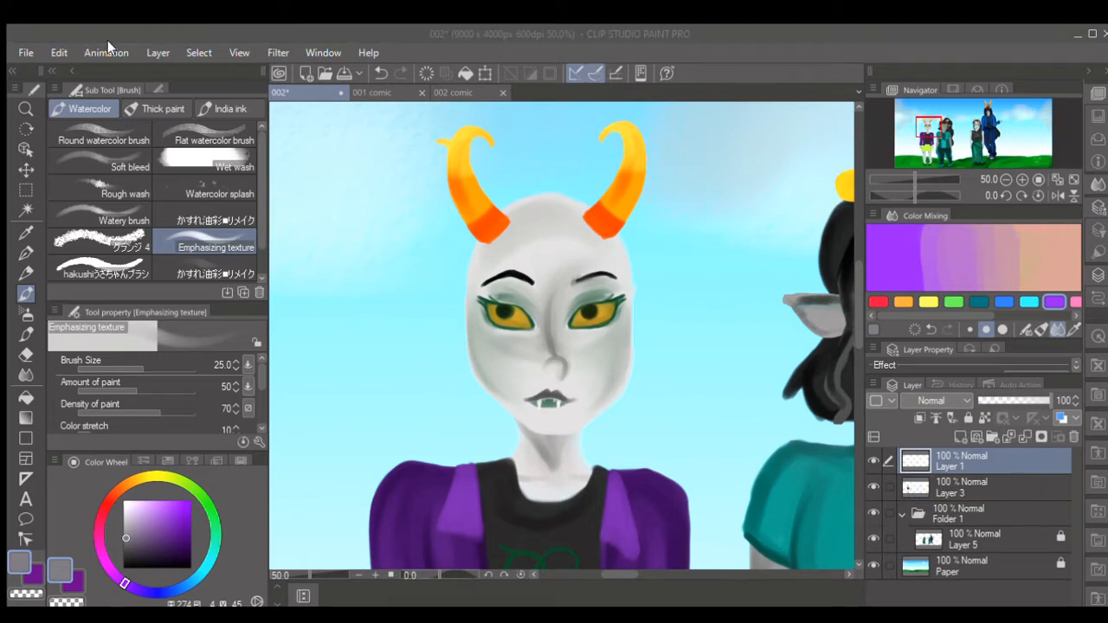
pyautogui.click(630, 551)
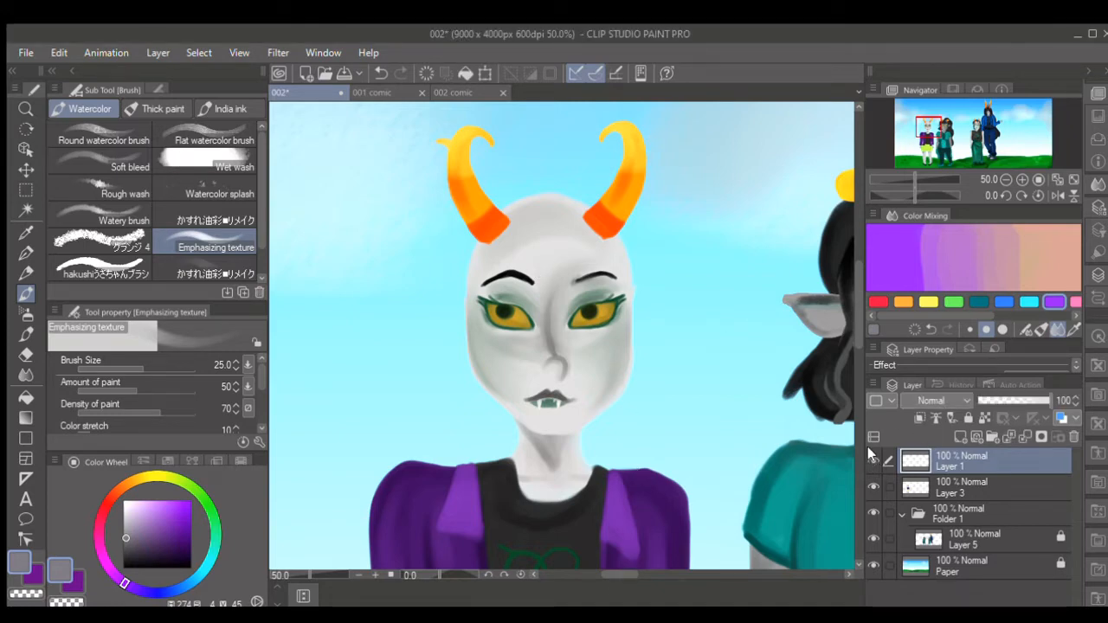
# - Sketch the swept fringe and side strand outlines on the bald head in near-black with the brush at size 20
pyautogui.click(118, 559)
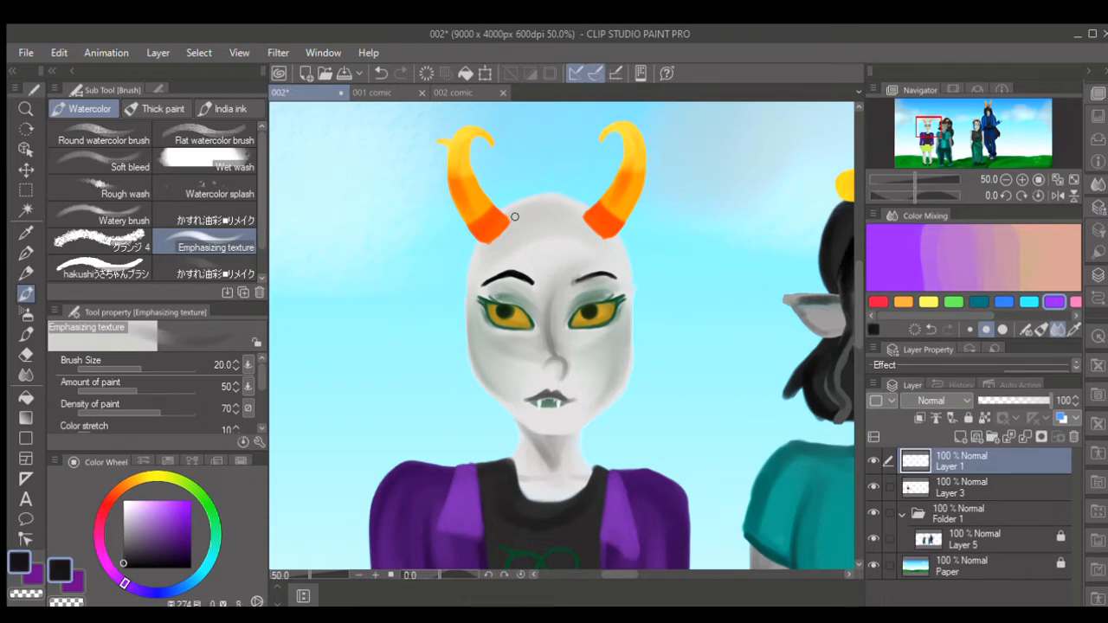
pyautogui.moveTo(511, 210)
pyautogui.mouseDown()
pyautogui.moveTo(517, 238)
pyautogui.moveTo(540, 259)
pyautogui.moveTo(529, 263)
pyautogui.moveTo(620, 282)
pyautogui.mouseUp()
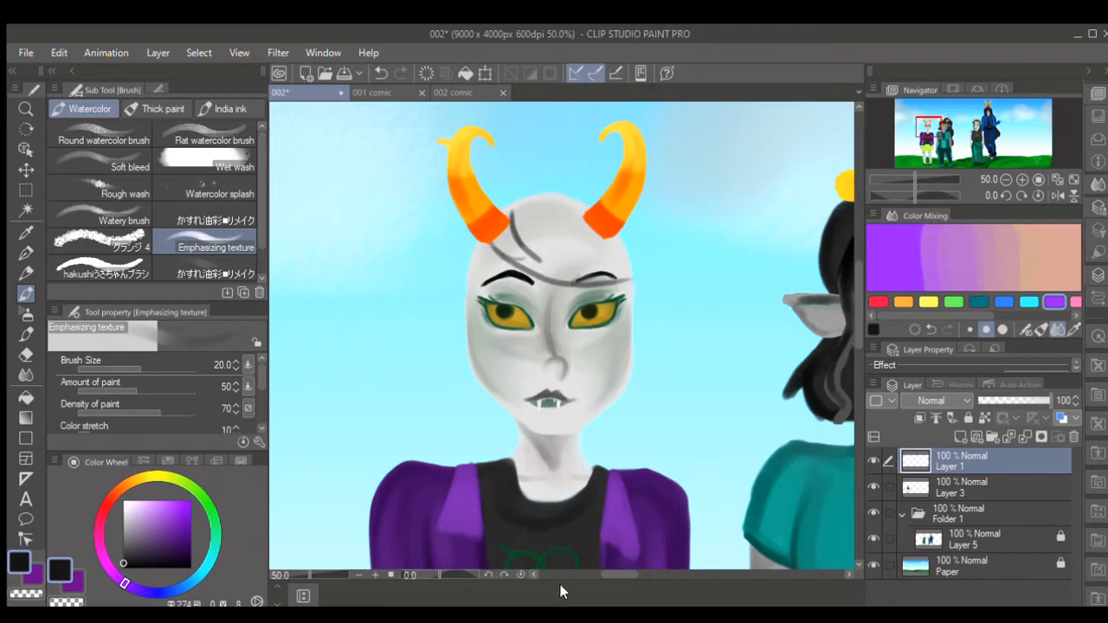
pyautogui.click(449, 596)
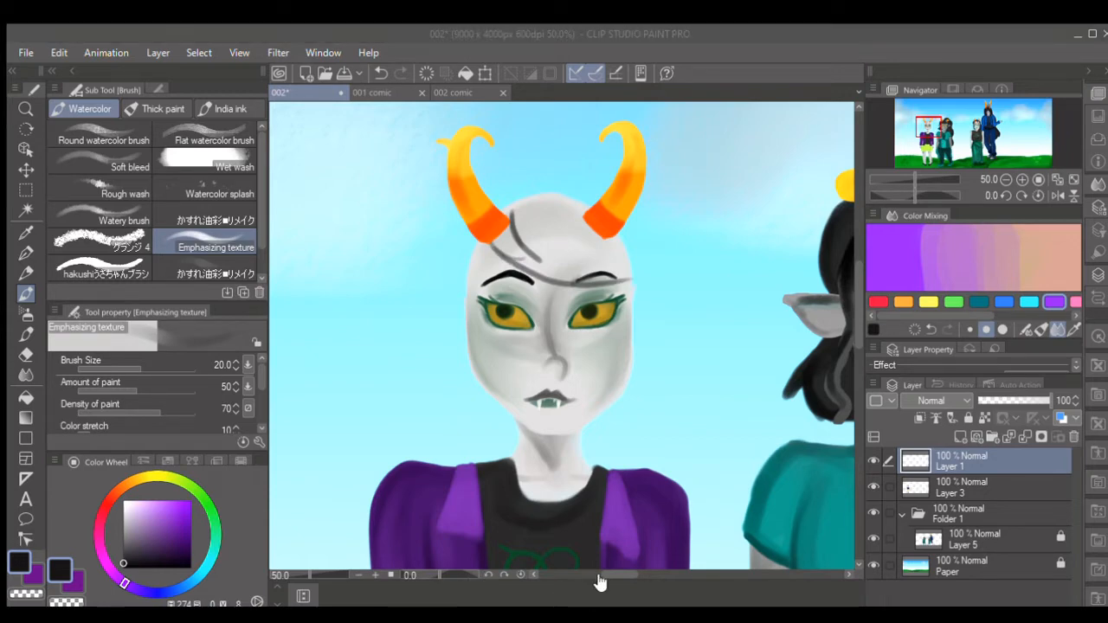
pyautogui.click(600, 438)
pyautogui.moveTo(498, 253); pyautogui.dragTo(459, 351)
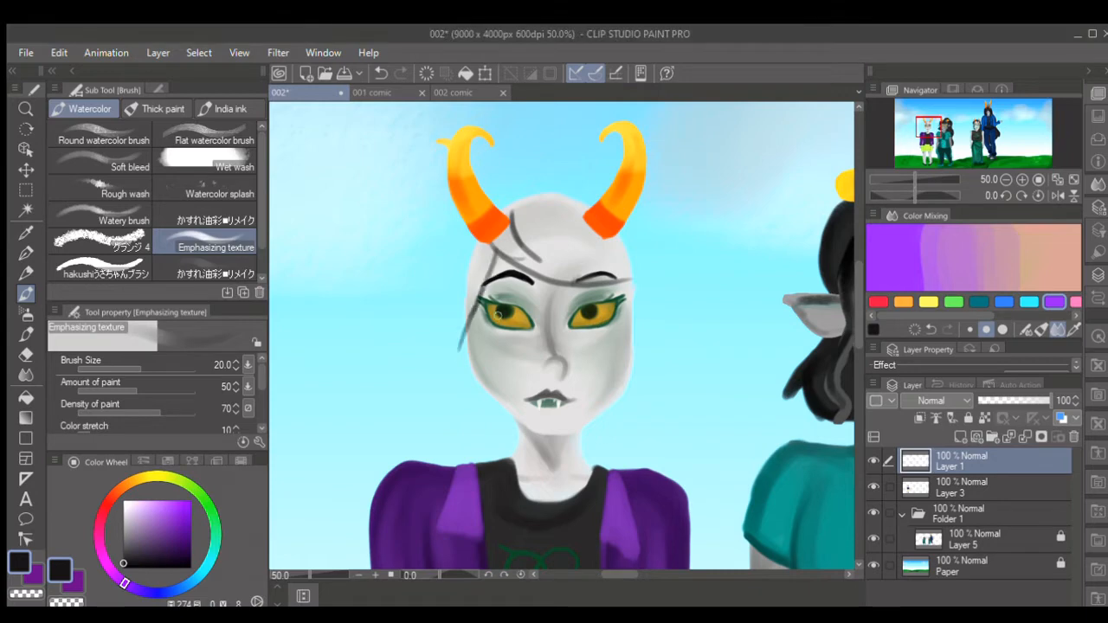
pyautogui.moveTo(586, 216)
pyautogui.mouseDown()
pyautogui.moveTo(615, 236)
pyautogui.moveTo(606, 249)
pyautogui.moveTo(657, 272)
pyautogui.moveTo(615, 283)
pyautogui.mouseUp()
# - Fill the hair strand beside the character's right temple with near-black at brush size 30
pyautogui.press(']')
pyautogui.press(']')
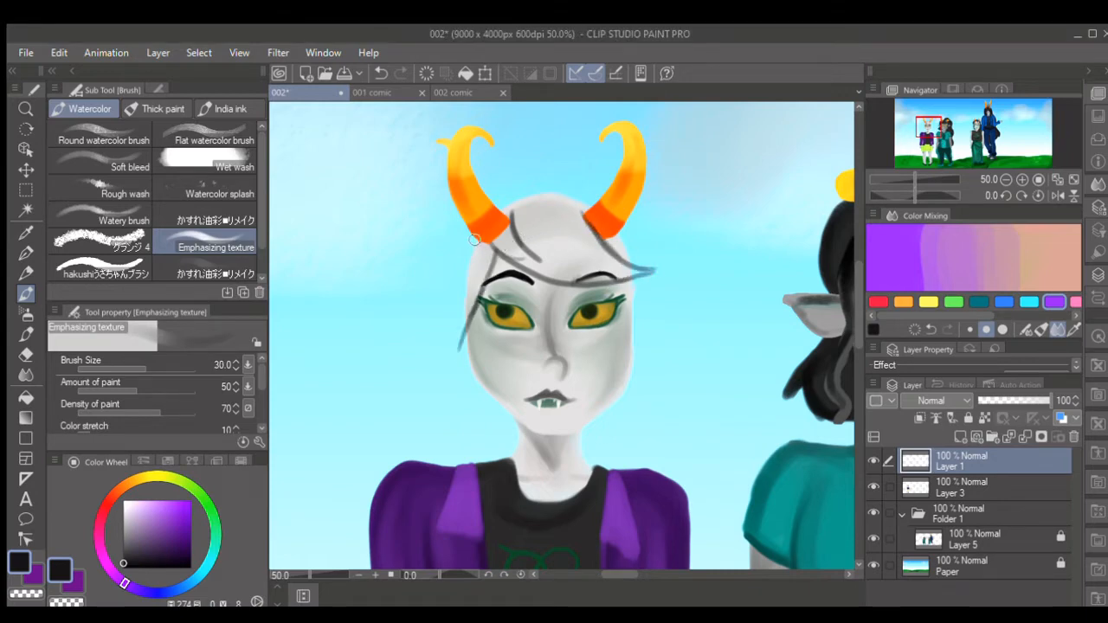
pyautogui.moveTo(475, 244)
pyautogui.mouseDown()
pyautogui.moveTo(456, 291)
pyautogui.moveTo(468, 262)
pyautogui.moveTo(455, 365)
pyautogui.moveTo(491, 252)
pyautogui.mouseUp()
pyautogui.moveTo(476, 295)
pyautogui.mouseDown()
pyautogui.moveTo(492, 249)
pyautogui.moveTo(455, 322)
pyautogui.moveTo(455, 355)
pyautogui.moveTo(489, 246)
pyautogui.mouseUp()
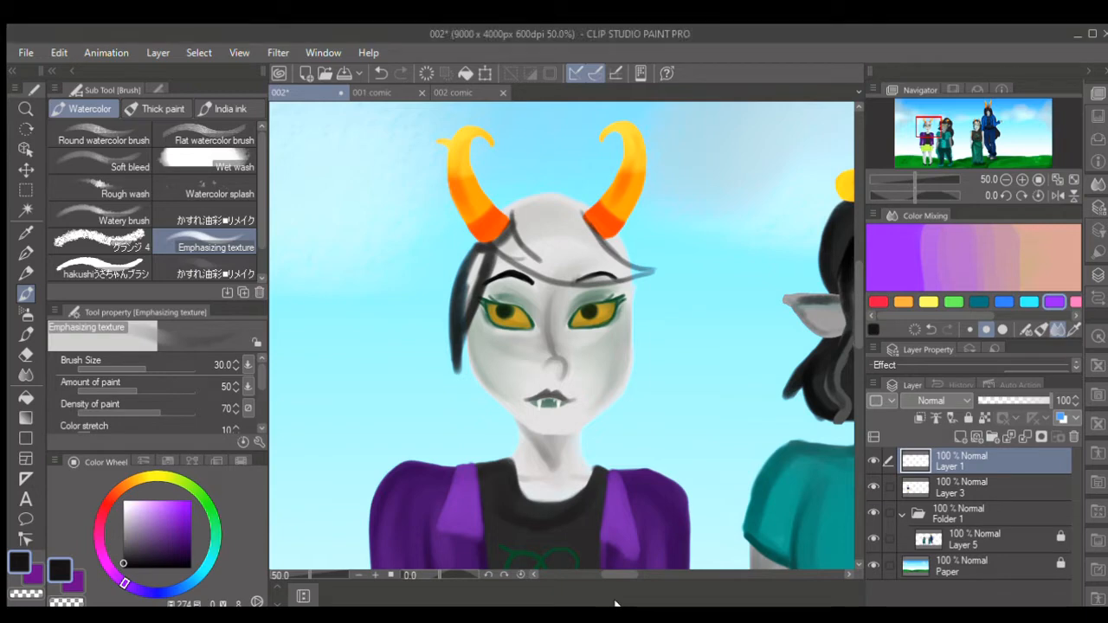
# - Outline the top of the hair between the horns and the flicked lock at the character's left, brush size 25
pyautogui.press('[')
pyautogui.moveTo(505, 206); pyautogui.dragTo(585, 192)
pyautogui.moveTo(623, 227)
pyautogui.mouseDown()
pyautogui.moveTo(672, 246)
pyautogui.moveTo(658, 360)
pyautogui.moveTo(682, 380)
pyautogui.moveTo(668, 315)
pyautogui.mouseUp()
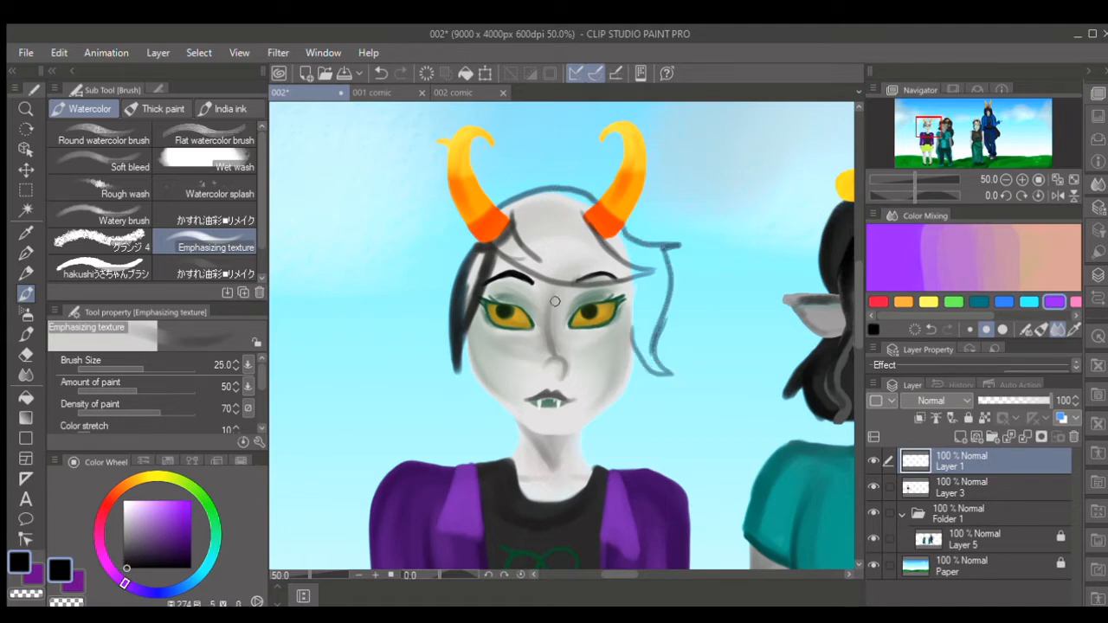
pyautogui.press('[')
pyautogui.press('[')
pyautogui.moveTo(603, 235); pyautogui.dragTo(658, 270)
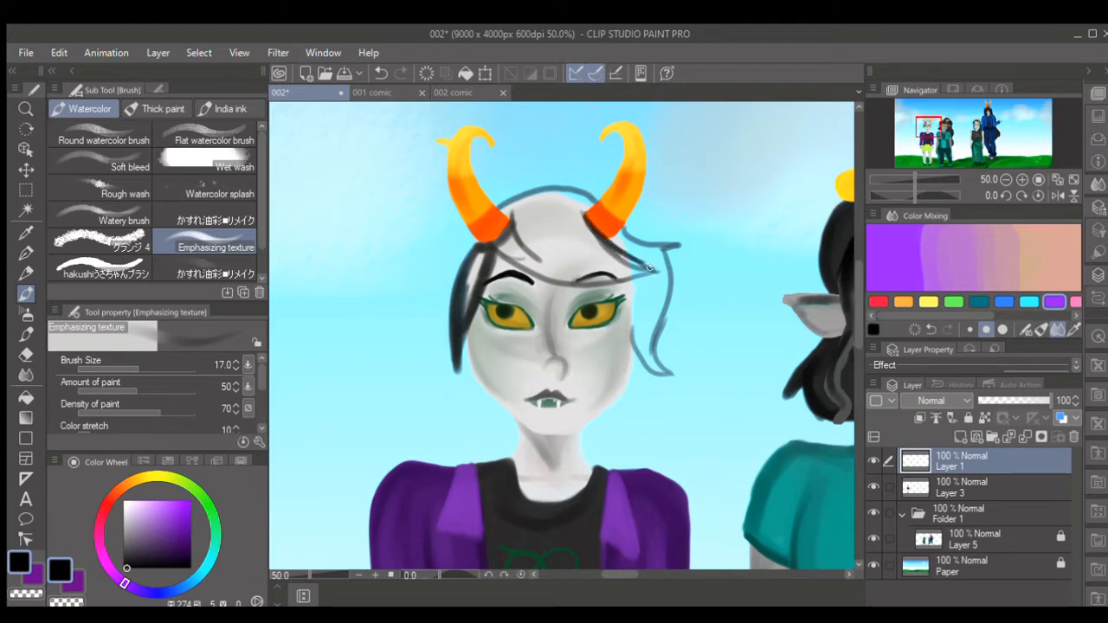
pyautogui.hotkey('ctrl', 'z')
pyautogui.hotkey('ctrl', 'z')
# - Fill the swept fringe and the lock at the character's left with dark grey
pyautogui.moveTo(589, 220)
pyautogui.mouseDown()
pyautogui.moveTo(655, 271)
pyautogui.moveTo(572, 284)
pyautogui.moveTo(540, 278)
pyautogui.moveTo(497, 244)
pyautogui.moveTo(468, 334)
pyautogui.moveTo(478, 276)
pyautogui.moveTo(461, 301)
pyautogui.mouseUp()
pyautogui.press(']')
pyautogui.press(']')
pyautogui.moveTo(124, 533); pyautogui.dragTo(124, 545)
pyautogui.press(']')
pyautogui.moveTo(491, 250); pyautogui.dragTo(463, 316)
pyautogui.moveTo(512, 234)
pyautogui.mouseDown()
pyautogui.moveTo(542, 265)
pyautogui.moveTo(504, 245)
pyautogui.moveTo(536, 249)
pyautogui.moveTo(510, 238)
pyautogui.moveTo(532, 265)
pyautogui.moveTo(546, 269)
pyautogui.moveTo(513, 249)
pyautogui.moveTo(610, 278)
pyautogui.mouseUp()
pyautogui.press(']')
pyautogui.moveTo(547, 264)
pyautogui.mouseDown()
pyautogui.moveTo(654, 270)
pyautogui.moveTo(594, 273)
pyautogui.moveTo(640, 270)
pyautogui.moveTo(605, 248)
pyautogui.moveTo(588, 197)
pyautogui.moveTo(541, 193)
pyautogui.moveTo(504, 209)
pyautogui.moveTo(526, 230)
pyautogui.moveTo(529, 214)
pyautogui.moveTo(522, 247)
pyautogui.moveTo(562, 258)
pyautogui.moveTo(529, 256)
pyautogui.moveTo(607, 260)
pyautogui.moveTo(567, 196)
pyautogui.moveTo(517, 207)
pyautogui.moveTo(547, 202)
pyautogui.moveTo(534, 233)
pyautogui.moveTo(553, 237)
pyautogui.moveTo(574, 212)
pyautogui.moveTo(603, 254)
pyautogui.moveTo(621, 236)
pyautogui.moveTo(641, 258)
pyautogui.moveTo(625, 257)
pyautogui.moveTo(664, 263)
pyautogui.moveTo(660, 249)
pyautogui.moveTo(621, 239)
pyautogui.moveTo(660, 266)
pyautogui.moveTo(667, 297)
pyautogui.moveTo(667, 269)
pyautogui.moveTo(634, 335)
pyautogui.moveTo(667, 374)
pyautogui.moveTo(651, 355)
pyautogui.moveTo(666, 295)
pyautogui.moveTo(658, 312)
pyautogui.moveTo(659, 277)
pyautogui.moveTo(642, 342)
pyautogui.moveTo(637, 294)
pyautogui.moveTo(655, 365)
pyautogui.moveTo(640, 311)
pyautogui.moveTo(644, 343)
pyautogui.mouseUp()
# - Even out the grey fill across the fringe between the horns, finishing with the brush at size 25
pyautogui.press('[')
pyautogui.press(']')
pyautogui.press(']')
pyautogui.press('[')
pyautogui.press('[')
pyautogui.press('[')
pyautogui.press(']')
pyautogui.press(']')
pyautogui.press('[')
pyautogui.press('[')
pyautogui.moveTo(521, 215)
pyautogui.mouseDown()
pyautogui.moveTo(538, 243)
pyautogui.moveTo(580, 262)
pyautogui.moveTo(553, 251)
pyautogui.moveTo(557, 235)
pyautogui.moveTo(639, 269)
pyautogui.moveTo(573, 262)
pyautogui.mouseUp()
# - Darken the fringe and the crown of the hair with near-black at brush sizes 50 and 40
pyautogui.click(123, 561)
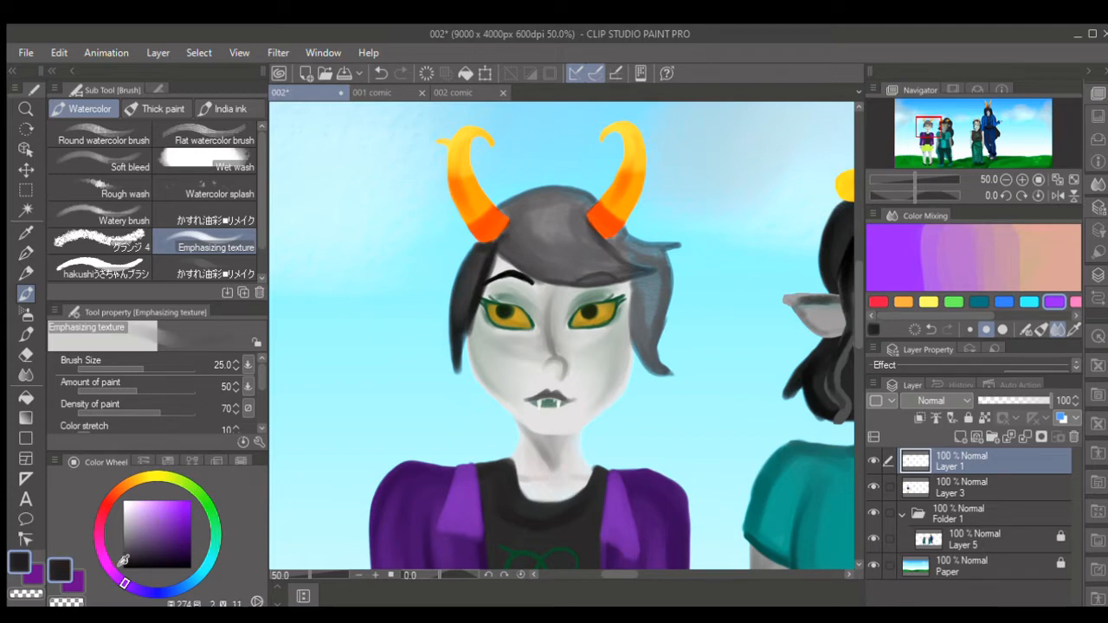
pyautogui.press(']')
pyautogui.press(']')
pyautogui.press(']')
pyautogui.moveTo(508, 247); pyautogui.dragTo(579, 261)
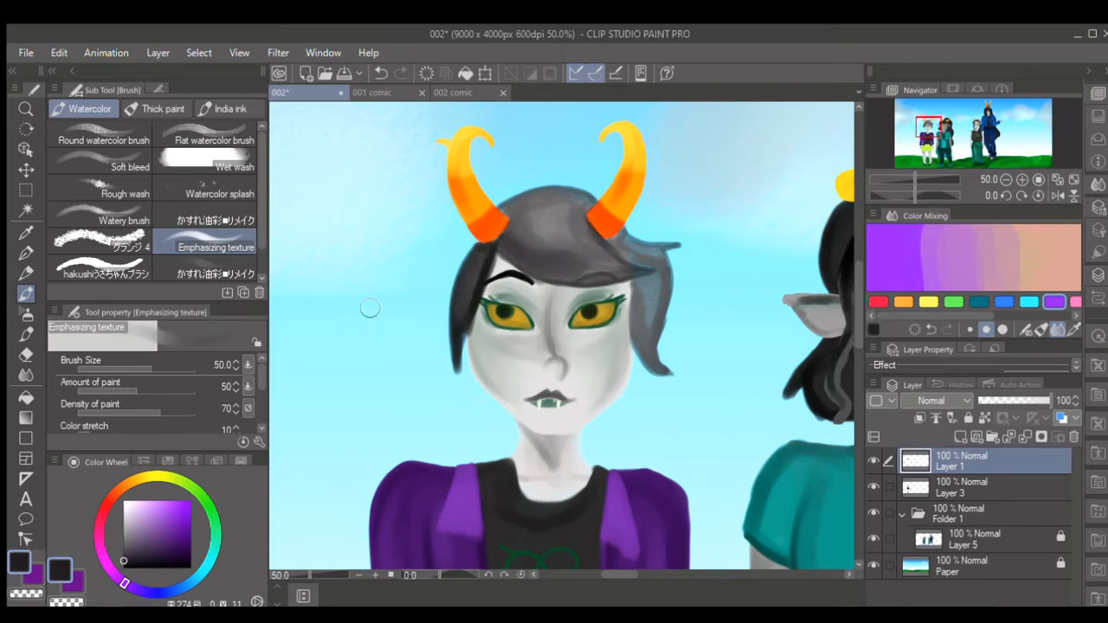
pyautogui.press('[')
pyautogui.moveTo(527, 209); pyautogui.dragTo(575, 197)
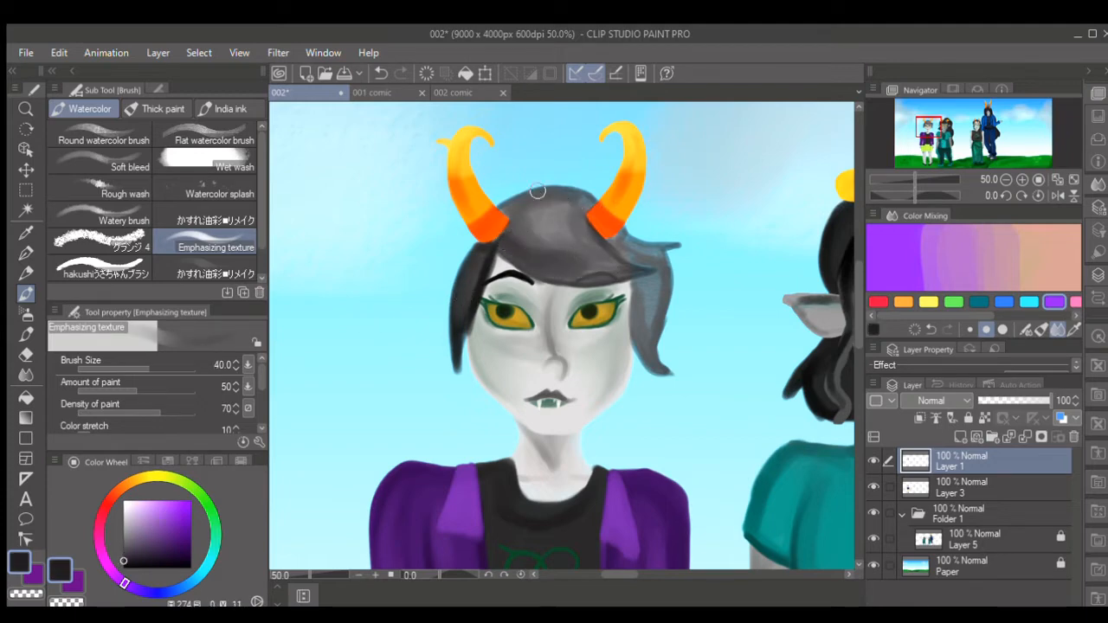
# - Duplicate the hair layer, Layer 1, twice and merge both copies back down into it to make the hair more opaque
pyautogui.click(201, 189)
pyautogui.click(207, 185)
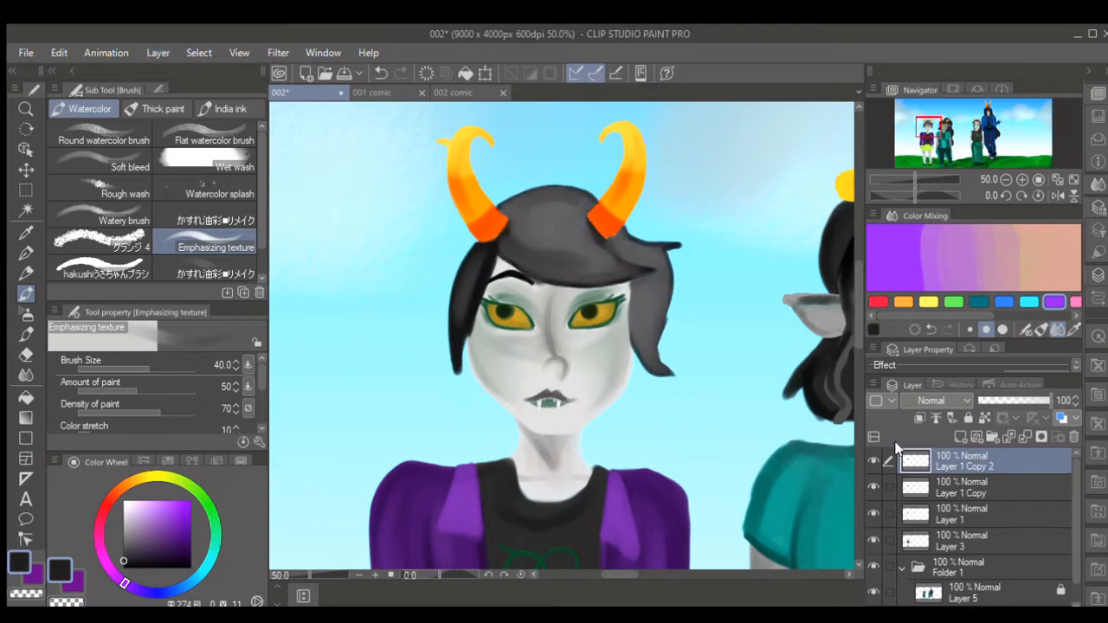
pyautogui.click(1022, 437)
pyautogui.click(1022, 436)
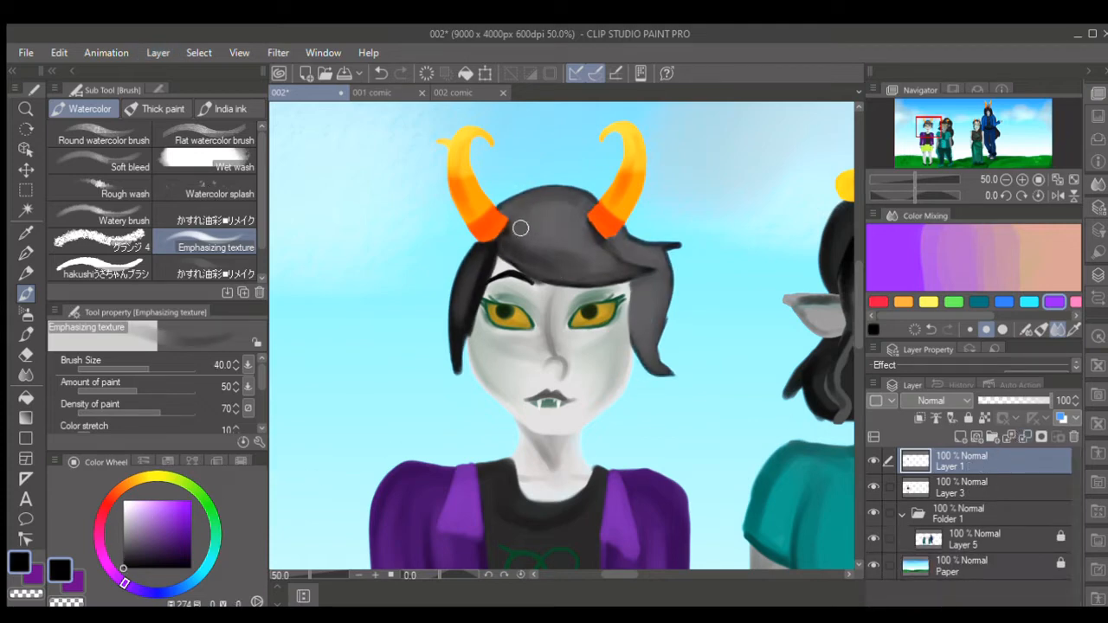
# - Deepen the shadow of the lock beside the character's left cheek in near-black with the brush at size 20 to 30
pyautogui.press(']')
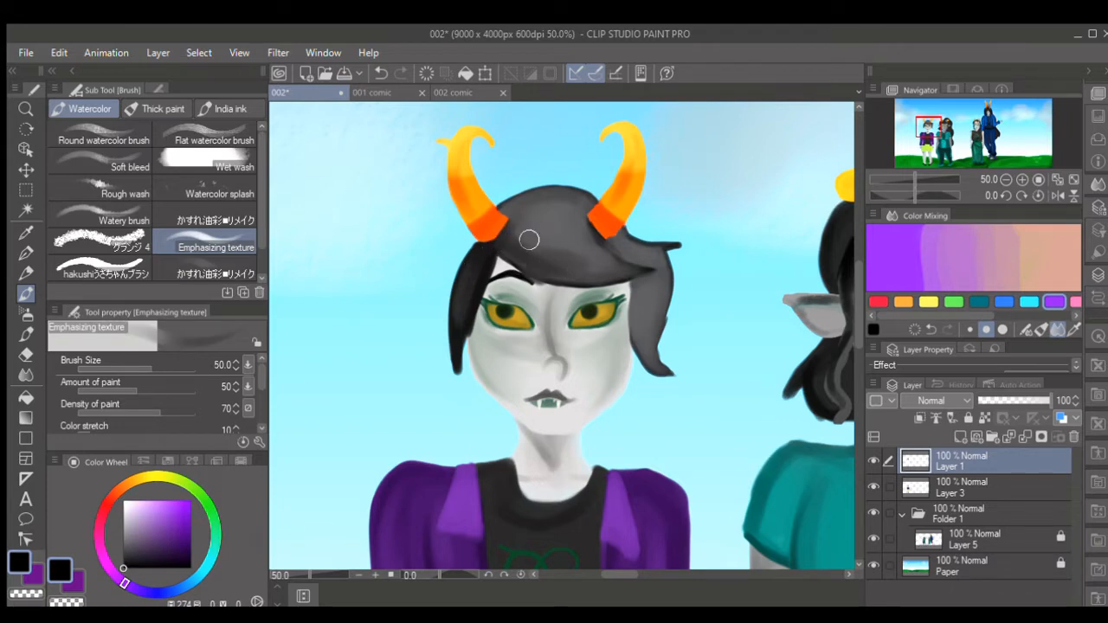
pyautogui.press('[')
pyautogui.press('[')
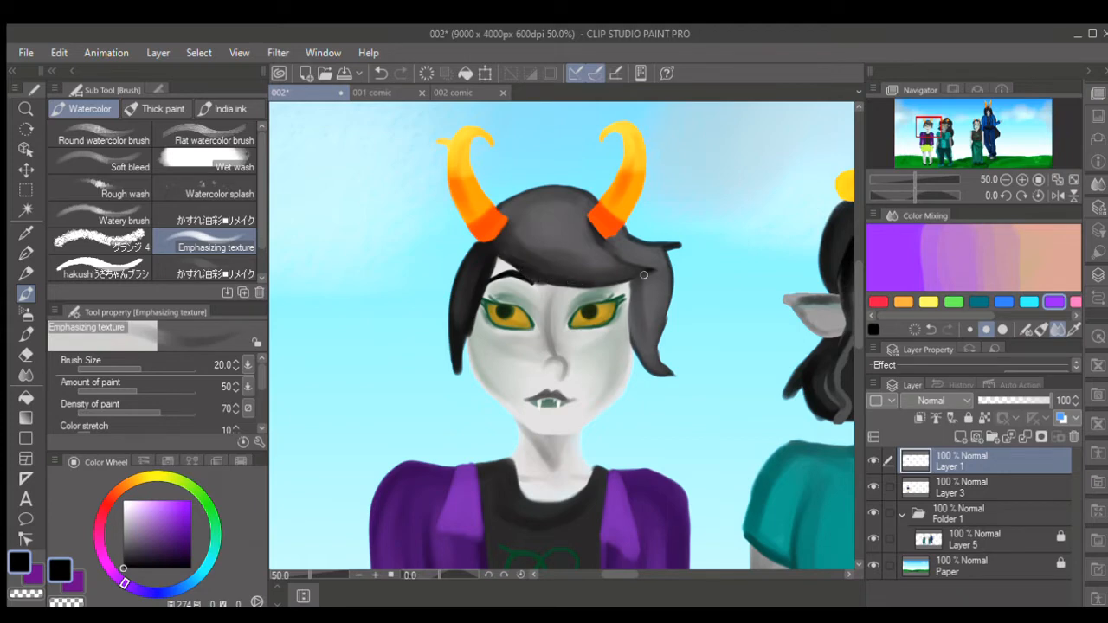
pyautogui.moveTo(632, 278); pyautogui.dragTo(636, 345)
pyautogui.press(']')
pyautogui.press(']')
pyautogui.press(']')
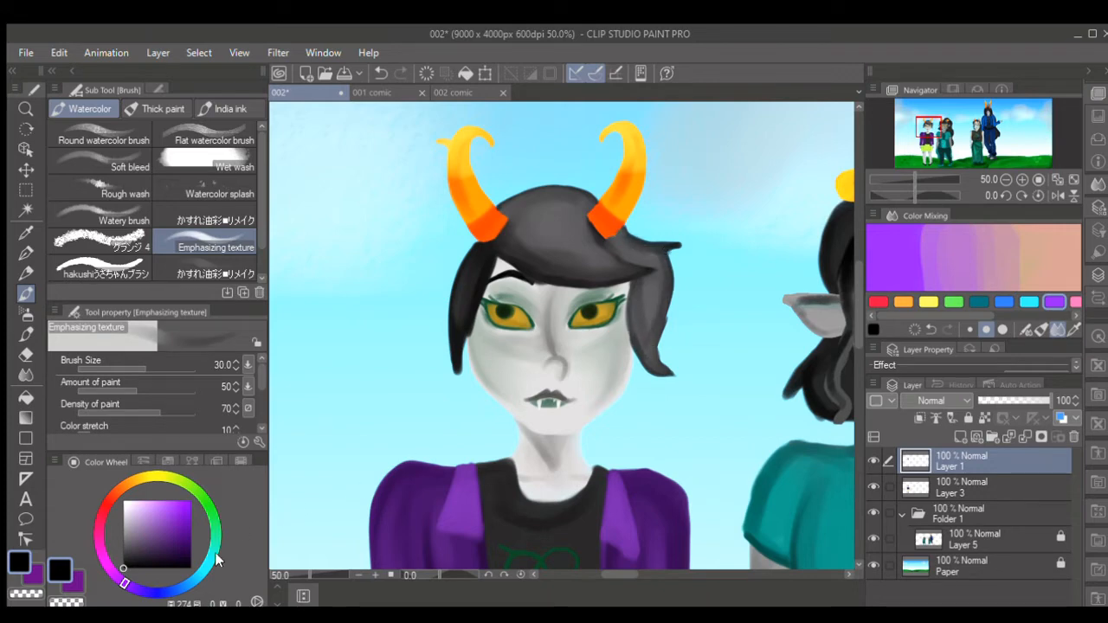
# - Sample the dark green around the eye and tint the hair with green shades using the brush at size 40 to 50
pyautogui.click(26, 232)
pyautogui.scroll(1, 544, 267)
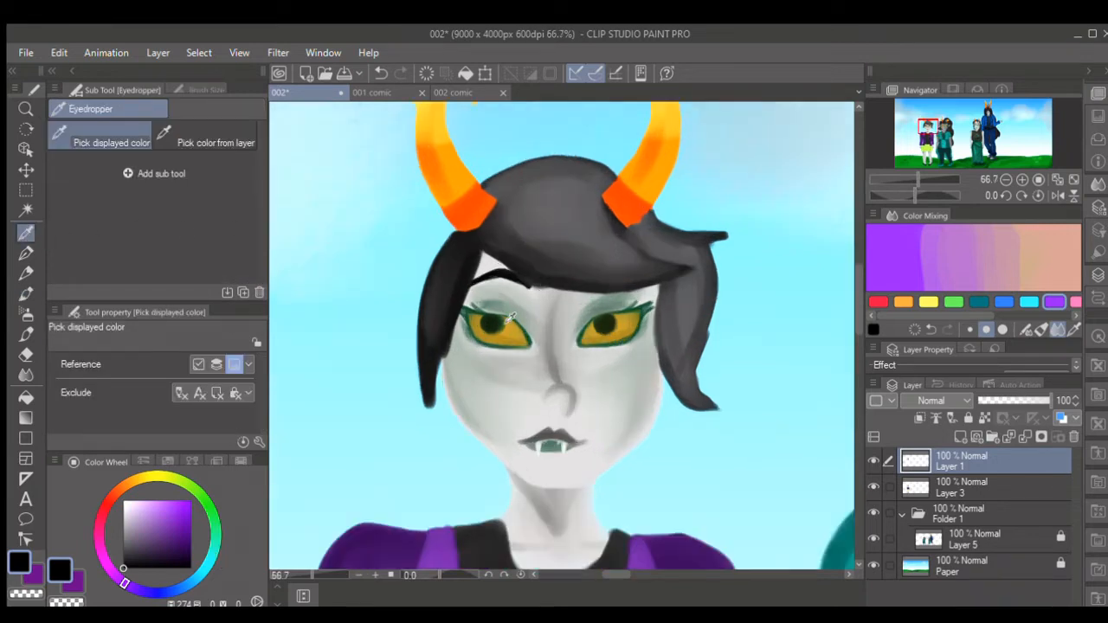
pyautogui.scroll(1, 468, 319)
pyautogui.click(461, 314)
pyautogui.scroll(-1, 426, 318)
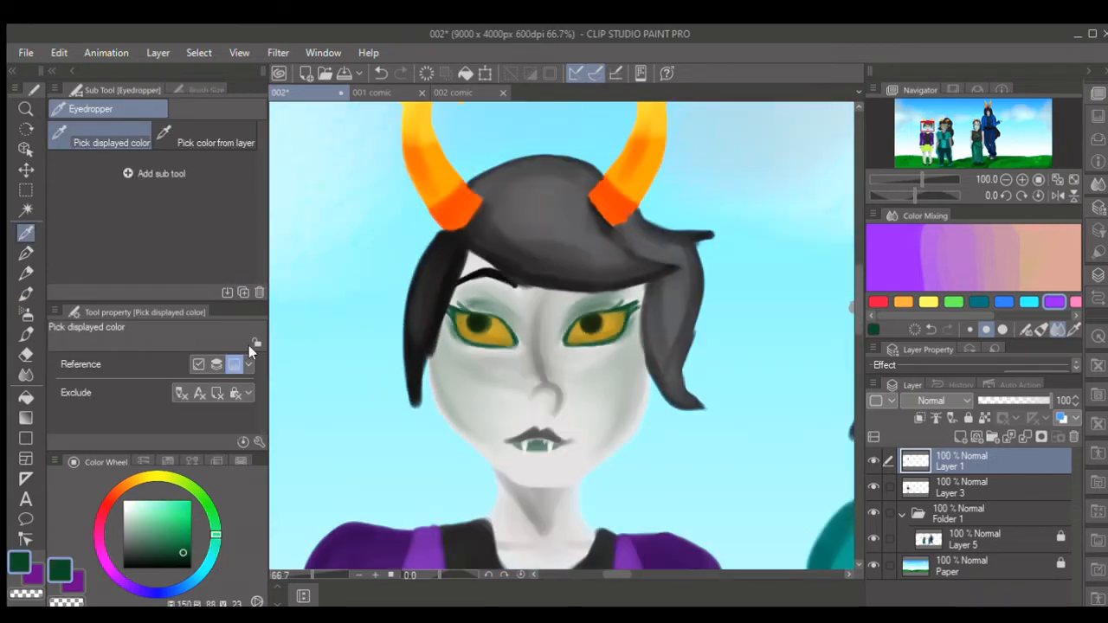
pyautogui.click(26, 294)
pyautogui.click(187, 562)
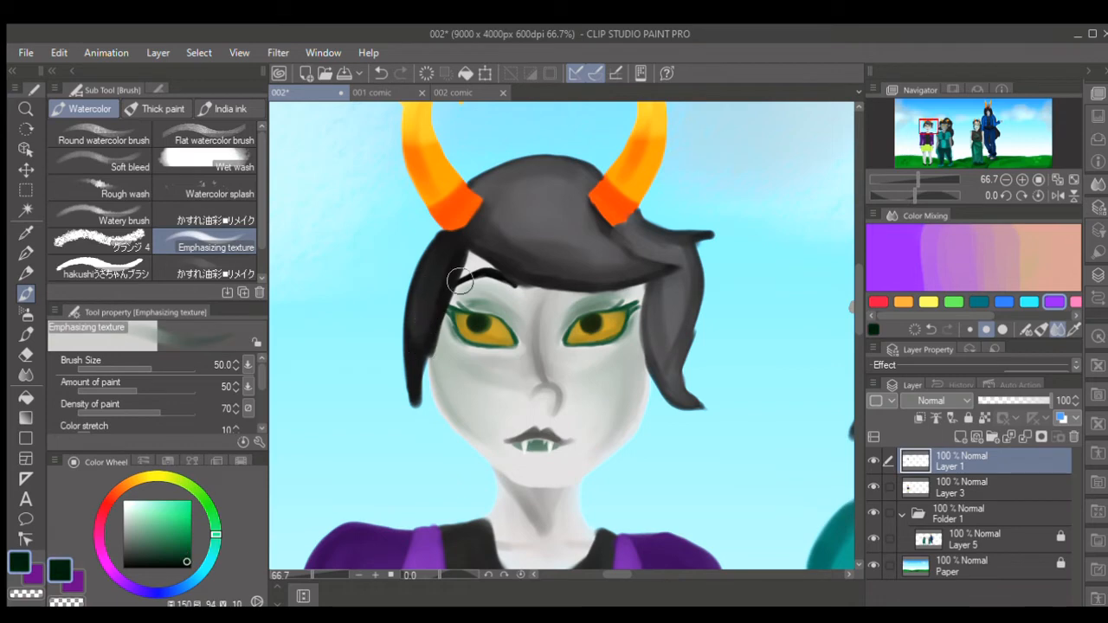
pyautogui.press('[')
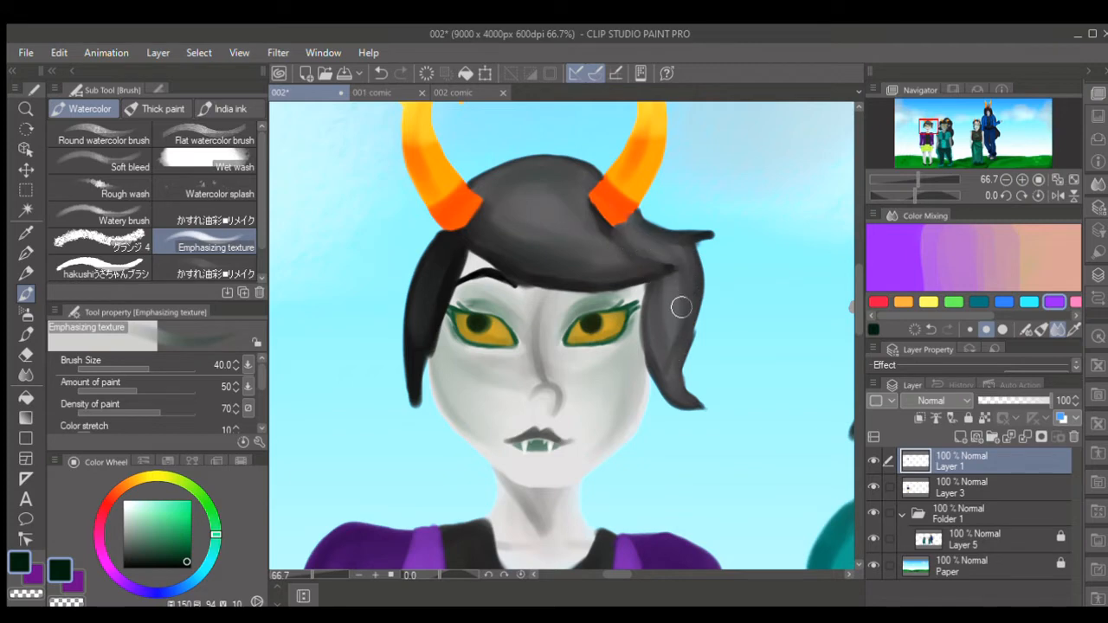
pyautogui.click(189, 544)
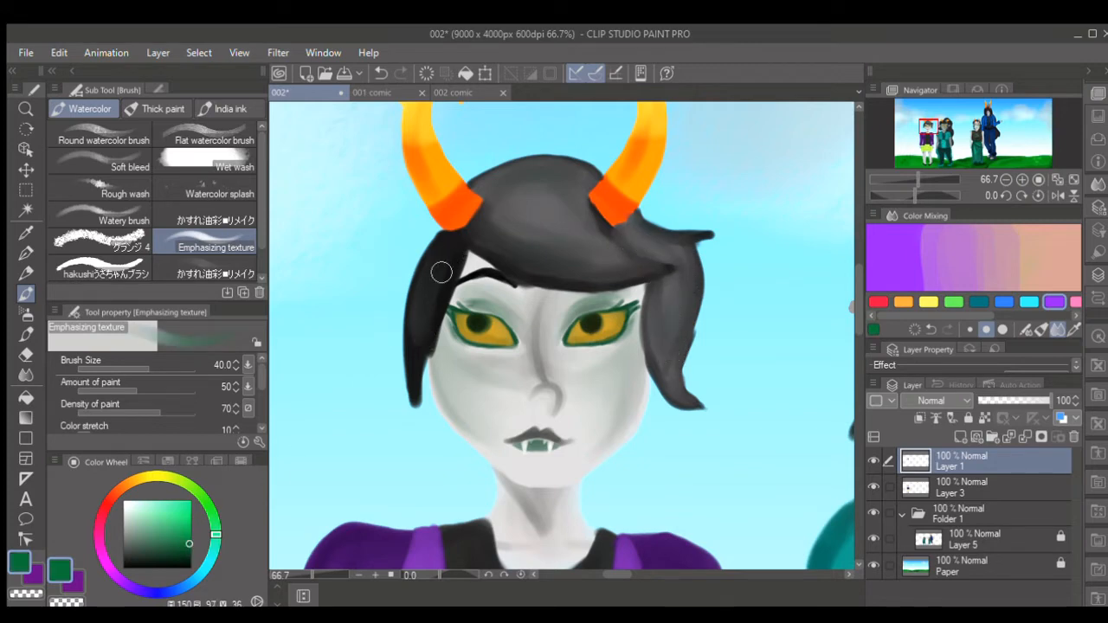
pyautogui.press(']')
# - Paint near-black strand shadows across the fringe with the brush at size 25 and 20
pyautogui.click(192, 567)
pyautogui.press('[')
pyautogui.press('[')
pyautogui.press('[')
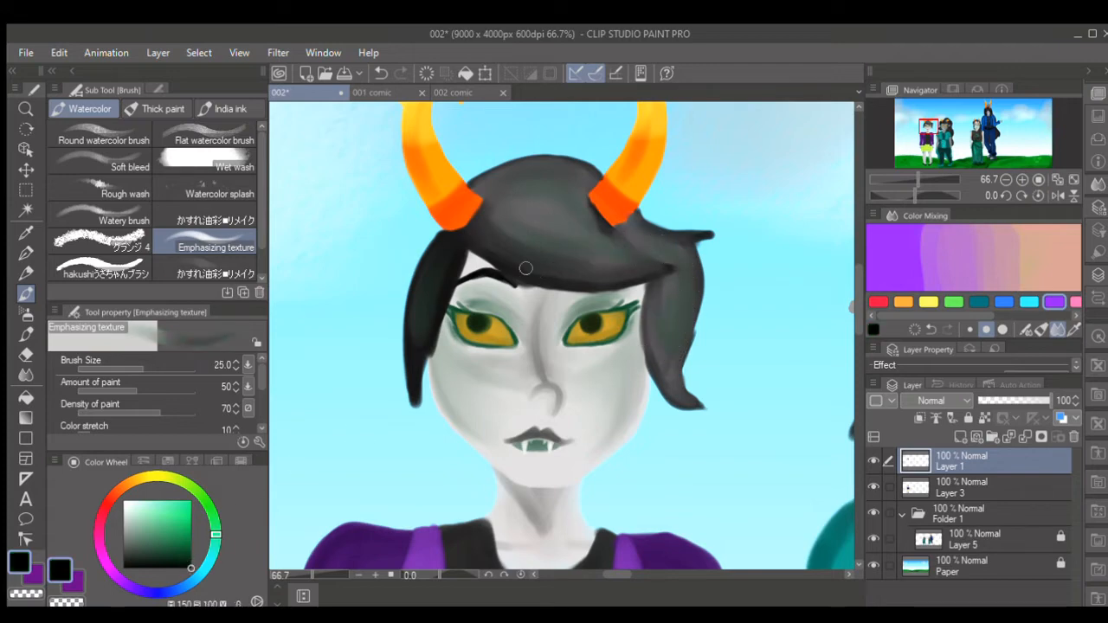
pyautogui.moveTo(539, 224)
pyautogui.mouseDown()
pyautogui.moveTo(616, 268)
pyautogui.moveTo(535, 221)
pyautogui.moveTo(580, 242)
pyautogui.moveTo(608, 235)
pyautogui.moveTo(634, 254)
pyautogui.mouseUp()
pyautogui.press('[')
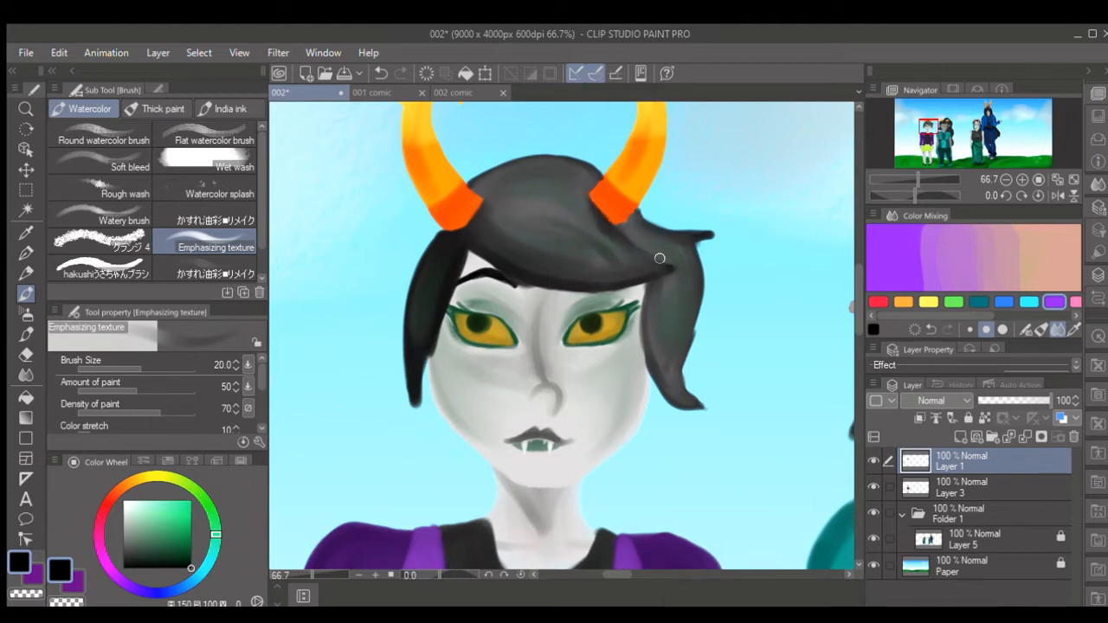
# - Darken the crown between the horns and the hair beside the fringe tip in near-black with the brush at size 25 to 30
pyautogui.press(']')
pyautogui.moveTo(524, 164); pyautogui.dragTo(483, 182)
pyautogui.moveTo(560, 163)
pyautogui.mouseDown()
pyautogui.moveTo(525, 163)
pyautogui.moveTo(483, 182)
pyautogui.moveTo(591, 175)
pyautogui.moveTo(484, 187)
pyautogui.moveTo(559, 165)
pyautogui.moveTo(573, 171)
pyautogui.moveTo(498, 189)
pyautogui.mouseUp()
pyautogui.press(']')
pyautogui.moveTo(521, 176); pyautogui.dragTo(579, 175)
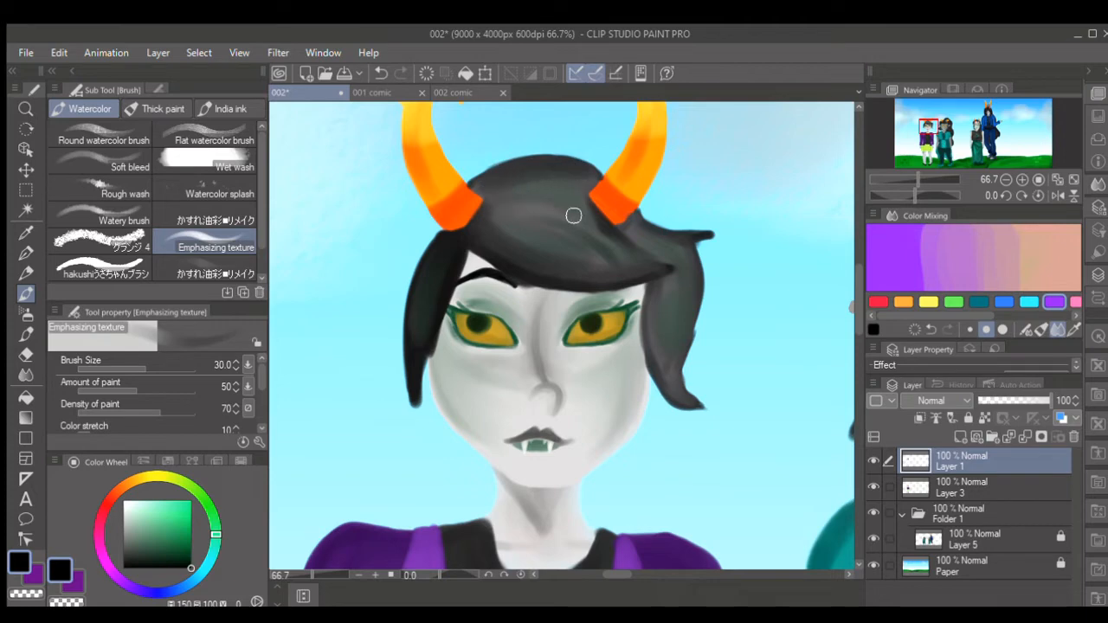
pyautogui.moveTo(656, 234); pyautogui.dragTo(677, 255)
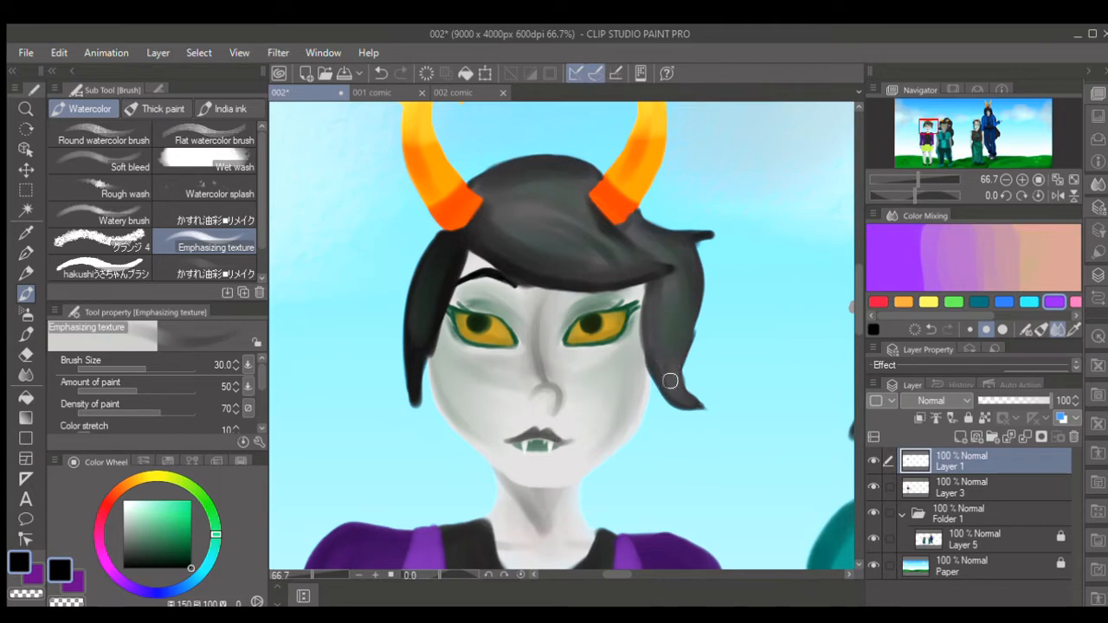
# - Define the outer edge of the lock beside the character's right cheek in near-black with the brush at size 25 to 17
pyautogui.press('[')
pyautogui.moveTo(446, 240); pyautogui.dragTo(414, 338)
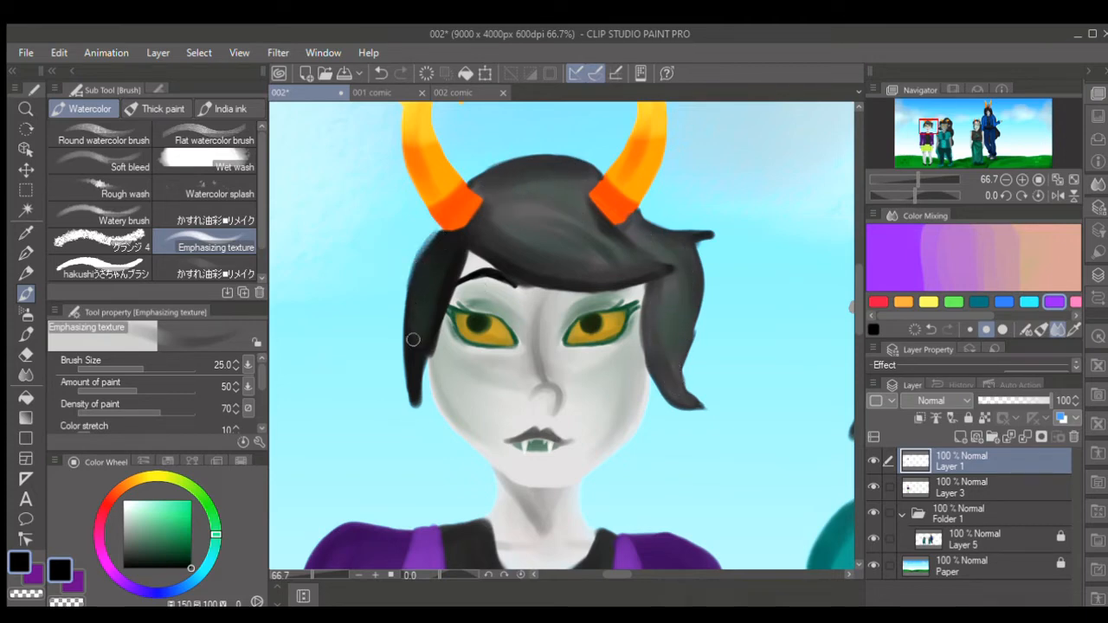
pyautogui.press('[')
pyautogui.press('[')
pyautogui.moveTo(435, 232)
pyautogui.mouseDown()
pyautogui.moveTo(411, 291)
pyautogui.moveTo(418, 267)
pyautogui.mouseUp()
pyautogui.moveTo(440, 231); pyautogui.dragTo(410, 311)
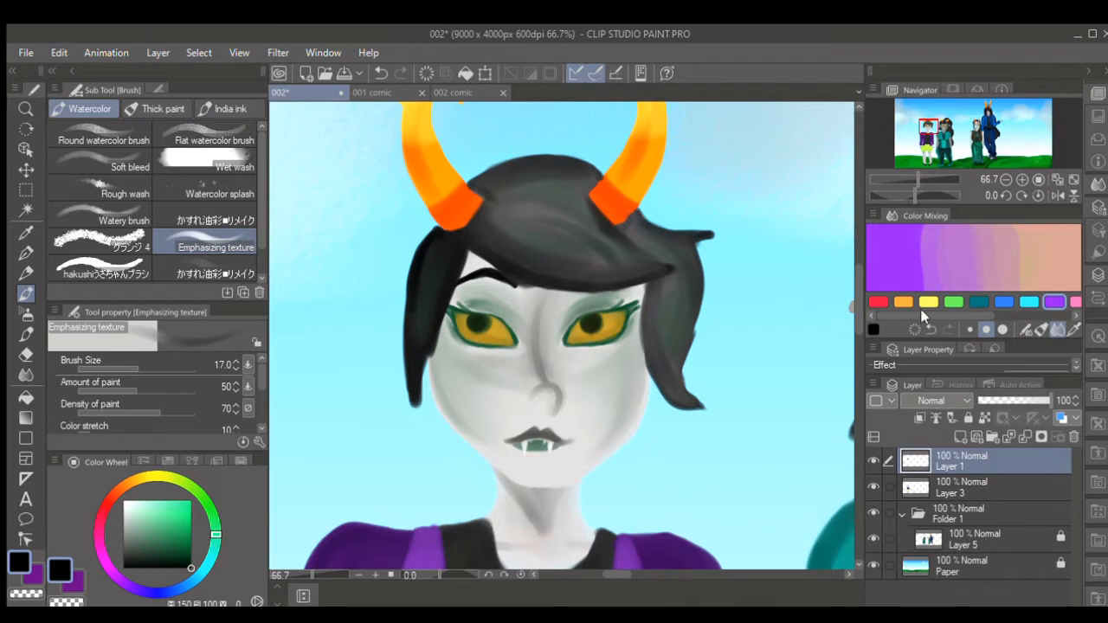
# - Compare the hair with Layer 1 hidden and shown, and merge Layer 1 down into Layer 3
pyautogui.click(503, 552)
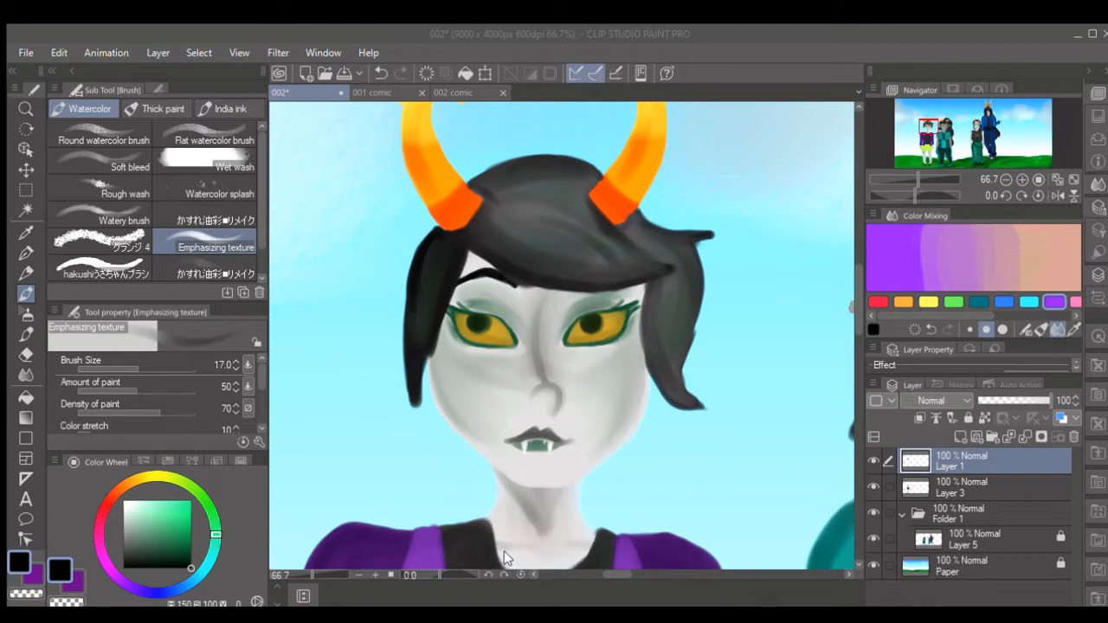
pyautogui.click(872, 462)
pyautogui.click(873, 463)
pyautogui.click(872, 462)
pyautogui.click(873, 463)
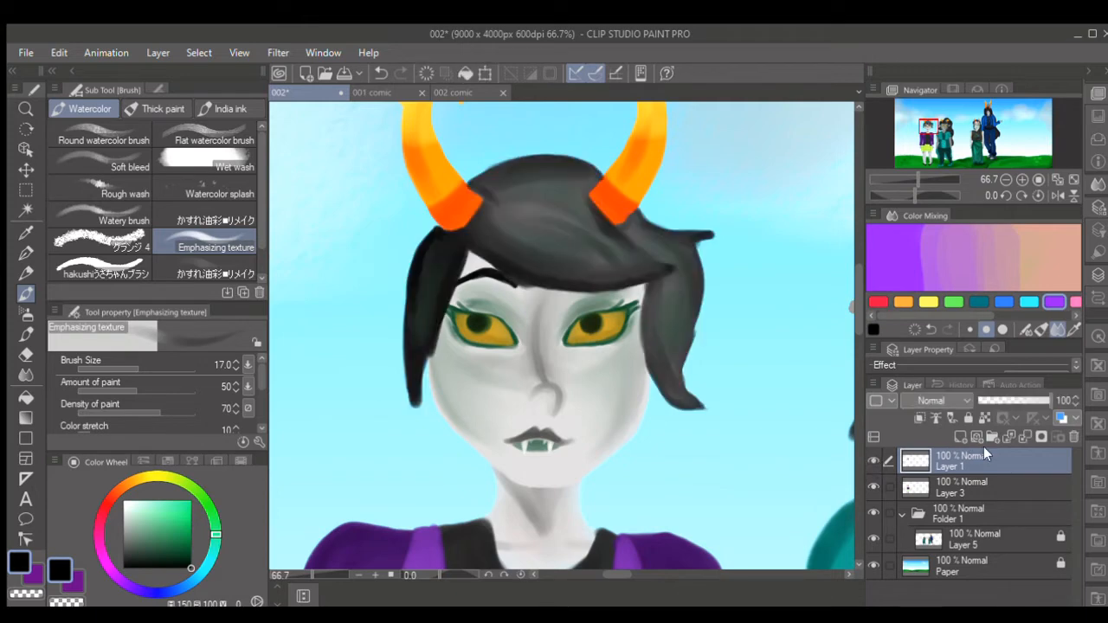
pyautogui.click(1018, 435)
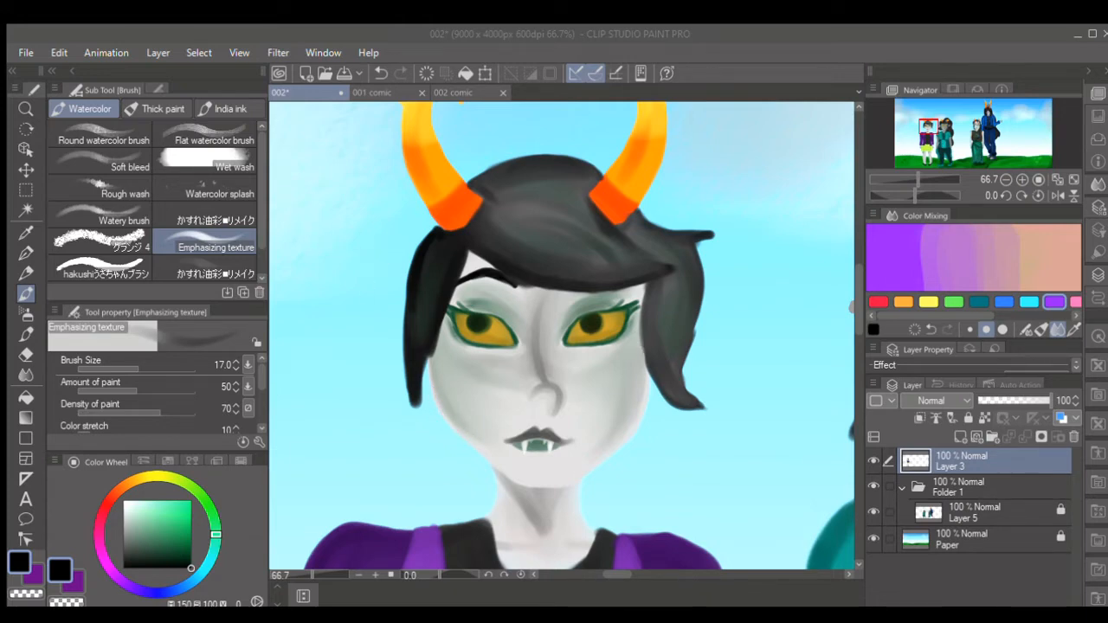
# - Paste the copied reference picture into the reference document as a new layer, move it beside the sprite, and return to the illustration
pyautogui.click(979, 183)
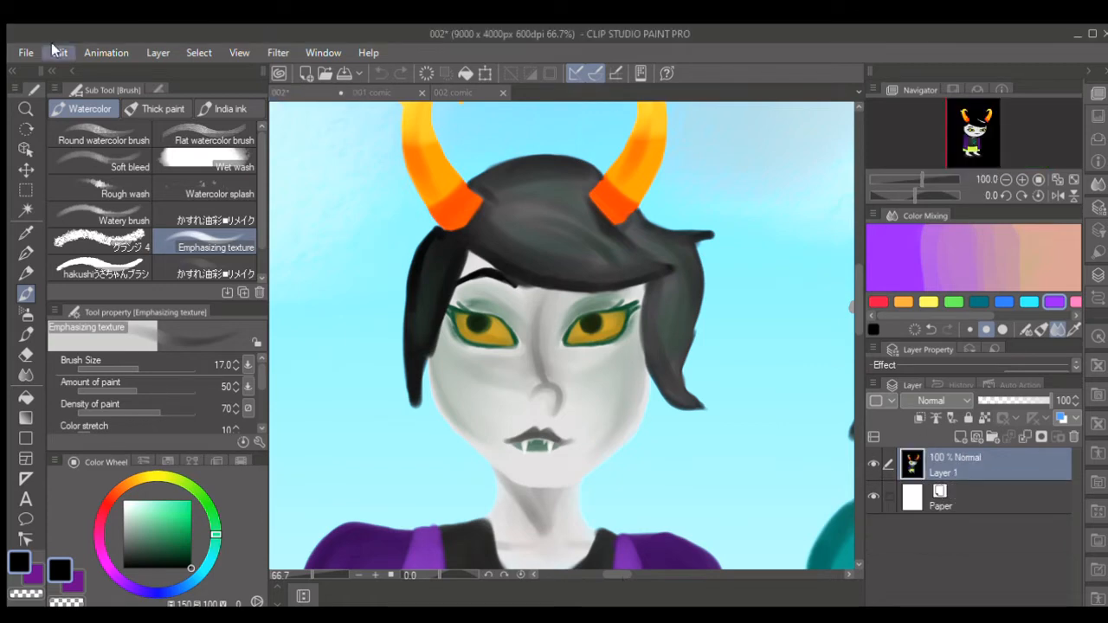
pyautogui.hotkey('ctrl', 'v')
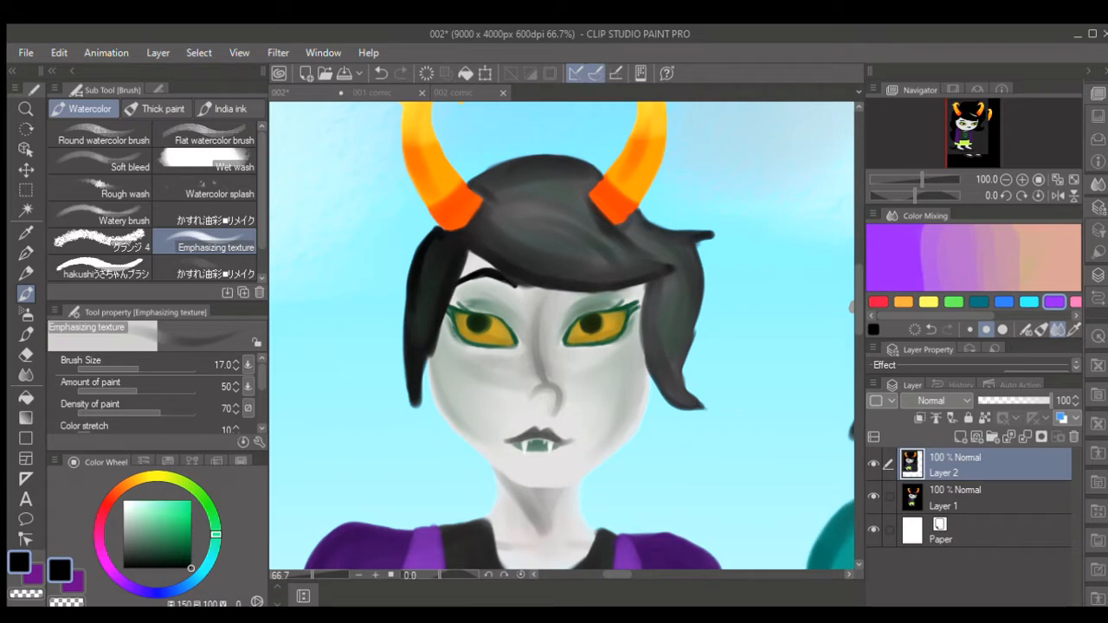
pyautogui.press('k')
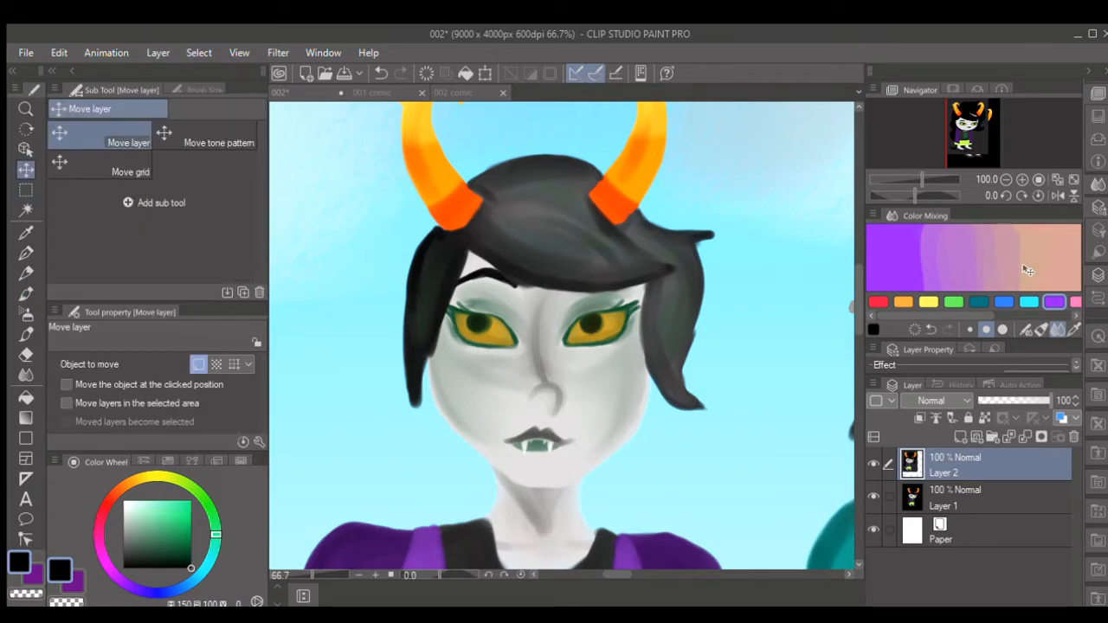
pyautogui.moveTo(1023, 267); pyautogui.dragTo(761, 362)
pyautogui.click(762, 363)
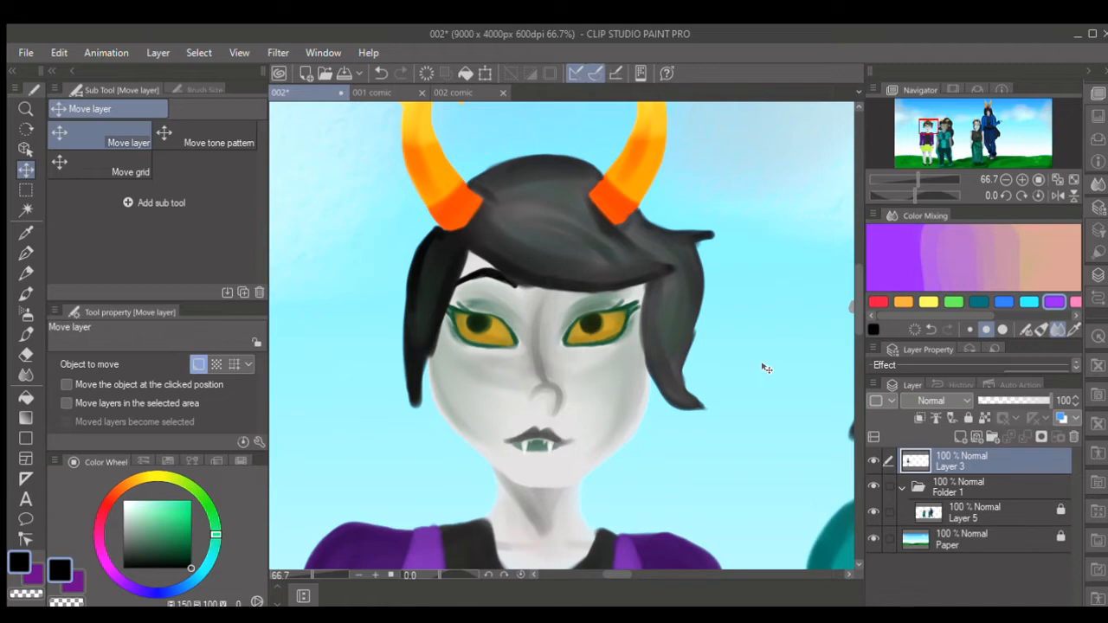
# - Choose a dark grey brush colour and add a new raster layer inside Folder 1, behind the character's layer
pyautogui.scroll(2, 851, 311)
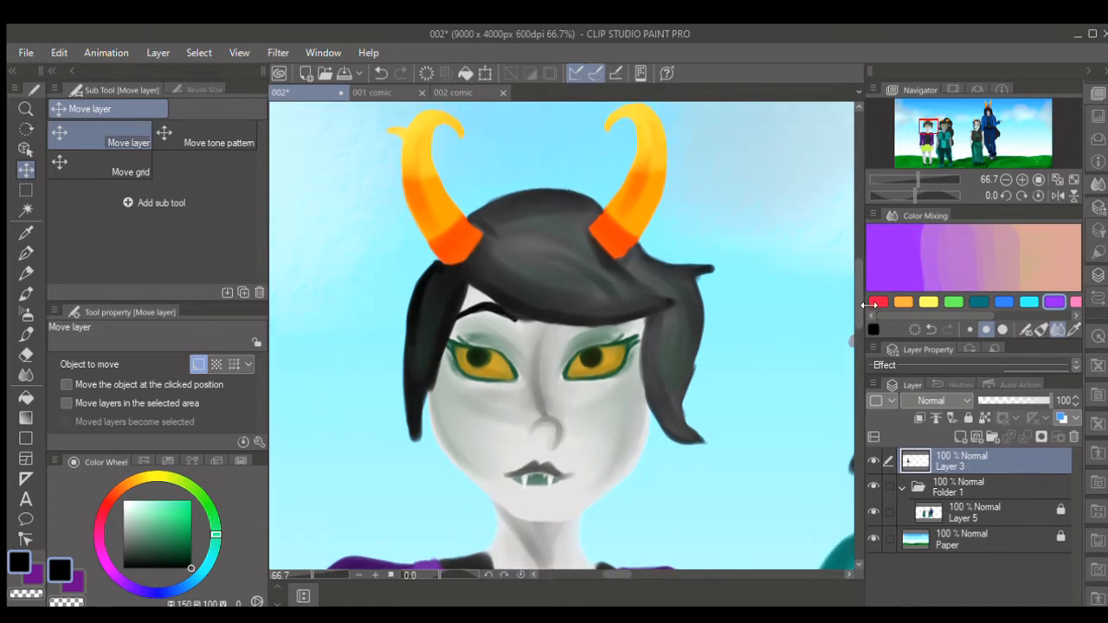
pyautogui.click(26, 295)
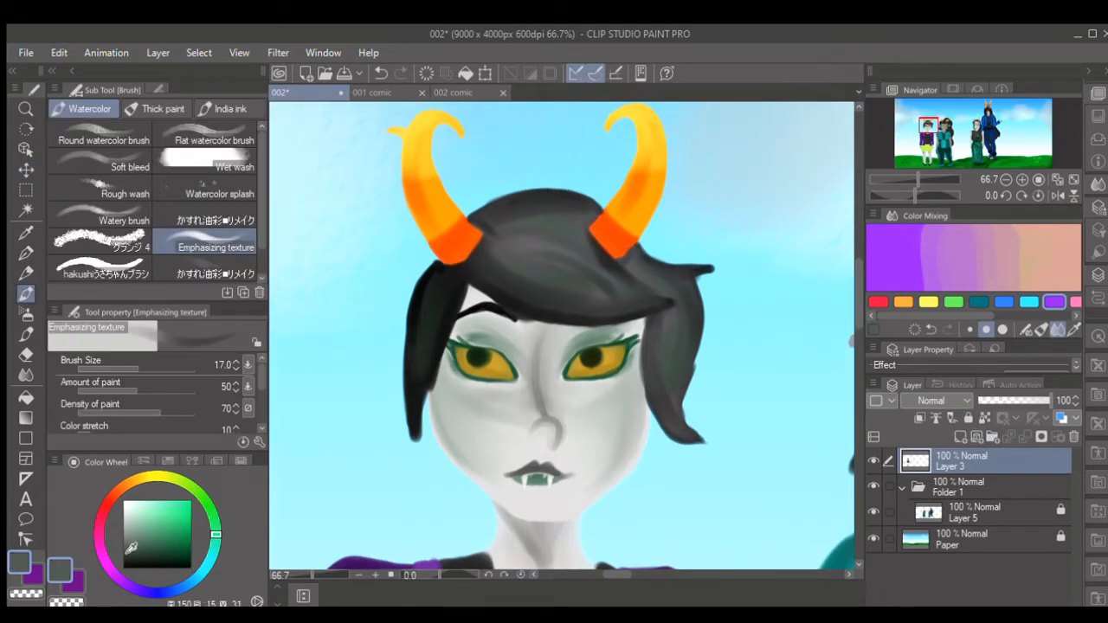
pyautogui.click(985, 487)
pyautogui.click(960, 438)
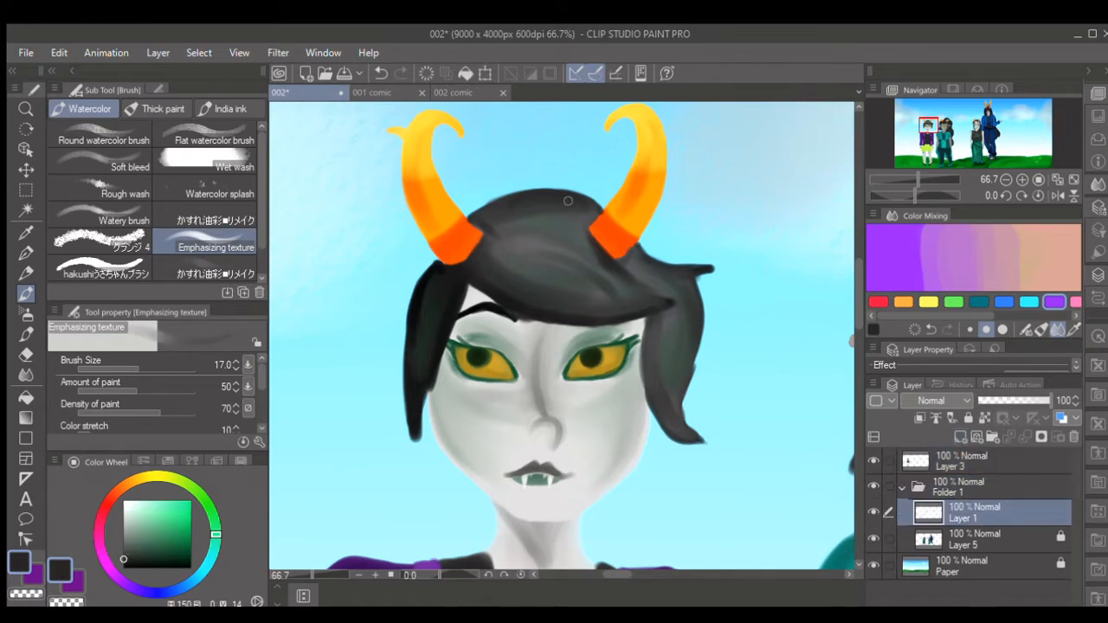
pyautogui.moveTo(489, 202)
pyautogui.mouseDown()
pyautogui.moveTo(606, 173)
pyautogui.moveTo(658, 140)
pyautogui.mouseUp()
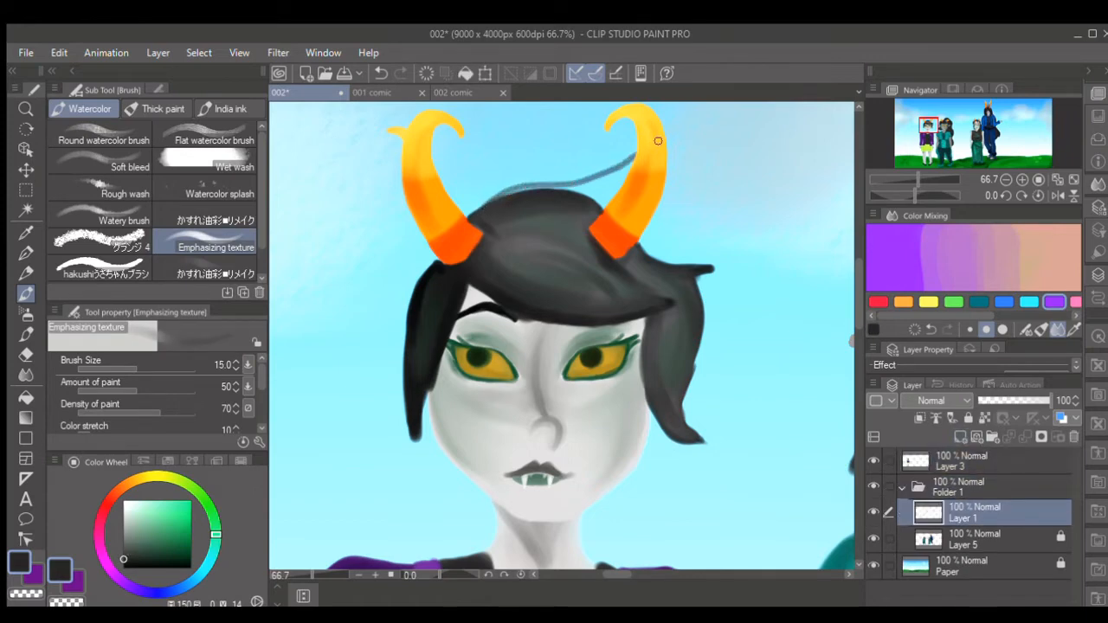
pyautogui.hotkey('ctrl', 'z')
pyautogui.moveTo(474, 222); pyautogui.dragTo(615, 130)
pyautogui.hotkey('ctrl', 'z')
# - Outline the back hair in dark grey at brush size 17 to 20, with a pointed tuft between the horns and a curled end beside the neck
pyautogui.moveTo(469, 226)
pyautogui.mouseDown()
pyautogui.moveTo(485, 188)
pyautogui.moveTo(620, 139)
pyautogui.moveTo(603, 190)
pyautogui.moveTo(634, 205)
pyautogui.moveTo(659, 257)
pyautogui.mouseUp()
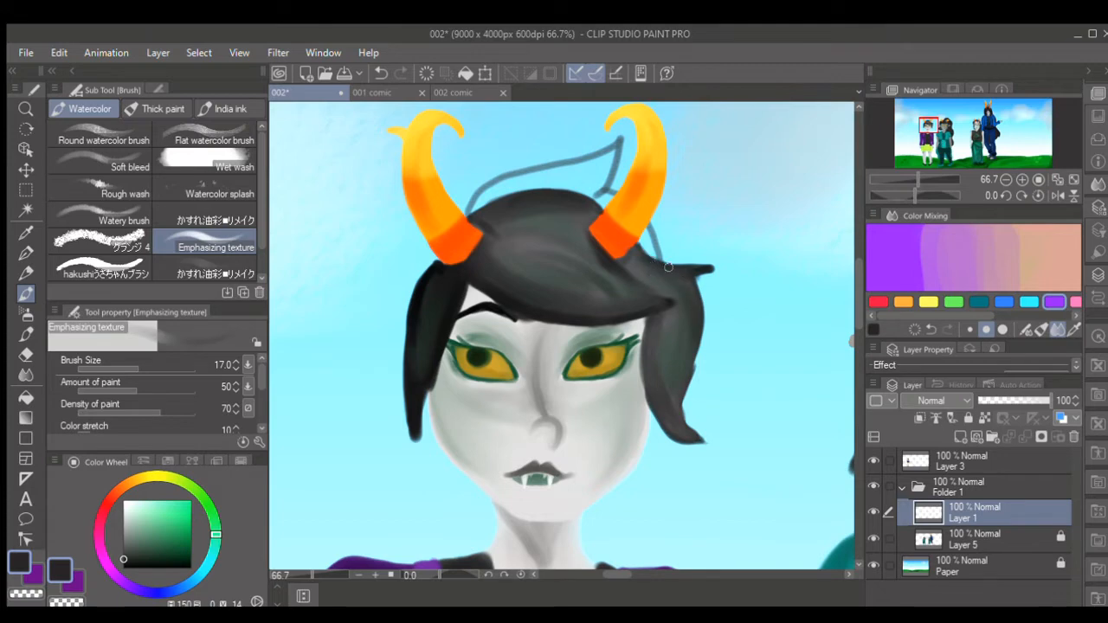
pyautogui.hotkey('ctrl', 'z')
pyautogui.press(']')
pyautogui.moveTo(599, 198)
pyautogui.mouseDown()
pyautogui.moveTo(672, 220)
pyautogui.moveTo(708, 295)
pyautogui.moveTo(670, 451)
pyautogui.moveTo(692, 479)
pyautogui.moveTo(725, 459)
pyautogui.moveTo(691, 520)
pyautogui.moveTo(630, 515)
pyautogui.moveTo(604, 497)
pyautogui.mouseUp()
pyautogui.hotkey('ctrl', 'z')
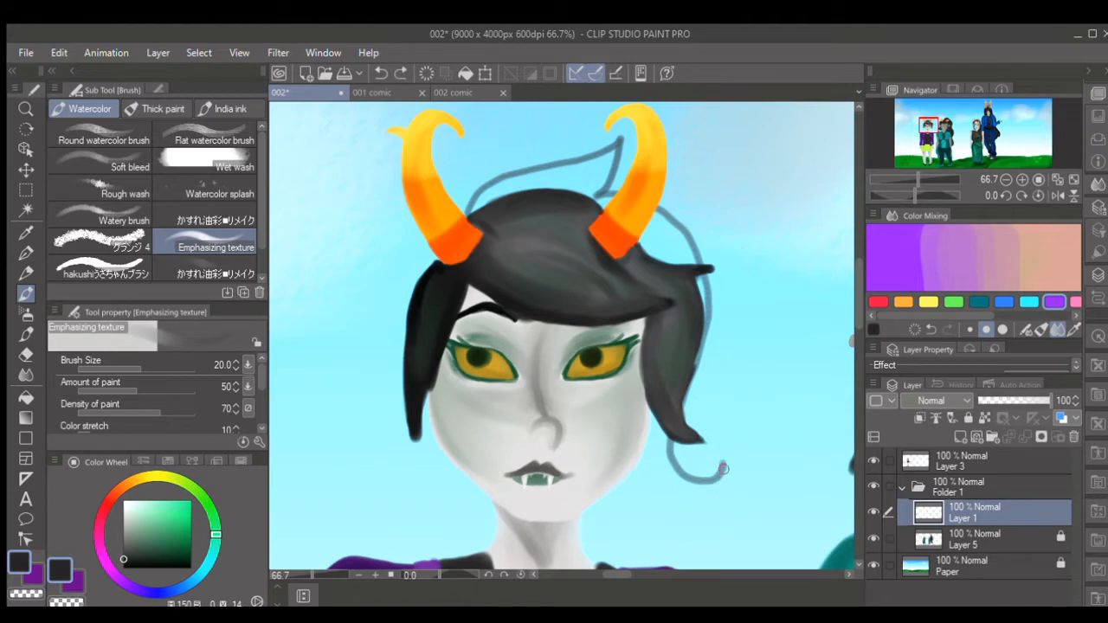
pyautogui.press(']')
pyautogui.moveTo(721, 475)
pyautogui.mouseDown()
pyautogui.moveTo(680, 506)
pyautogui.moveTo(607, 480)
pyautogui.mouseUp()
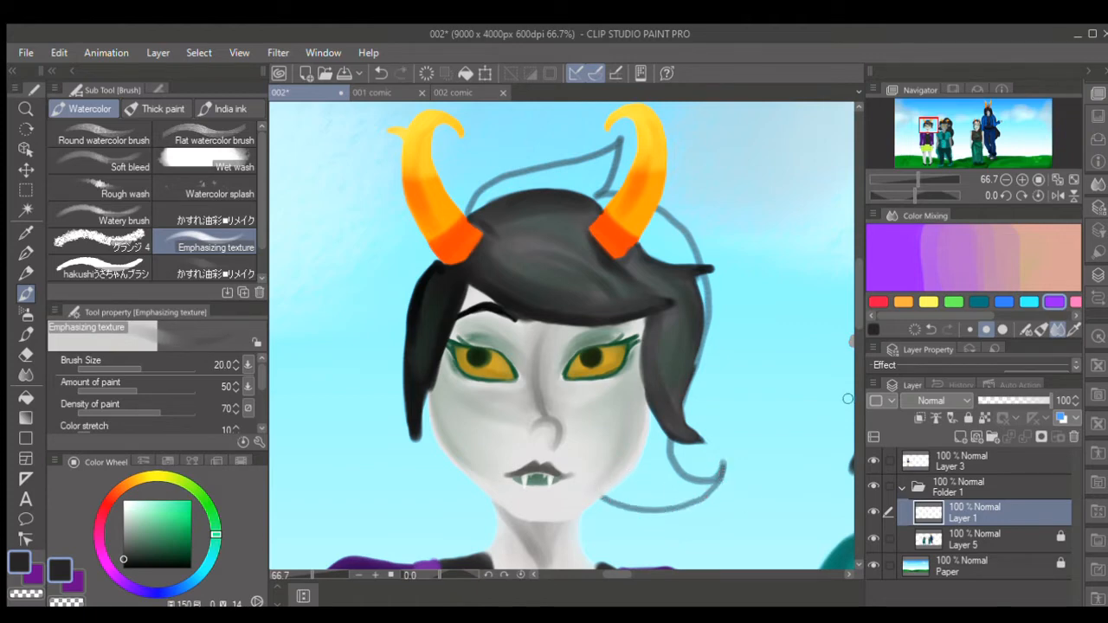
pyautogui.moveTo(432, 240)
pyautogui.mouseDown()
pyautogui.moveTo(390, 309)
pyautogui.moveTo(413, 420)
pyautogui.moveTo(409, 465)
pyautogui.moveTo(386, 530)
pyautogui.mouseUp()
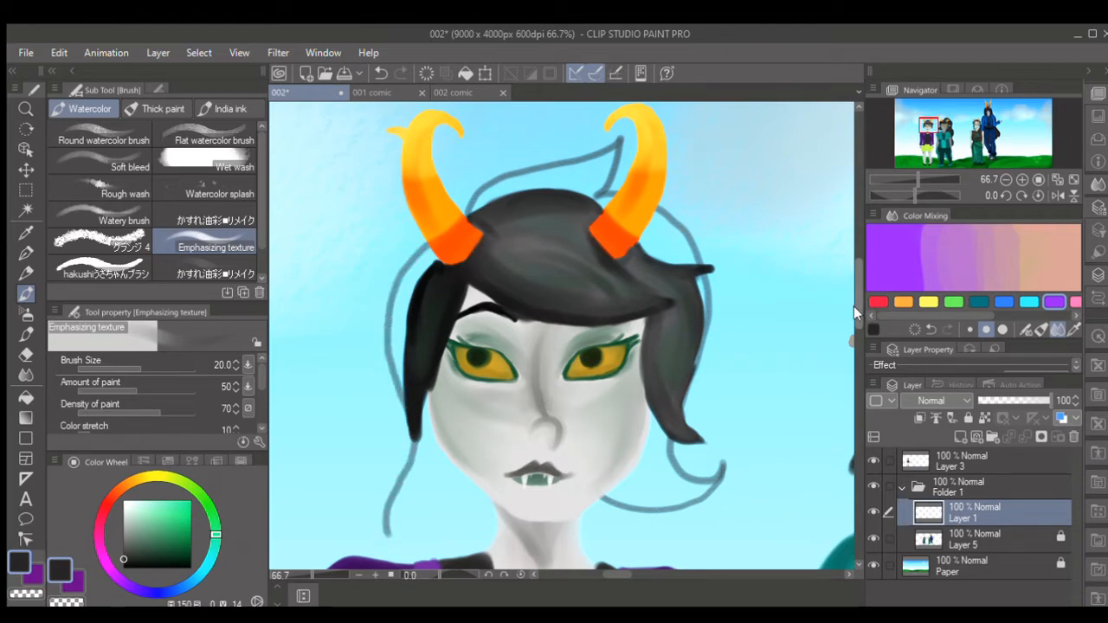
# - Fill the tuft between the horns and the back hair on the character's right side in dark grey at brush size 25 to 40
pyautogui.moveTo(857, 307); pyautogui.dragTo(857, 328)
pyautogui.click(306, 575)
pyautogui.press(']')
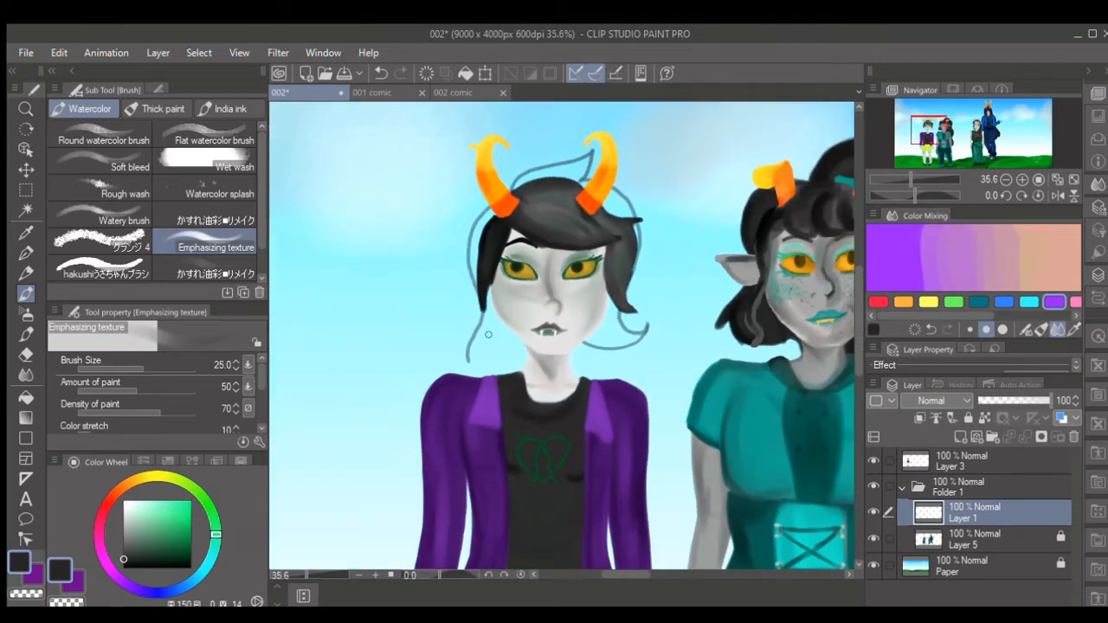
pyautogui.moveTo(591, 156)
pyautogui.mouseDown()
pyautogui.moveTo(576, 184)
pyautogui.moveTo(588, 156)
pyautogui.moveTo(524, 178)
pyautogui.moveTo(515, 195)
pyautogui.moveTo(535, 173)
pyautogui.moveTo(571, 186)
pyautogui.mouseUp()
pyautogui.press(']')
pyautogui.press(']')
pyautogui.moveTo(488, 215)
pyautogui.mouseDown()
pyautogui.moveTo(477, 276)
pyautogui.moveTo(498, 213)
pyautogui.moveTo(482, 284)
pyautogui.moveTo(498, 212)
pyautogui.moveTo(489, 308)
pyautogui.moveTo(510, 358)
pyautogui.moveTo(521, 358)
pyautogui.moveTo(526, 328)
pyautogui.moveTo(516, 353)
pyautogui.moveTo(488, 307)
pyautogui.moveTo(475, 378)
pyautogui.moveTo(480, 360)
pyautogui.moveTo(506, 365)
pyautogui.moveTo(518, 350)
pyautogui.moveTo(487, 359)
pyautogui.moveTo(496, 311)
pyautogui.moveTo(478, 386)
pyautogui.moveTo(471, 351)
pyautogui.mouseUp()
# - Fill the back hair and its curled end on the character's left side in dark grey with the brush at size 25 to 60
pyautogui.press('[')
pyautogui.moveTo(614, 195)
pyautogui.mouseDown()
pyautogui.moveTo(629, 275)
pyautogui.moveTo(633, 216)
pyautogui.moveTo(588, 186)
pyautogui.moveTo(620, 204)
pyautogui.moveTo(633, 246)
pyautogui.moveTo(614, 339)
pyautogui.mouseUp()
pyautogui.press('[')
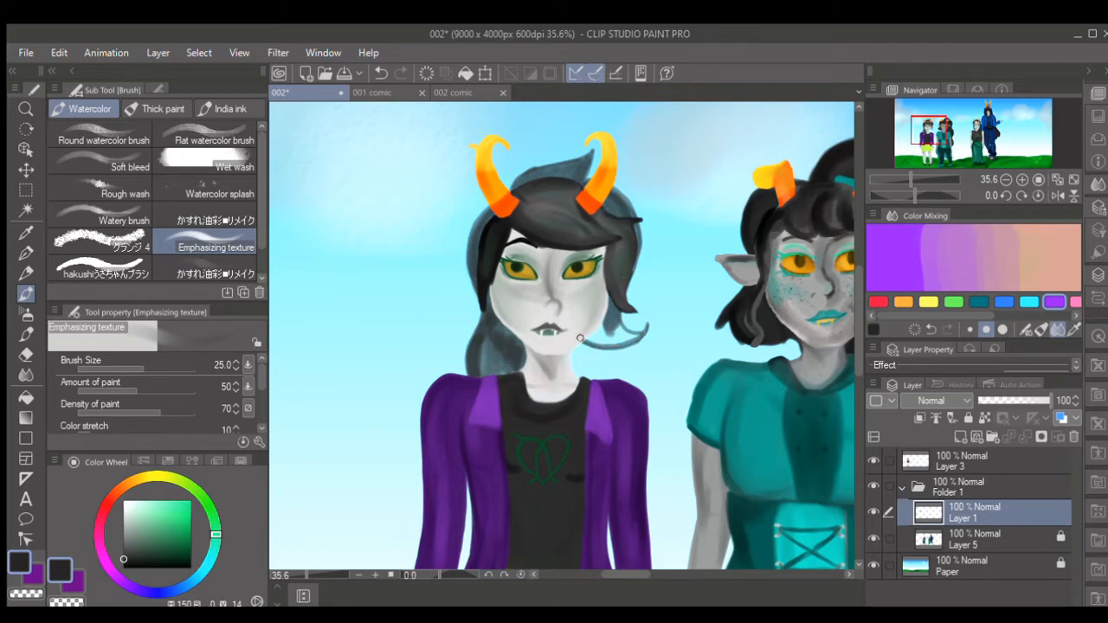
pyautogui.press(']')
pyautogui.press(']')
pyautogui.moveTo(636, 335)
pyautogui.mouseDown()
pyautogui.moveTo(607, 313)
pyautogui.moveTo(627, 345)
pyautogui.moveTo(584, 339)
pyautogui.moveTo(602, 330)
pyautogui.mouseUp()
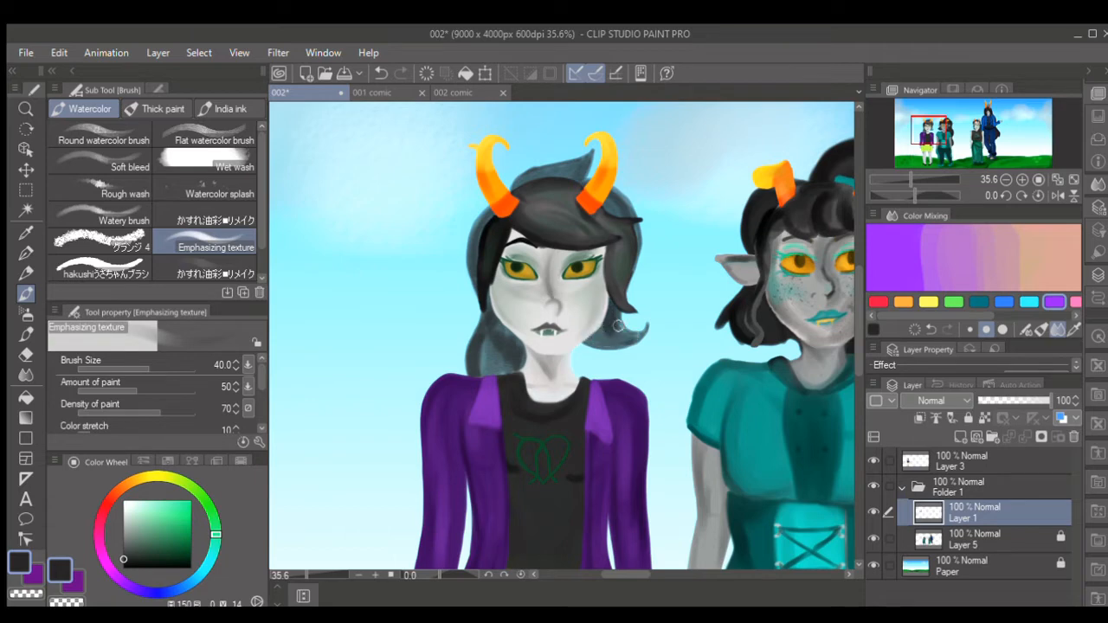
pyautogui.press(']')
pyautogui.press(']')
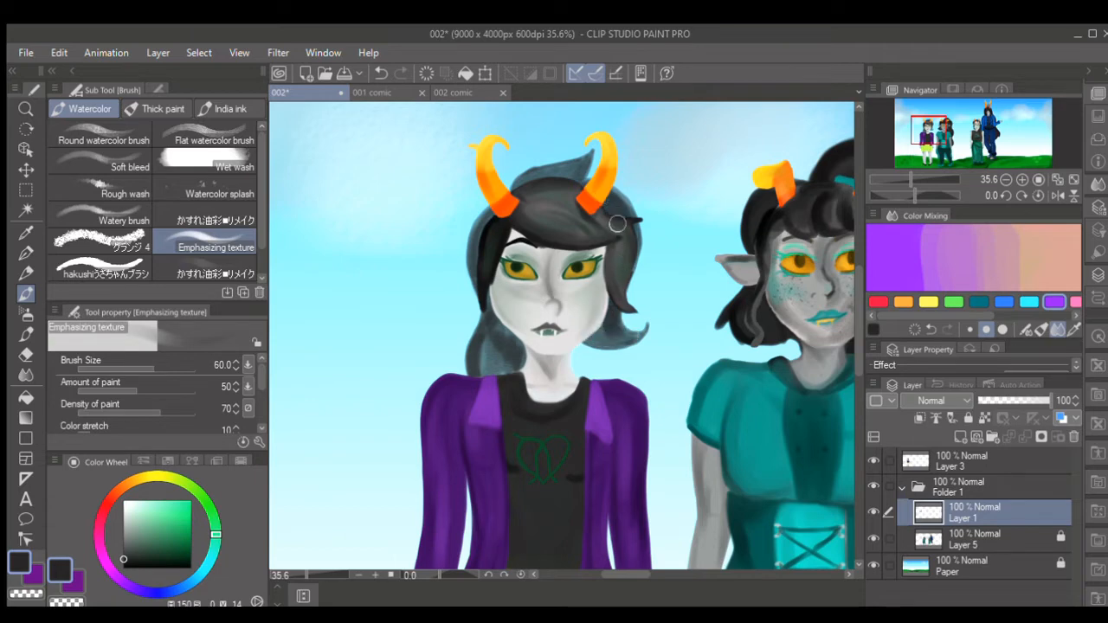
# - Darken the tuft and the back hair on the character's right side down to the neck with the brush at size 30 to 40
pyautogui.press('[')
pyautogui.press('[')
pyautogui.press('[')
pyautogui.moveTo(583, 159)
pyautogui.mouseDown()
pyautogui.moveTo(537, 171)
pyautogui.moveTo(523, 189)
pyautogui.moveTo(583, 166)
pyautogui.moveTo(568, 192)
pyautogui.moveTo(548, 185)
pyautogui.moveTo(554, 171)
pyautogui.moveTo(519, 188)
pyautogui.moveTo(527, 175)
pyautogui.moveTo(481, 263)
pyautogui.mouseUp()
pyautogui.press(']')
pyautogui.moveTo(501, 211)
pyautogui.mouseDown()
pyautogui.moveTo(484, 277)
pyautogui.moveTo(477, 270)
pyautogui.moveTo(491, 341)
pyautogui.moveTo(528, 377)
pyautogui.mouseUp()
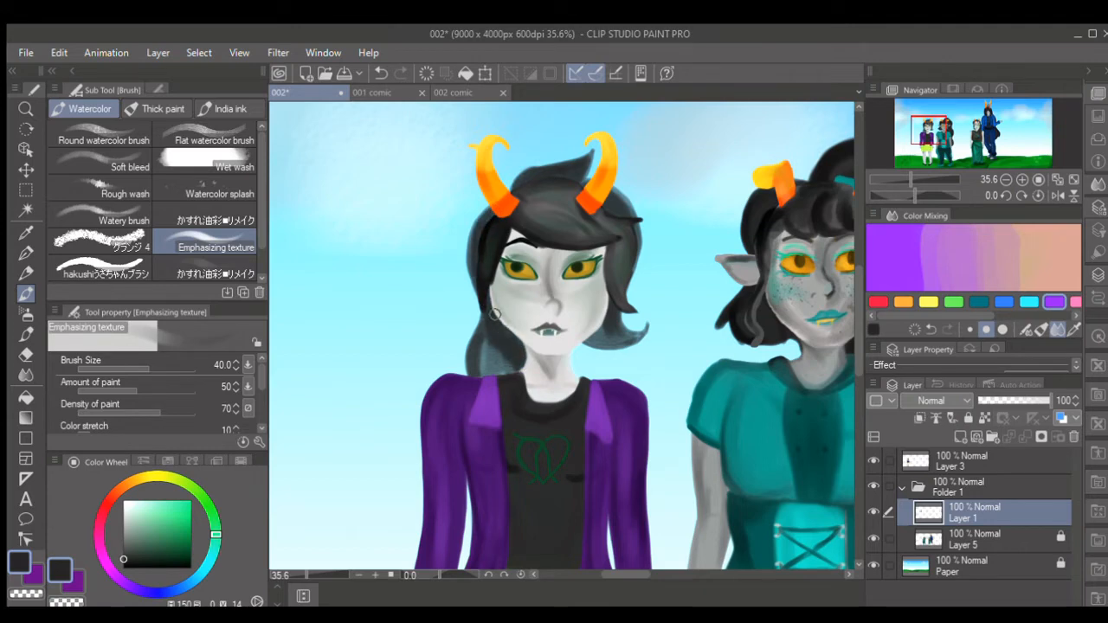
pyautogui.moveTo(490, 341)
pyautogui.mouseDown()
pyautogui.moveTo(497, 363)
pyautogui.moveTo(507, 355)
pyautogui.mouseUp()
# - Extend the back hair below the shoulder with a dark grey bulge outside the character's right sleeve
pyautogui.moveTo(852, 290); pyautogui.dragTo(850, 328)
pyautogui.press('[')
pyautogui.moveTo(431, 302)
pyautogui.mouseDown()
pyautogui.moveTo(417, 354)
pyautogui.moveTo(435, 378)
pyautogui.mouseUp()
pyautogui.moveTo(435, 379)
pyautogui.mouseDown()
pyautogui.moveTo(415, 329)
pyautogui.moveTo(439, 304)
pyautogui.moveTo(434, 372)
pyautogui.mouseUp()
pyautogui.press(']')
pyautogui.press(']')
pyautogui.moveTo(435, 303); pyautogui.dragTo(419, 360)
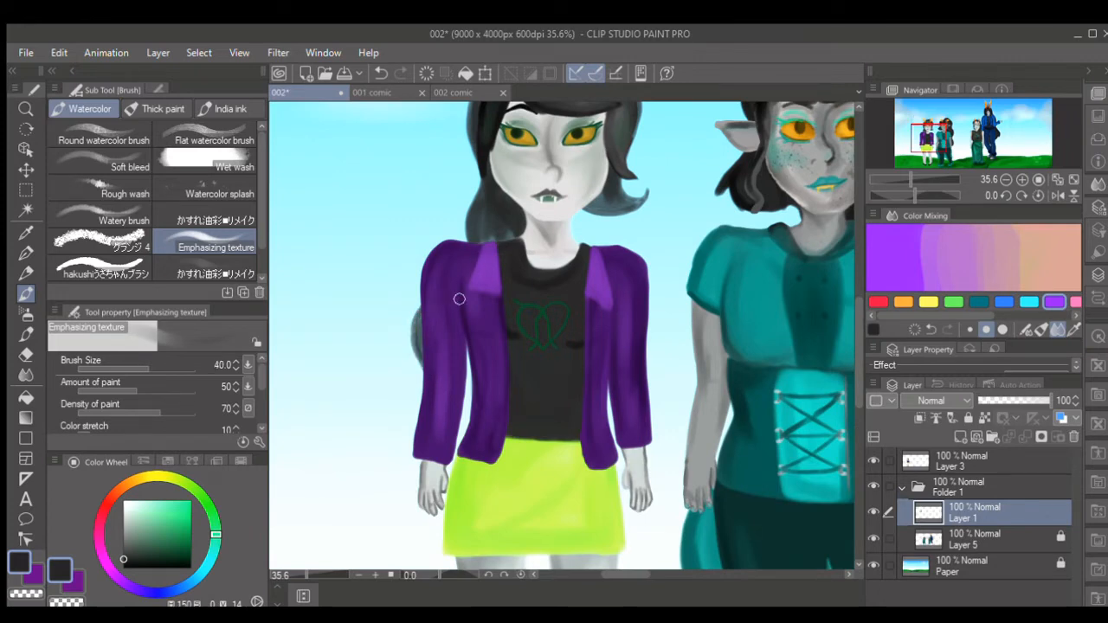
# - Paint the long hair between the right sleeve and the jacket, ending in a curled tip behind the right hand
pyautogui.moveTo(477, 392); pyautogui.dragTo(469, 348)
pyautogui.moveTo(469, 348); pyautogui.dragTo(482, 404)
pyautogui.moveTo(425, 467)
pyautogui.mouseDown()
pyautogui.moveTo(348, 512)
pyautogui.moveTo(360, 523)
pyautogui.moveTo(386, 495)
pyautogui.moveTo(440, 512)
pyautogui.mouseUp()
pyautogui.press(']')
pyautogui.press(']')
pyautogui.moveTo(465, 387)
pyautogui.mouseDown()
pyautogui.moveTo(468, 435)
pyautogui.moveTo(449, 485)
pyautogui.mouseUp()
pyautogui.moveTo(434, 505)
pyautogui.mouseDown()
pyautogui.moveTo(407, 488)
pyautogui.moveTo(352, 500)
pyautogui.moveTo(366, 485)
pyautogui.moveTo(395, 481)
pyautogui.moveTo(407, 496)
pyautogui.moveTo(435, 497)
pyautogui.moveTo(436, 478)
pyautogui.moveTo(372, 482)
pyautogui.moveTo(474, 399)
pyautogui.mouseUp()
pyautogui.press('[')
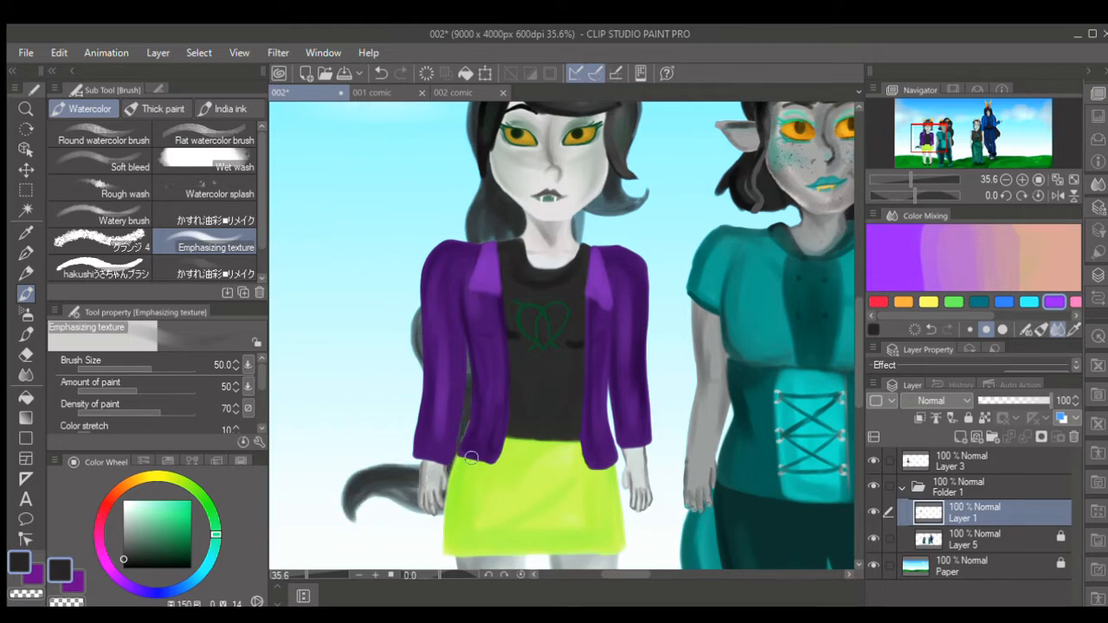
# - Move Layer 1 out of Folder 1 to just above it and touch up the purple jacket on Layer 3 at brush size 20 to 40
pyautogui.click(73, 582)
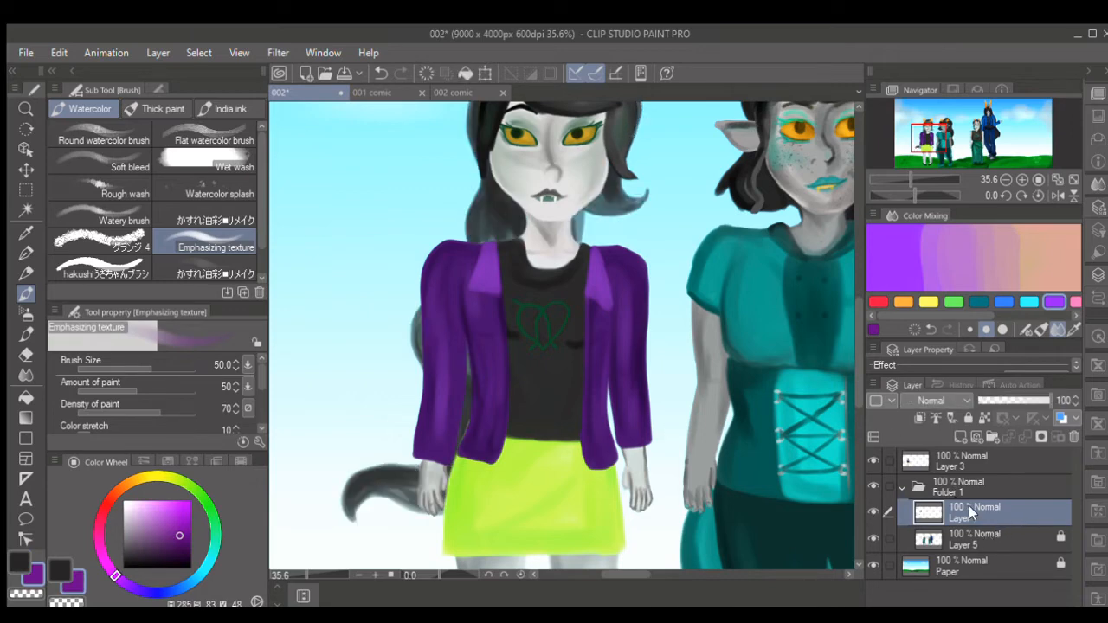
pyautogui.moveTo(972, 487)
pyautogui.mouseDown()
pyautogui.moveTo(969, 454)
pyautogui.moveTo(970, 500)
pyautogui.moveTo(973, 492)
pyautogui.mouseUp()
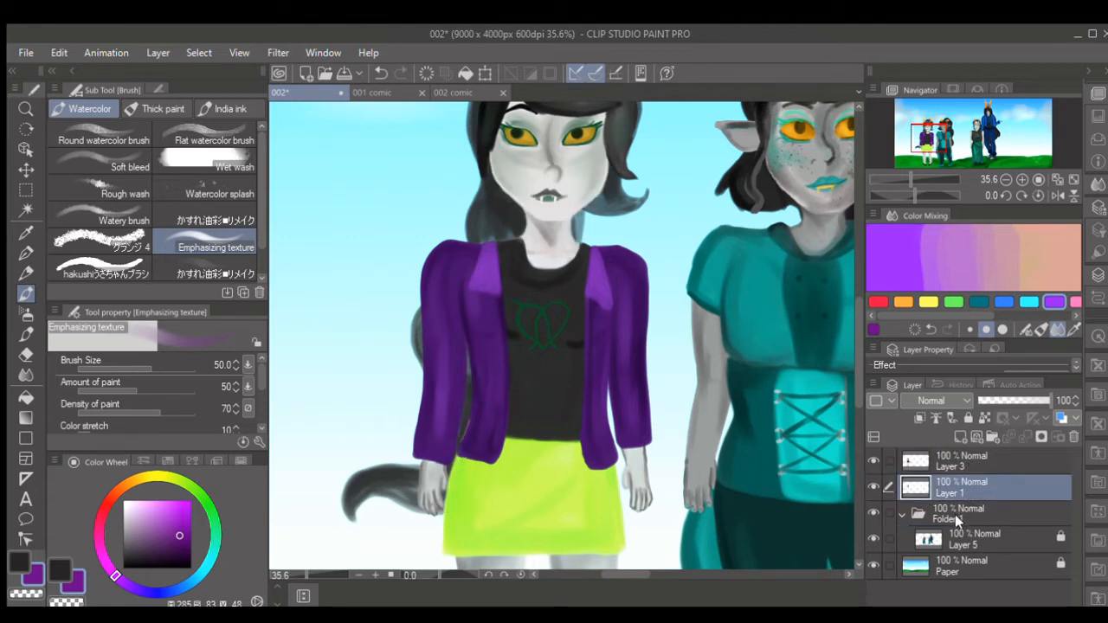
pyautogui.click(987, 457)
pyautogui.press('[')
pyautogui.press('[')
pyautogui.press('[')
pyautogui.press('[')
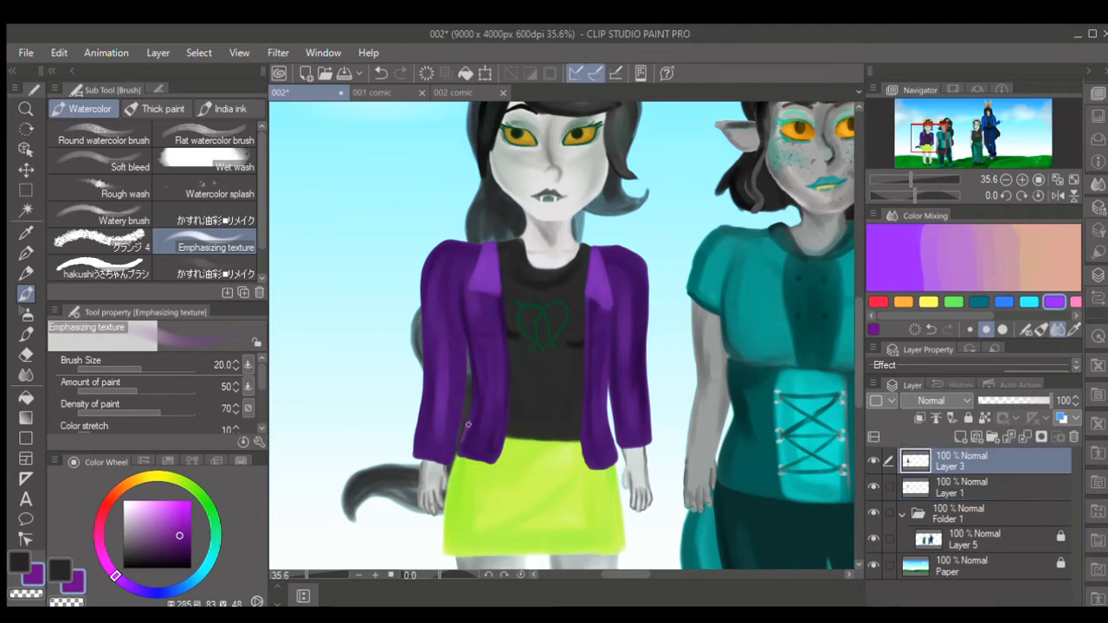
pyautogui.press(']')
pyautogui.press(']')
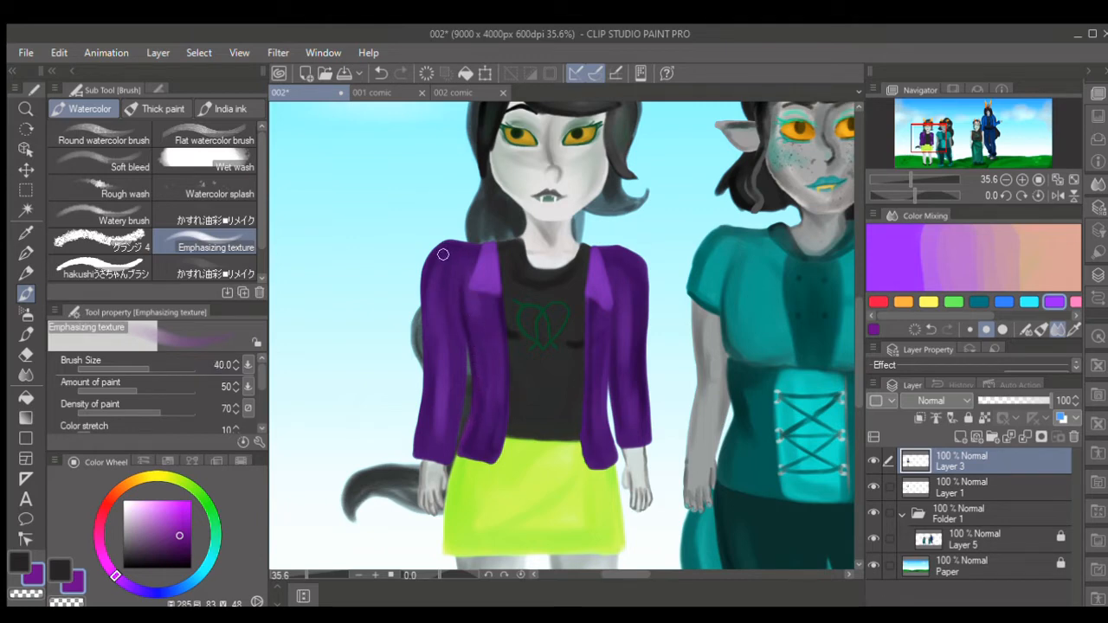
# - Make the back hair more opaque by duplicating Layer 1 and merging the copy down, twice
pyautogui.click(973, 489)
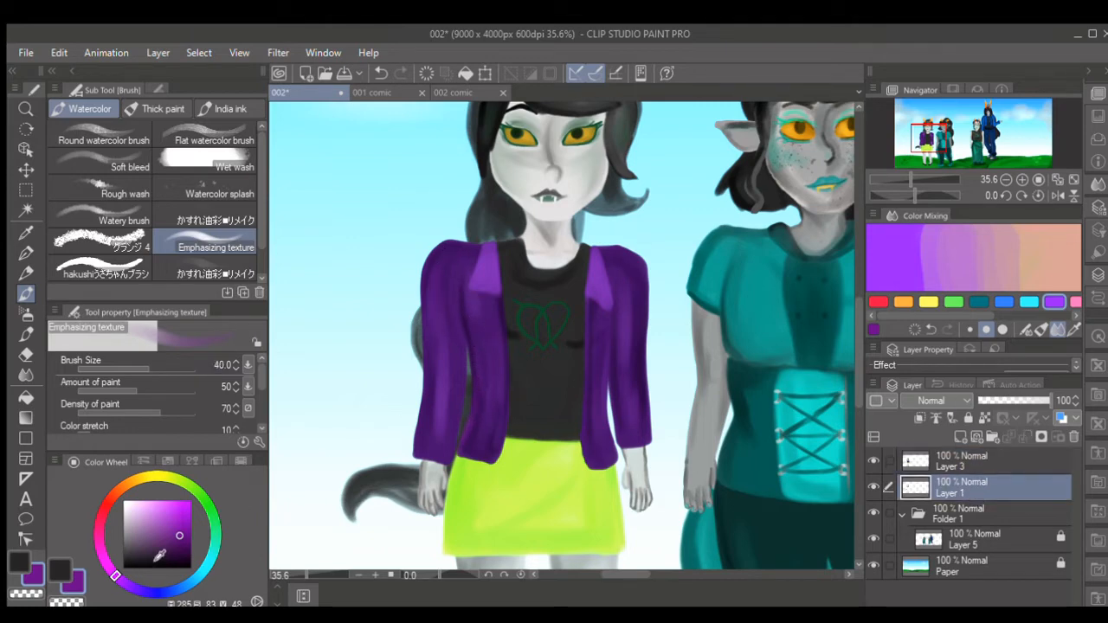
pyautogui.press('x')
pyautogui.click(171, 543)
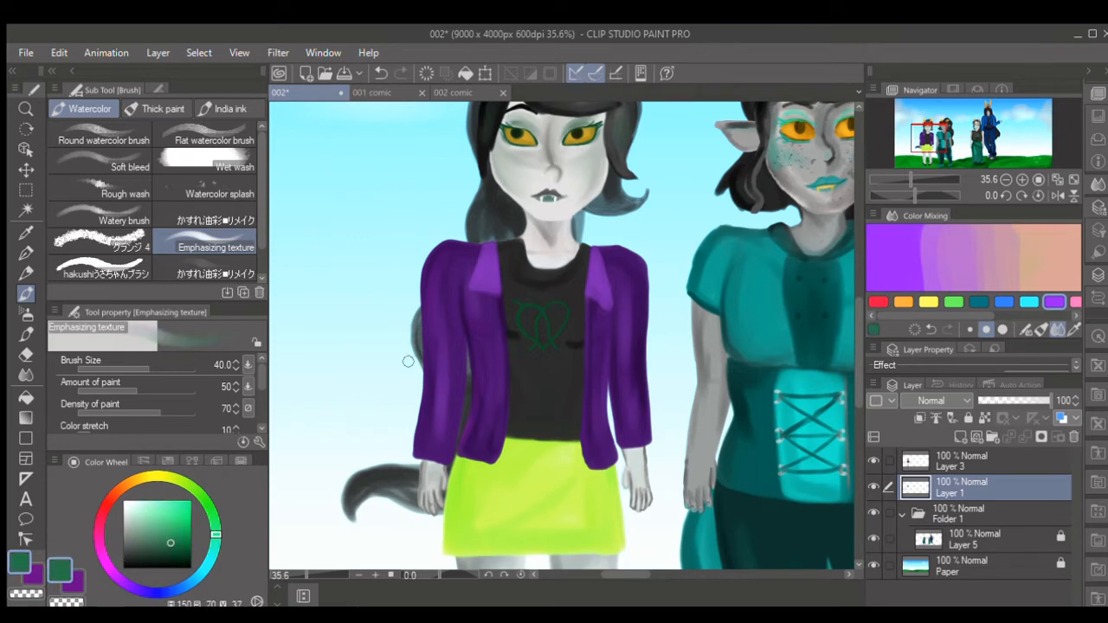
pyautogui.click(159, 52)
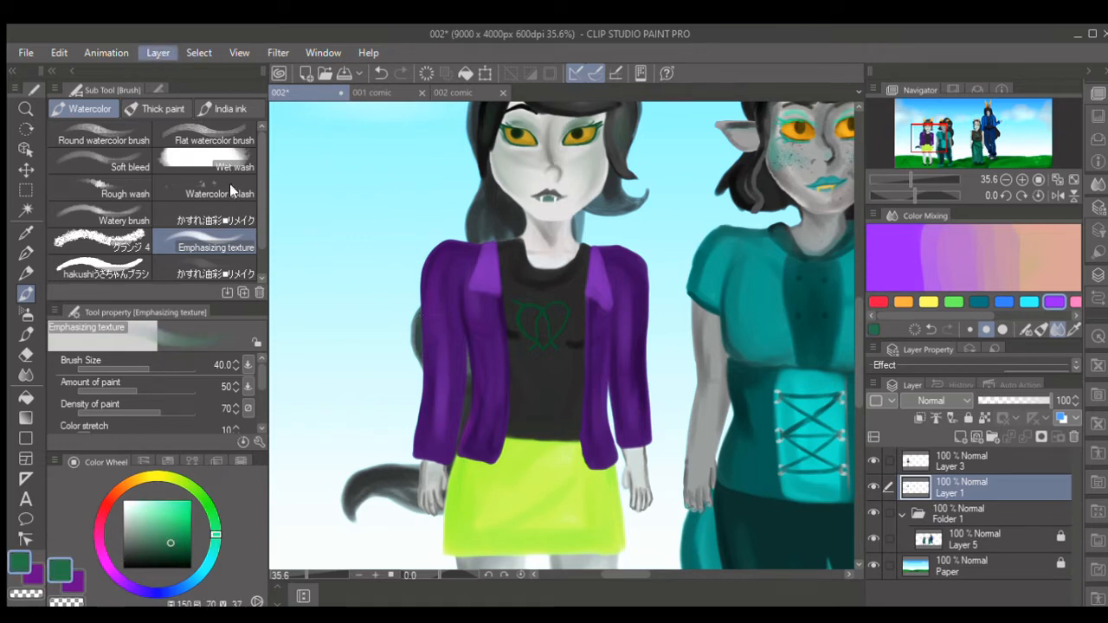
pyautogui.click(229, 185)
pyautogui.click(1022, 434)
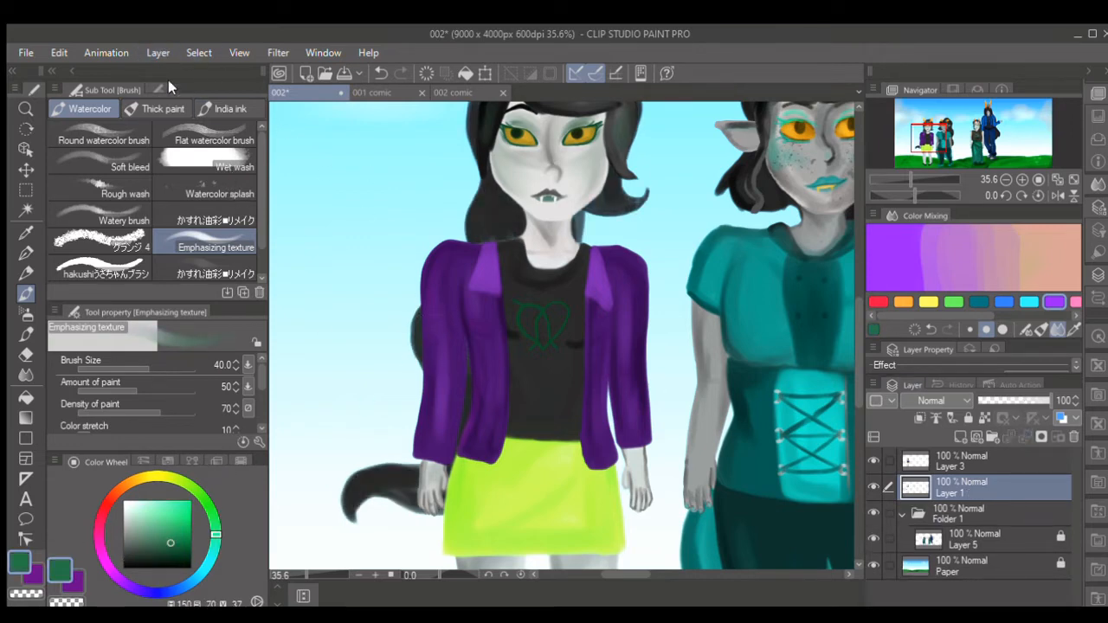
pyautogui.click(216, 181)
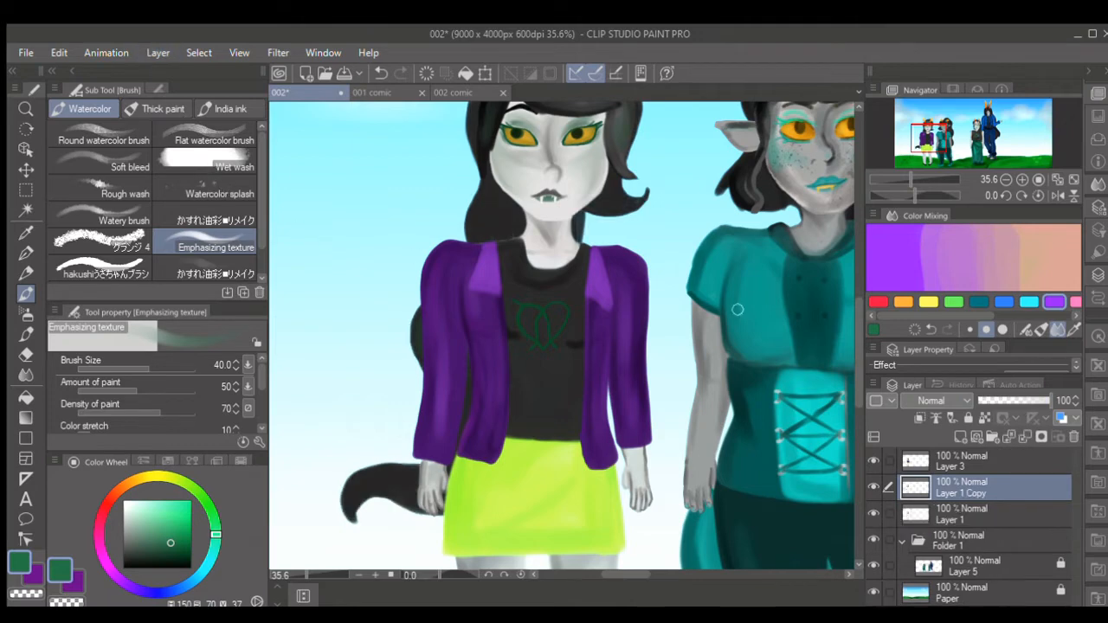
pyautogui.click(1018, 434)
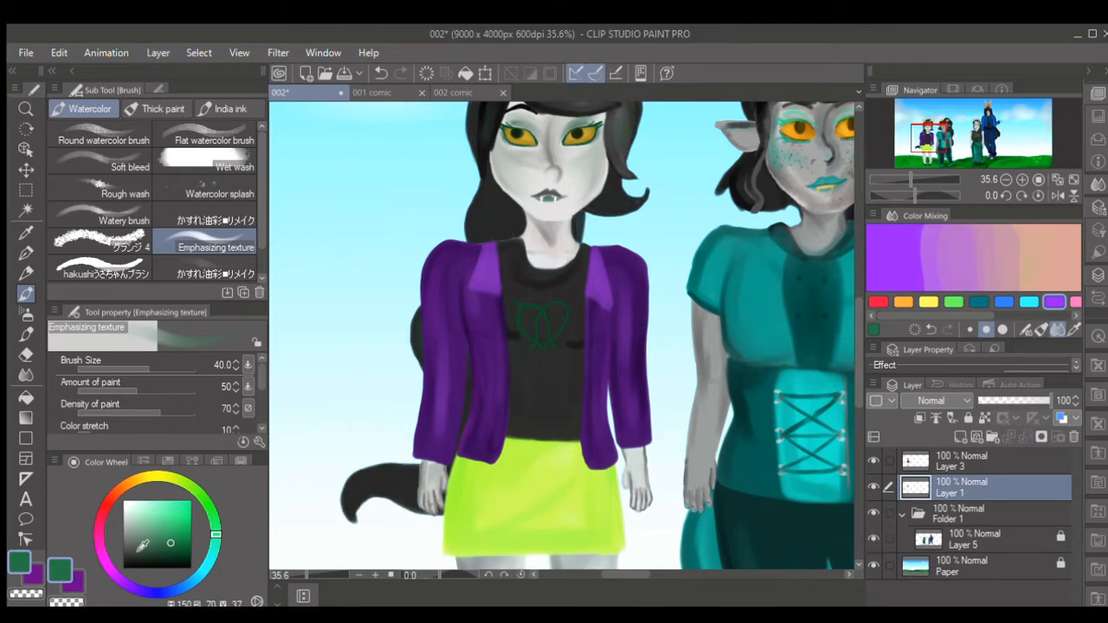
# - Brush soft grey-green highlights onto the back hair beside the neck on Layer 1 at size 40 to 70
pyautogui.click(163, 531)
pyautogui.press(']')
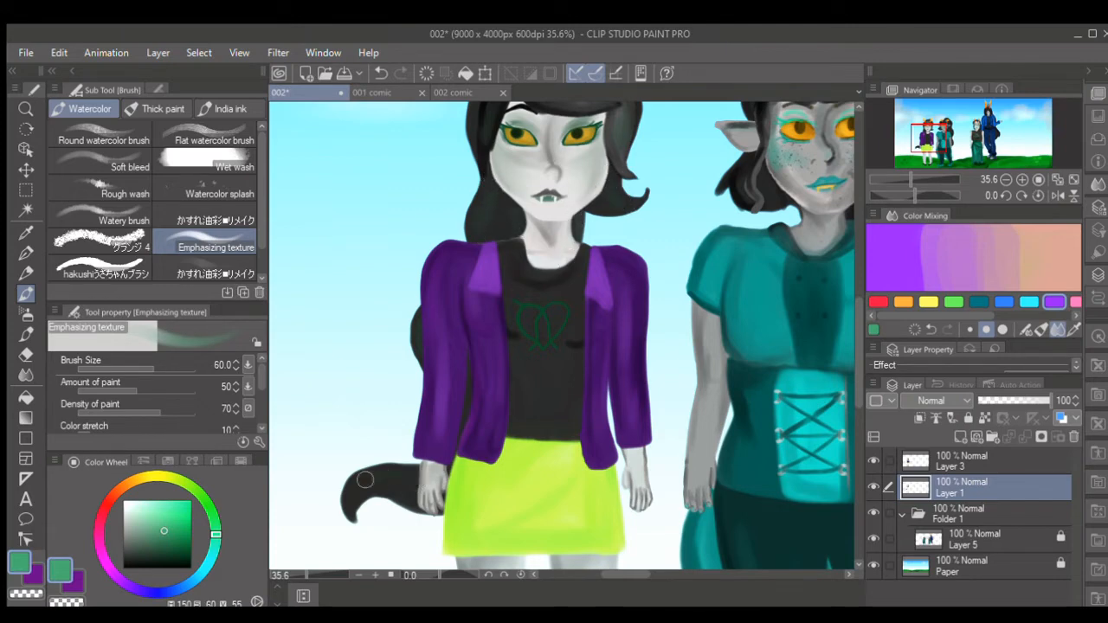
pyautogui.press(']')
pyautogui.scroll(3, 832, 364)
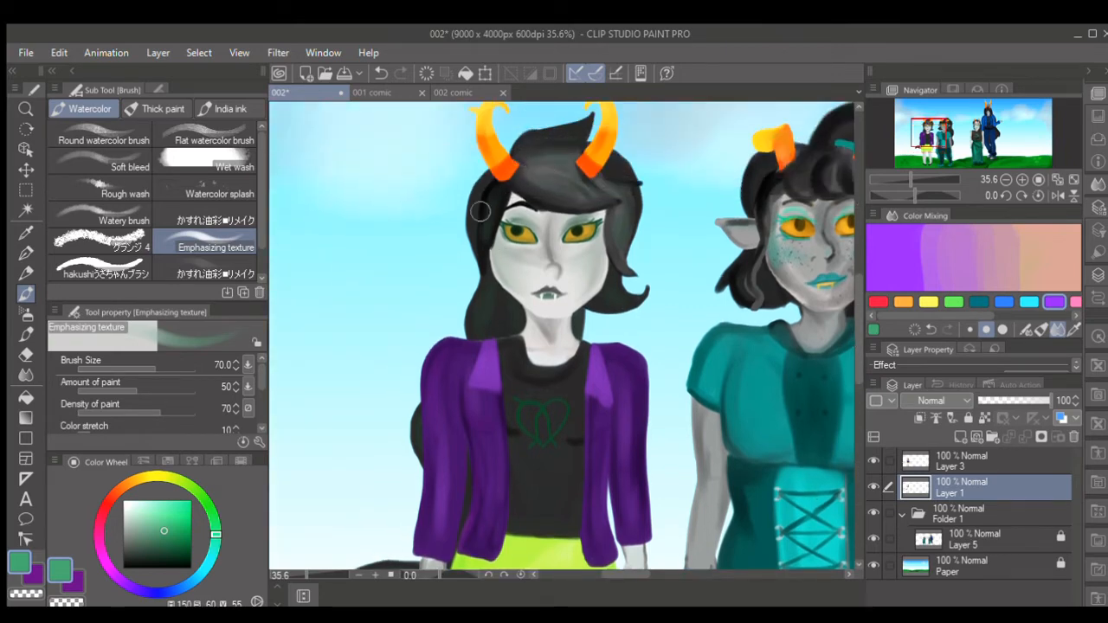
pyautogui.keyDown('alt'); pyautogui.click(503, 325); pyautogui.keyUp('alt')
pyautogui.press('[')
pyautogui.press('[')
pyautogui.press('[')
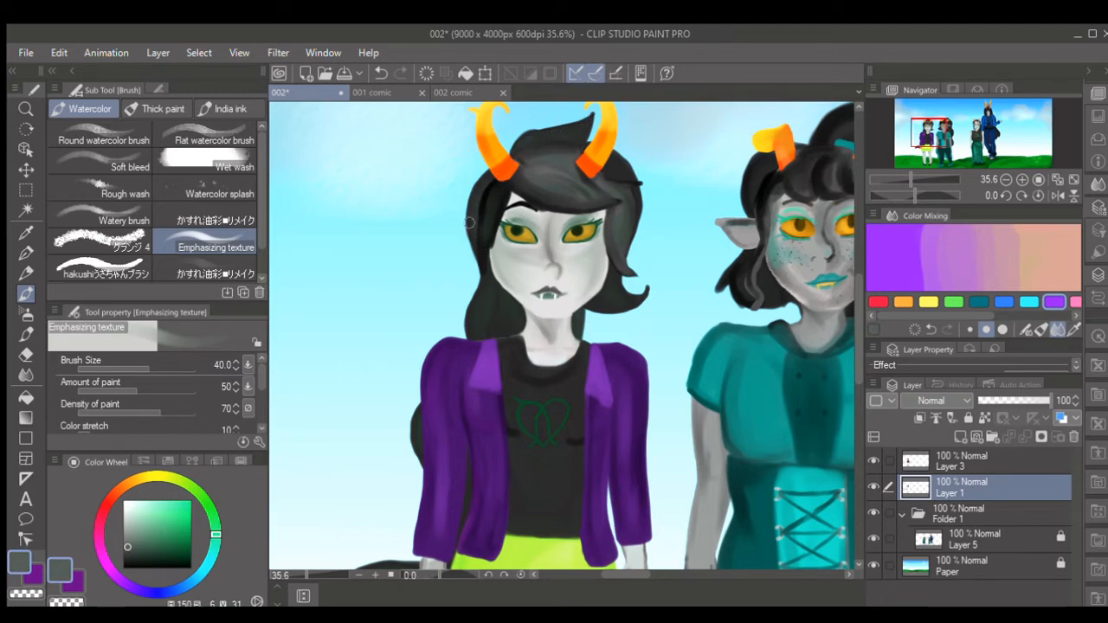
pyautogui.press('[')
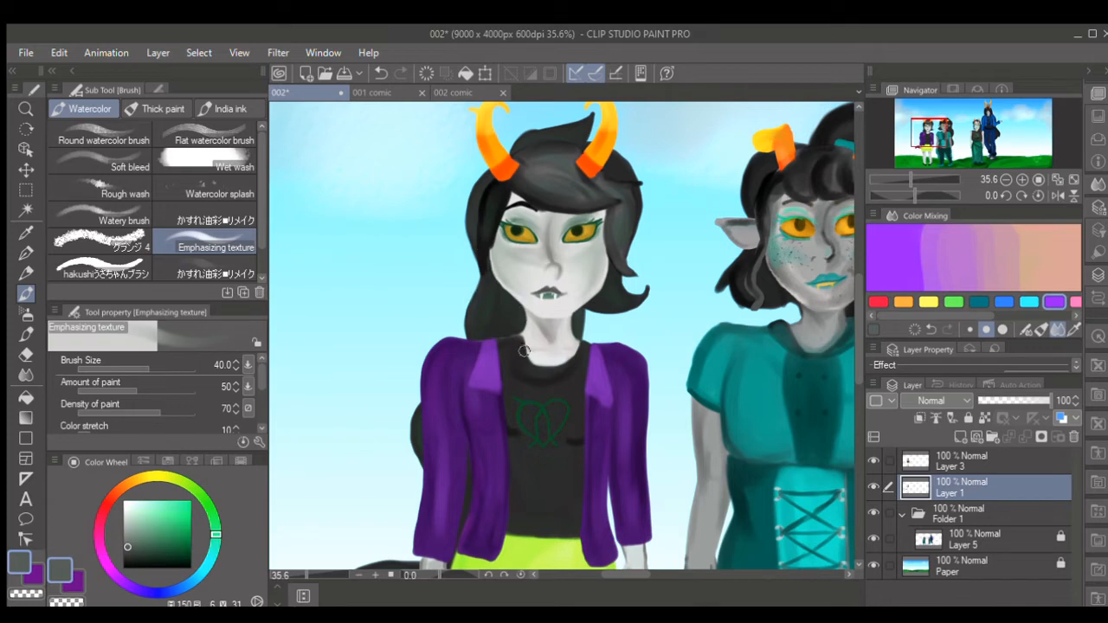
pyautogui.moveTo(586, 309); pyautogui.dragTo(578, 345)
# - Shade the back hair on the character's right side in black at brush size 25 to 30
pyautogui.keyDown('alt'); pyautogui.click(481, 319); pyautogui.keyUp('alt')
pyautogui.press('[')
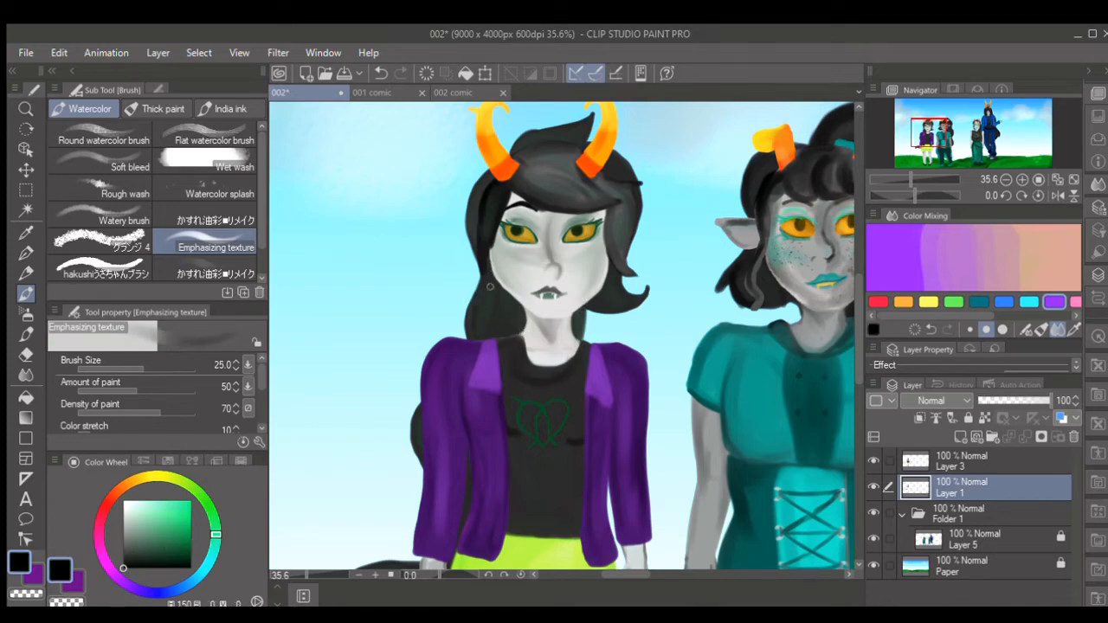
pyautogui.press(']')
pyautogui.press(']')
# - Darken and thicken the curled hair tip behind the right hand in black at brush size 25 to 30, undoing one stroke
pyautogui.scroll(-3, 847, 327)
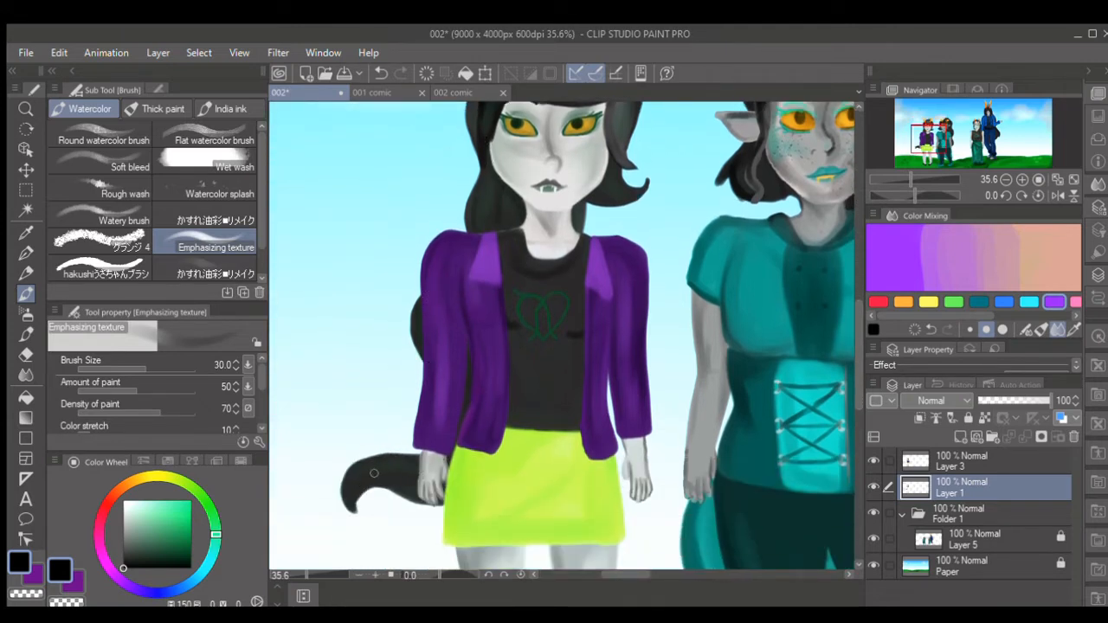
pyautogui.moveTo(444, 475)
pyautogui.mouseDown()
pyautogui.moveTo(430, 502)
pyautogui.moveTo(373, 493)
pyautogui.moveTo(357, 510)
pyautogui.moveTo(343, 496)
pyautogui.moveTo(355, 521)
pyautogui.moveTo(349, 506)
pyautogui.moveTo(362, 501)
pyautogui.moveTo(426, 499)
pyautogui.mouseUp()
pyautogui.press('[')
pyautogui.hotkey('ctrl', 'z')
pyautogui.press('[')
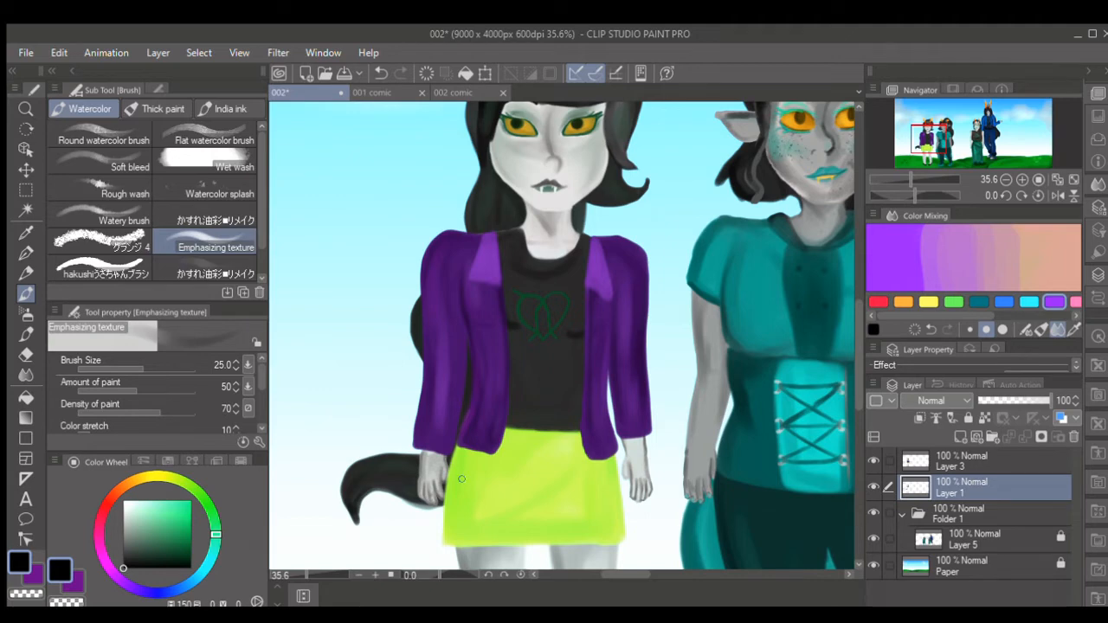
# - Reinforce the outer edge of the hair below the character's right horn in black at brush size 30 to 50
pyautogui.moveTo(857, 335); pyautogui.dragTo(856, 312)
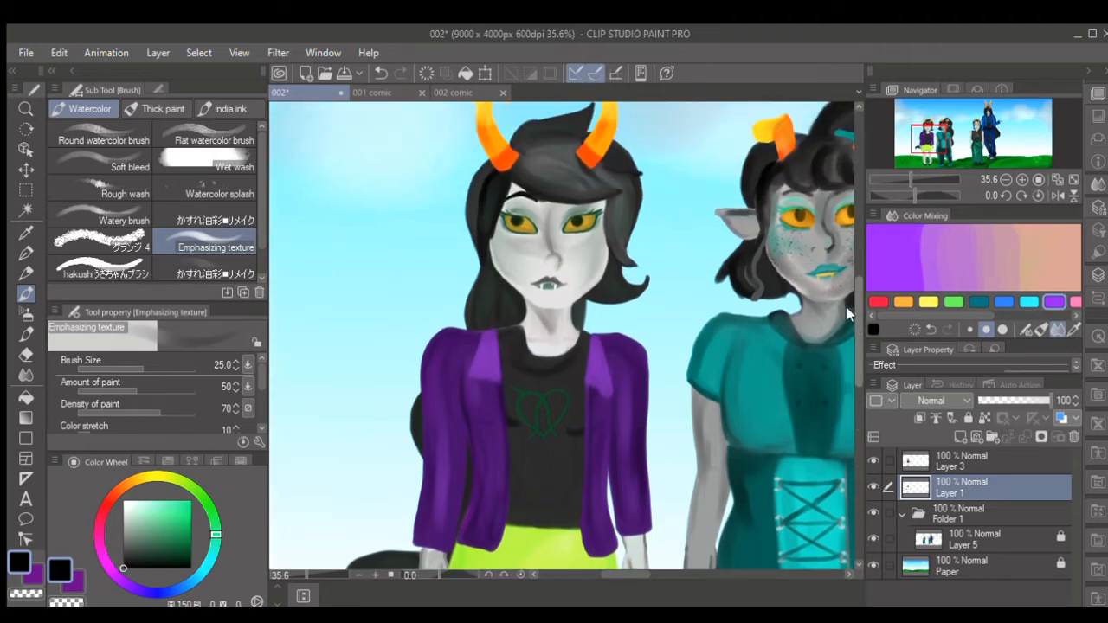
pyautogui.press(']')
pyautogui.press(']')
pyautogui.press(']')
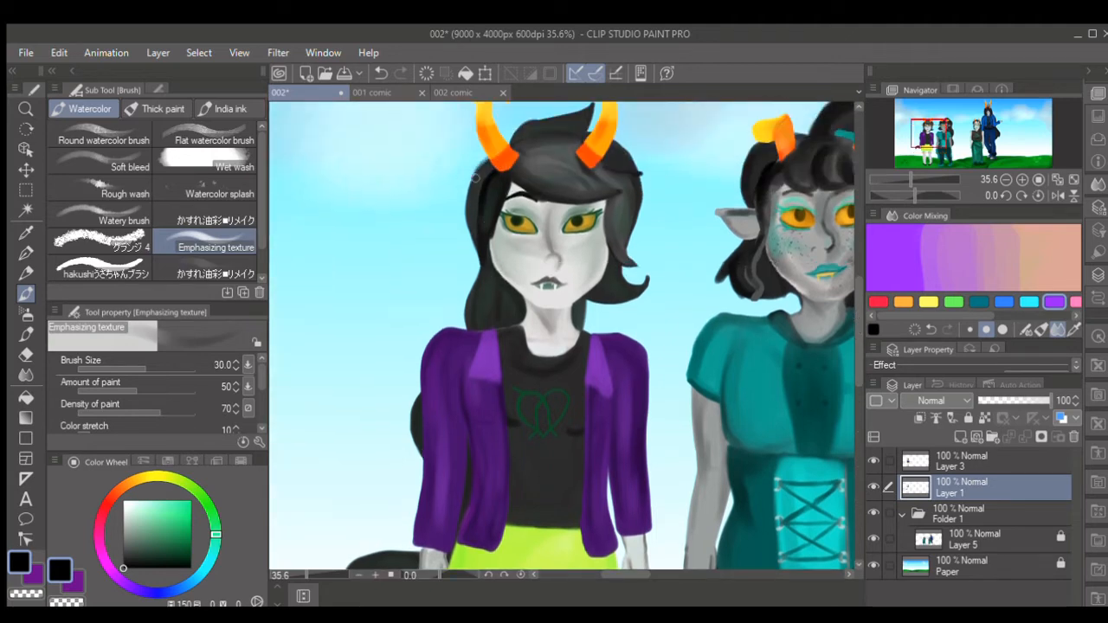
pyautogui.press('[')
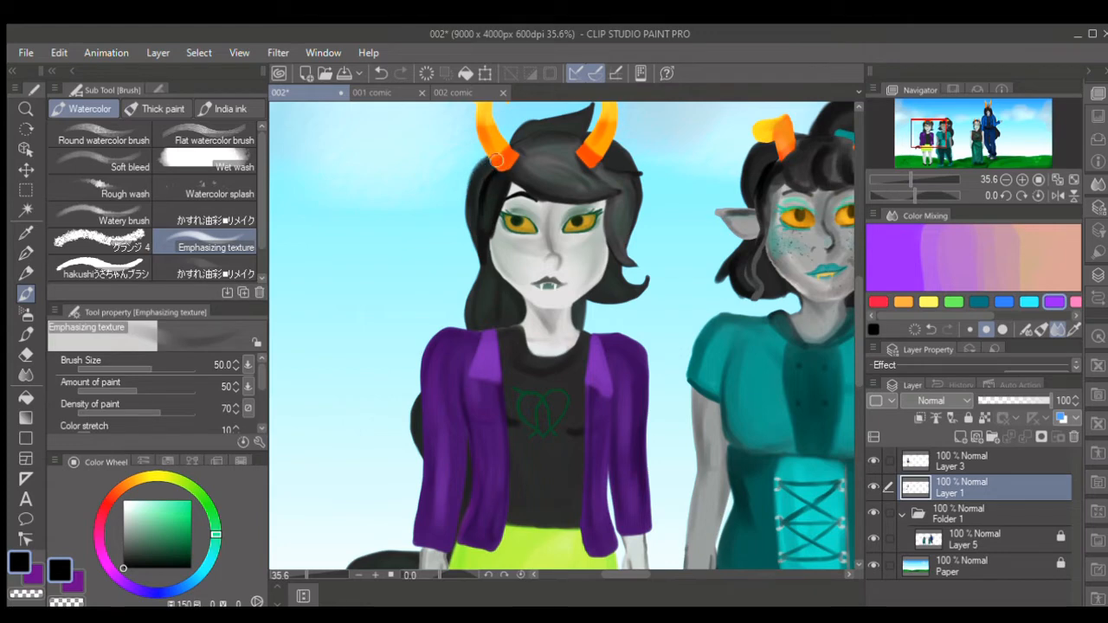
pyautogui.press('[')
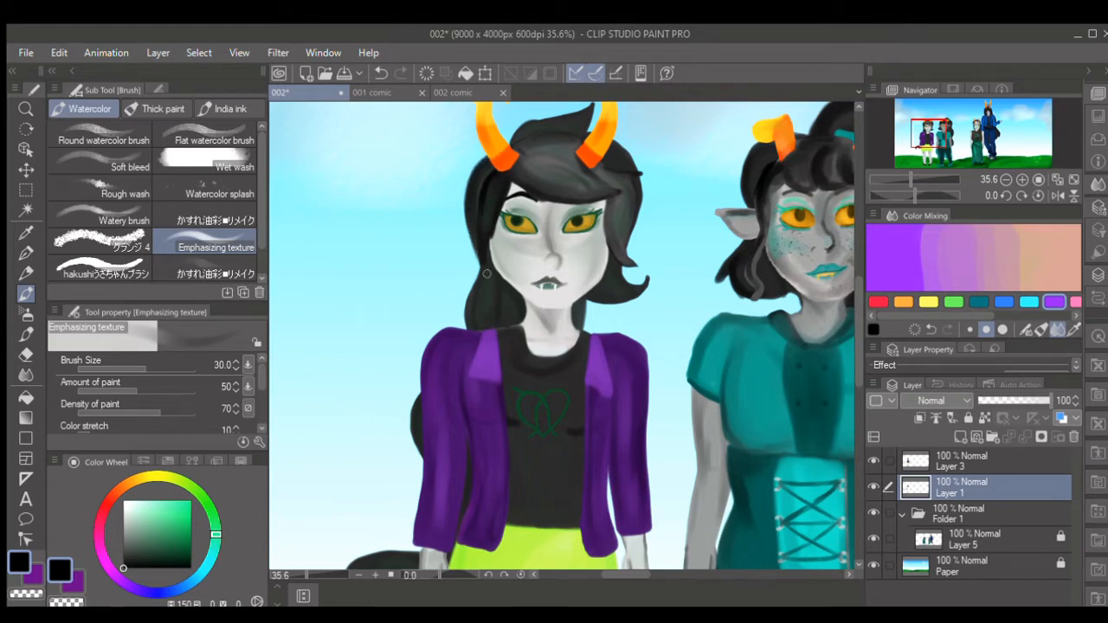
# - Paint long black strokes down the back hair on both sides of the neck to the shoulders
pyautogui.moveTo(480, 286); pyautogui.dragTo(469, 343)
pyautogui.moveTo(485, 282); pyautogui.dragTo(472, 344)
pyautogui.moveTo(488, 277); pyautogui.dragTo(471, 341)
pyautogui.press('[')
pyautogui.press('[')
pyautogui.moveTo(587, 296); pyautogui.dragTo(581, 351)
pyautogui.moveTo(589, 295); pyautogui.dragTo(584, 336)
# - Smooth the shading of the hair tuft and crown between the horns with grey and near-black at brush size 20 to 40
pyautogui.click(115, 540)
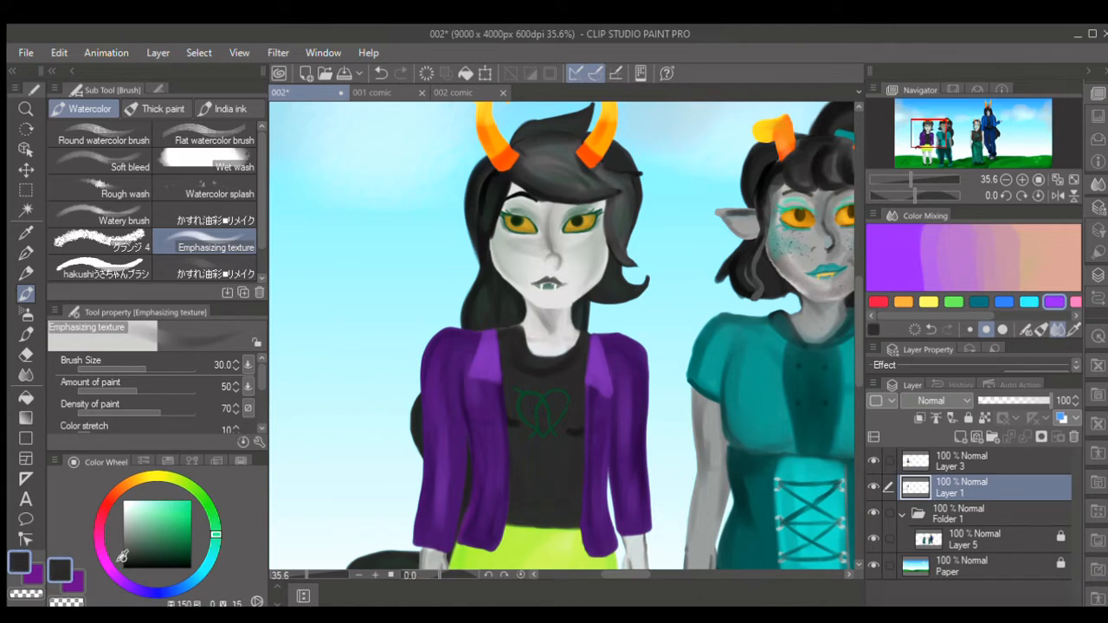
pyautogui.scroll(2, 705, 262)
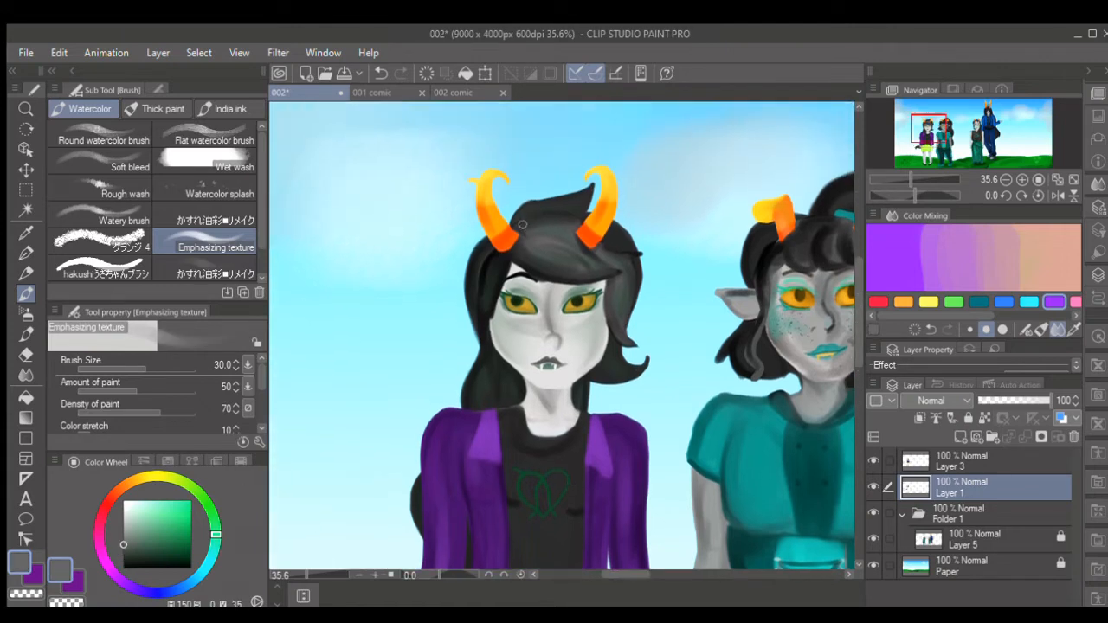
pyautogui.press(']')
pyautogui.click(125, 564)
pyautogui.press('[')
pyautogui.press('[')
pyautogui.press('[')
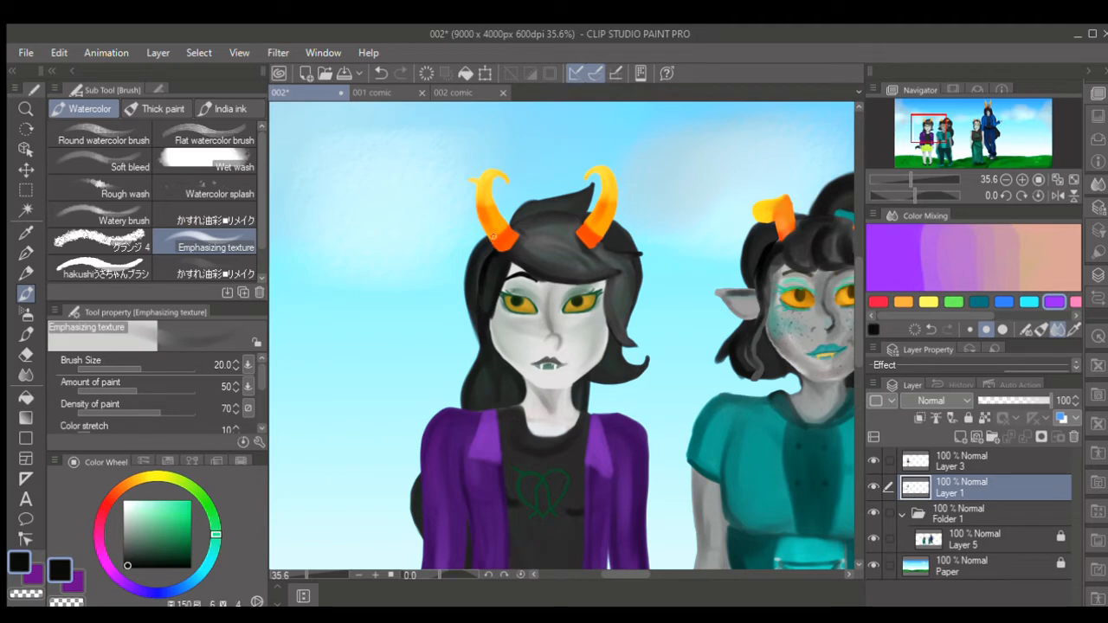
pyautogui.press(']')
pyautogui.press(']')
# - Check the back hair by hiding and showing Layer 1, and merge Layer 3 down into it
pyautogui.click(874, 488)
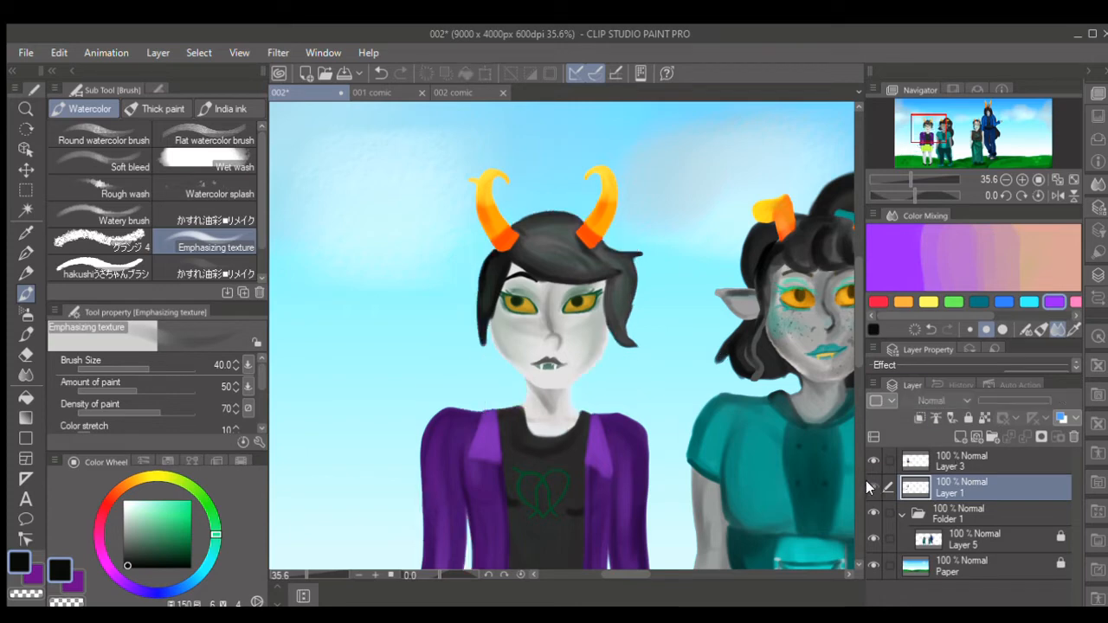
pyautogui.click(874, 488)
pyautogui.scroll(-5, 846, 381)
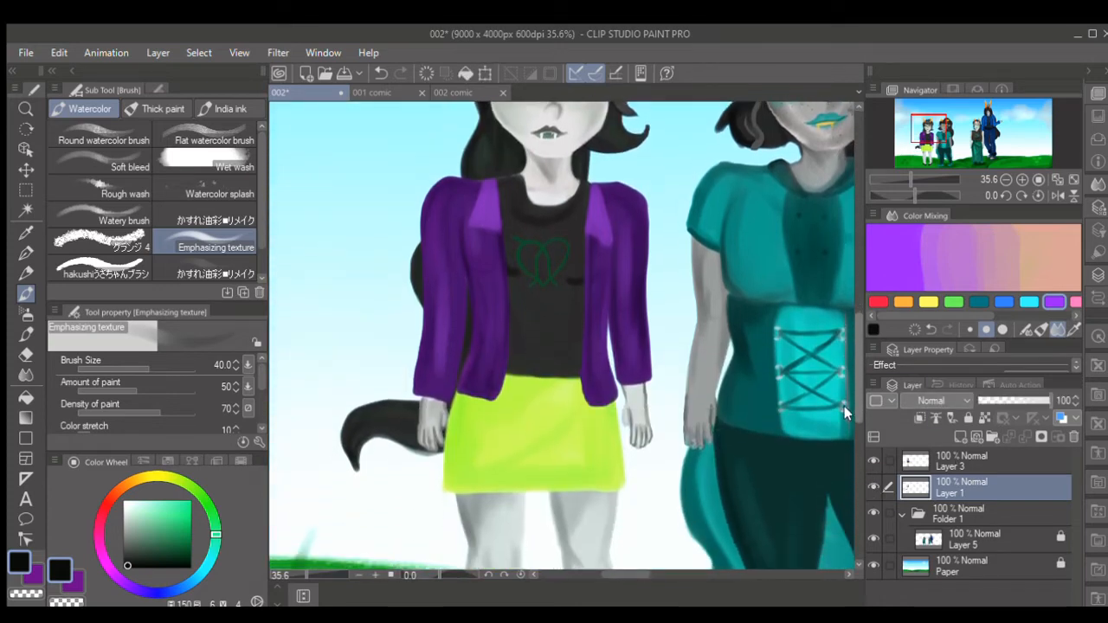
pyautogui.click(966, 455)
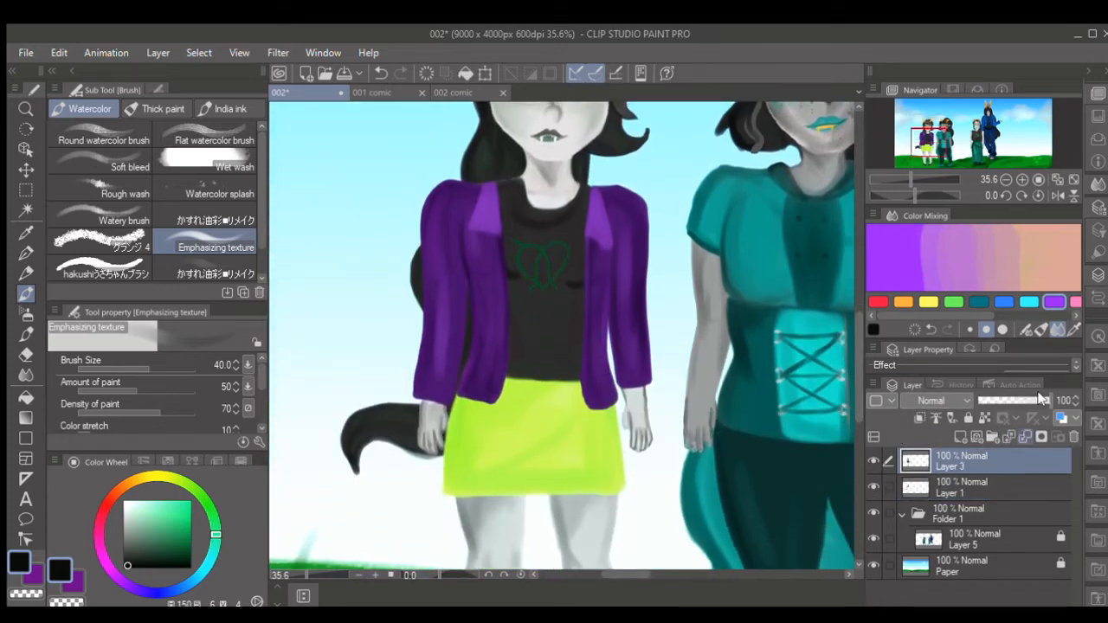
pyautogui.click(1026, 437)
# - Add a black shading stroke to the curled hair tip behind the right hand at brush size 25
pyautogui.click(125, 569)
pyautogui.press('[')
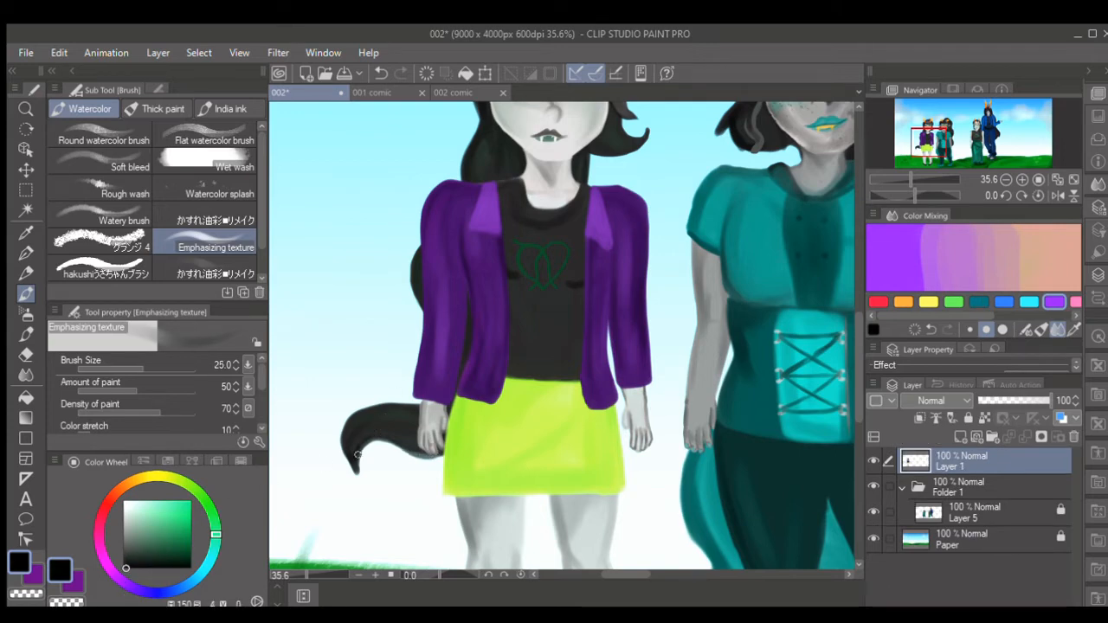
pyautogui.moveTo(357, 453); pyautogui.dragTo(378, 433)
# - Zoom out to 10.9% to view the whole group and compare it with Layer 1 hidden and shown
pyautogui.moveTo(857, 387); pyautogui.dragTo(861, 350)
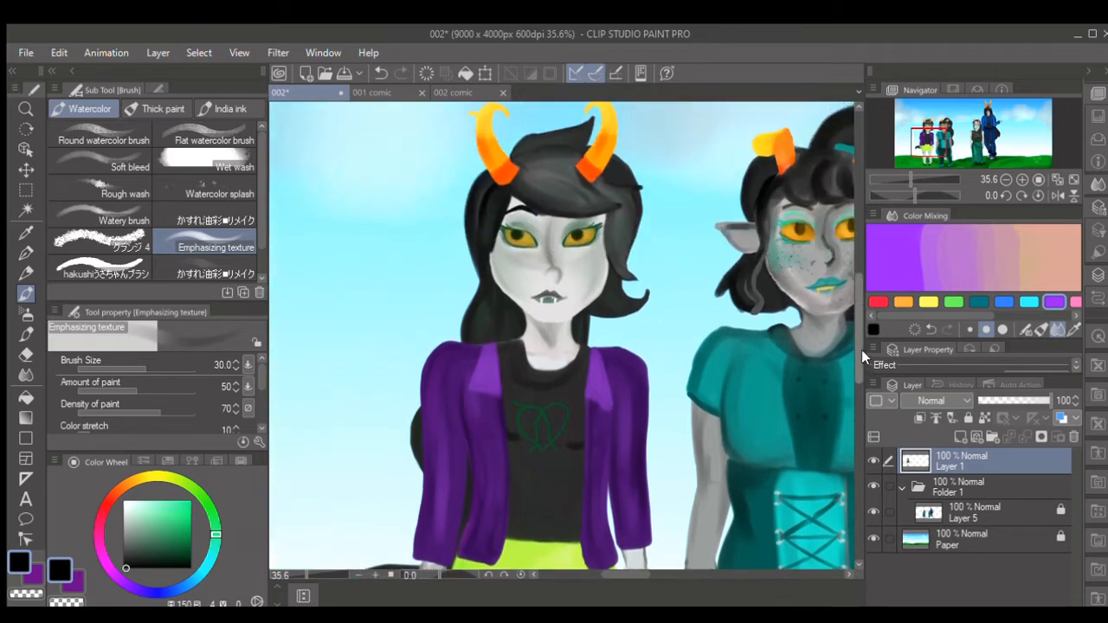
pyautogui.moveTo(315, 573); pyautogui.dragTo(295, 572)
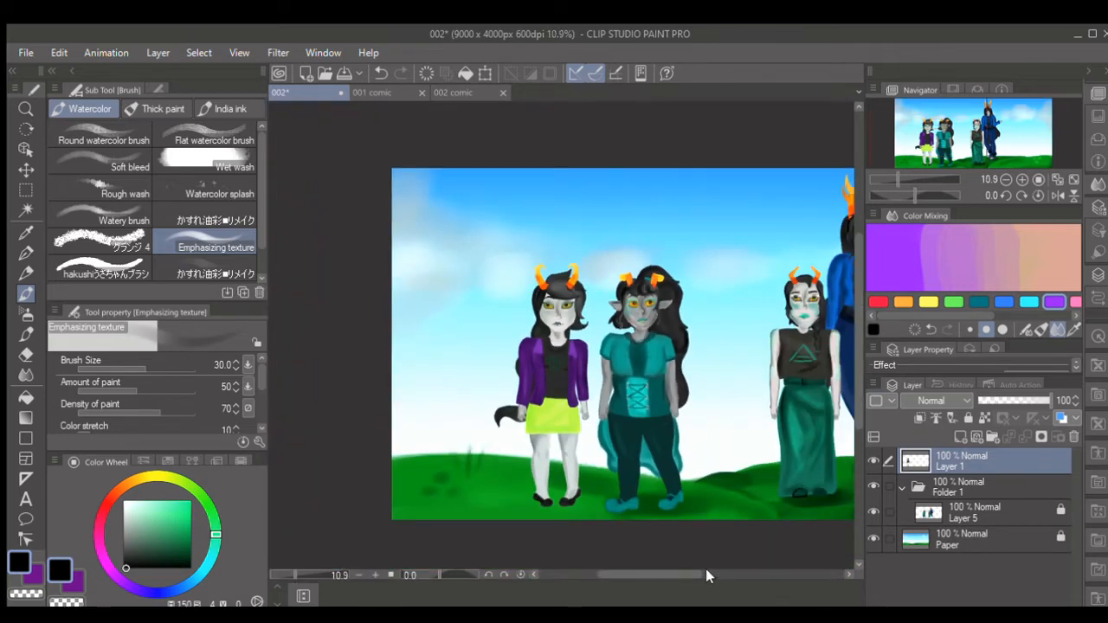
pyautogui.click(706, 572)
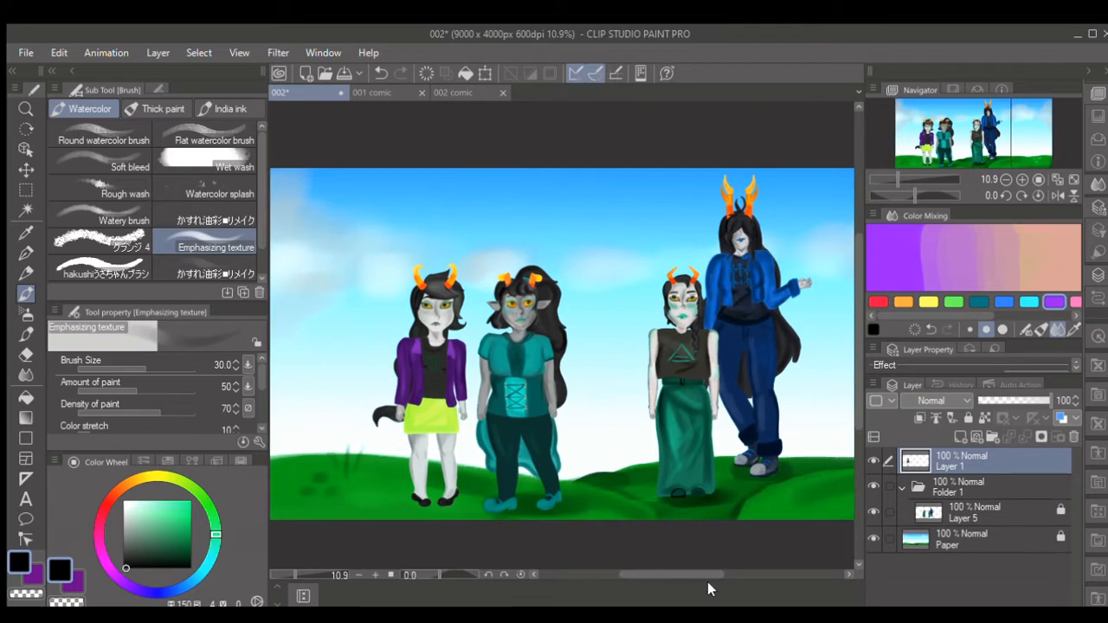
pyautogui.click(873, 460)
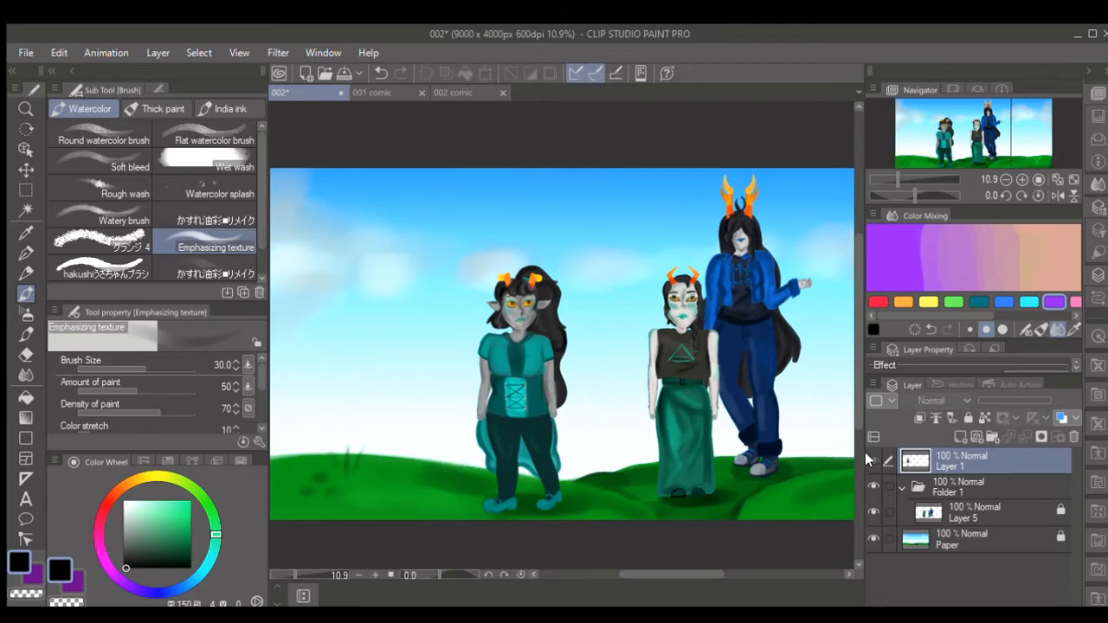
pyautogui.click(874, 460)
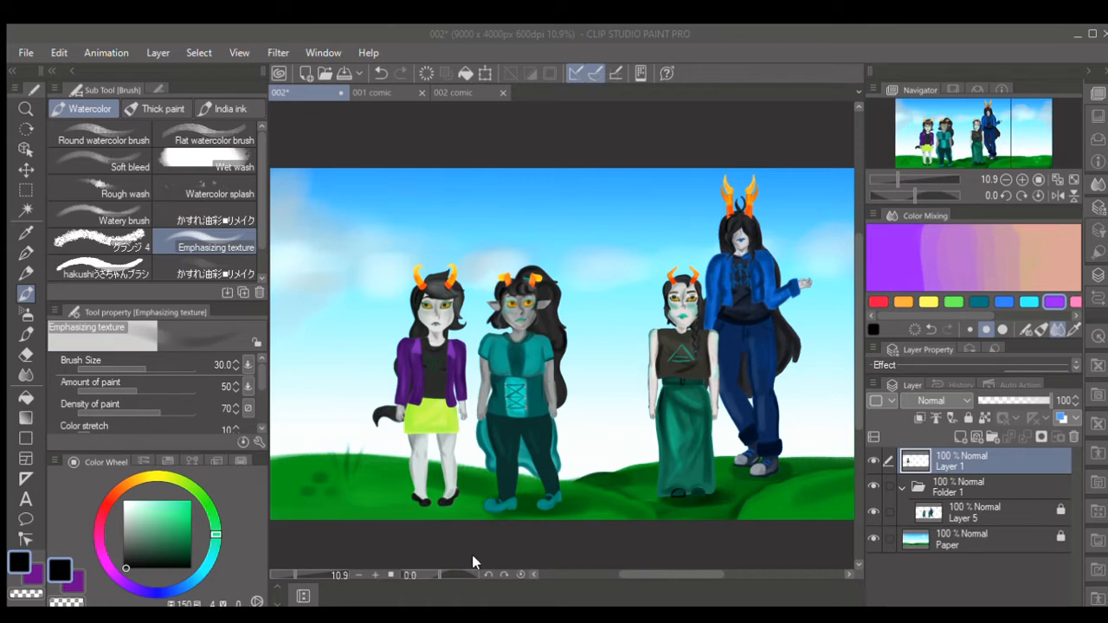
# - Copy the head and upper body of the purple-jacketed character from Layer 1 with a rectangular selection, and deselect
pyautogui.click(26, 190)
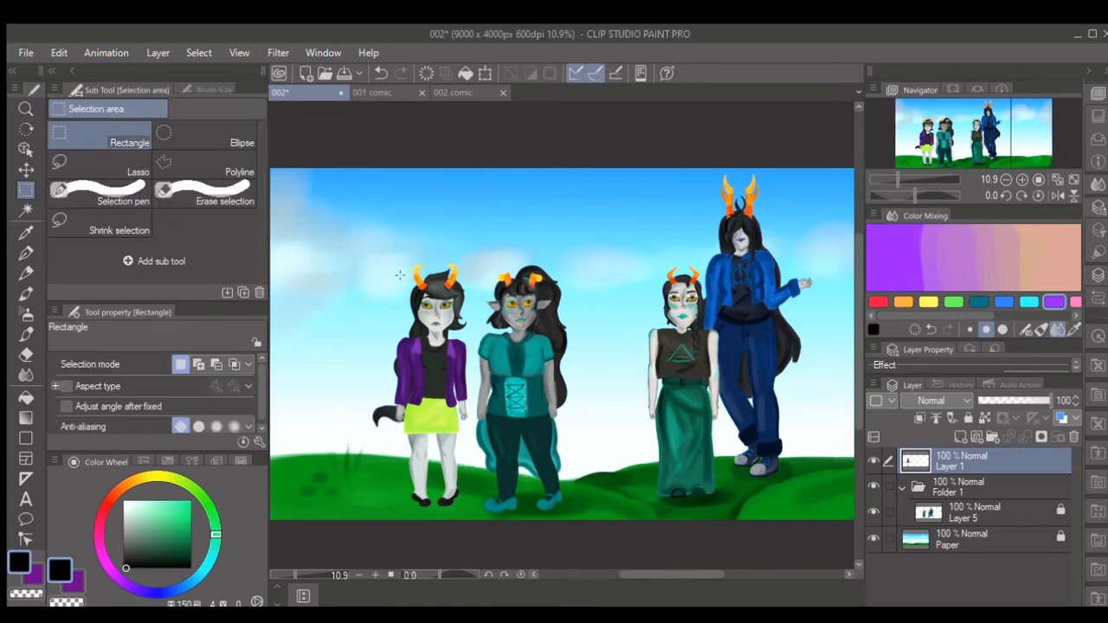
pyautogui.moveTo(375, 238); pyautogui.dragTo(487, 377)
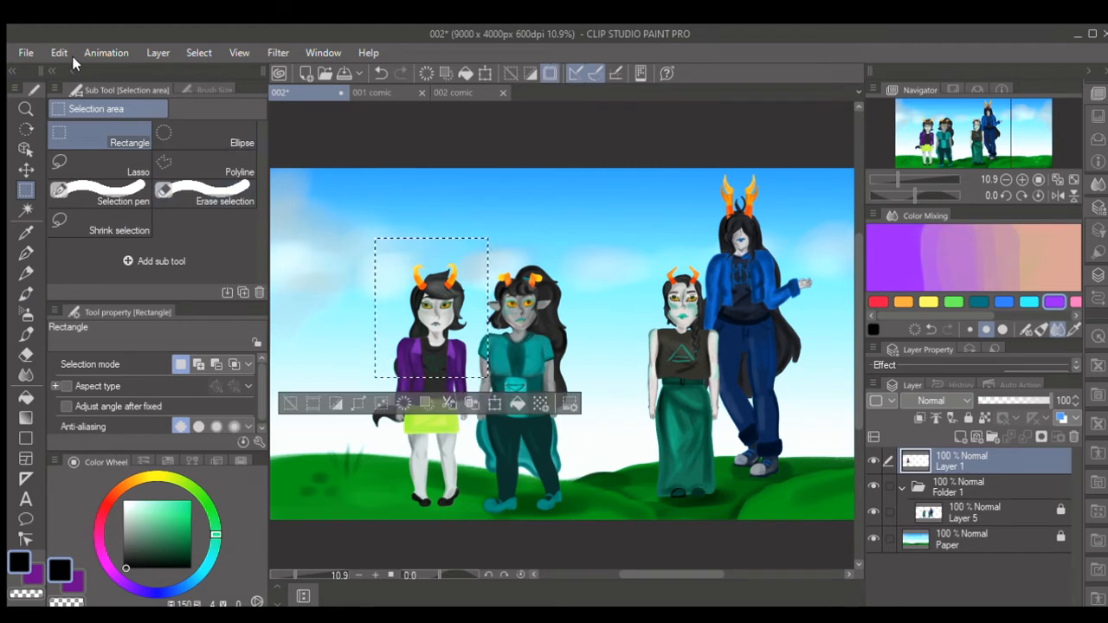
pyautogui.hotkey('ctrl', 'd')
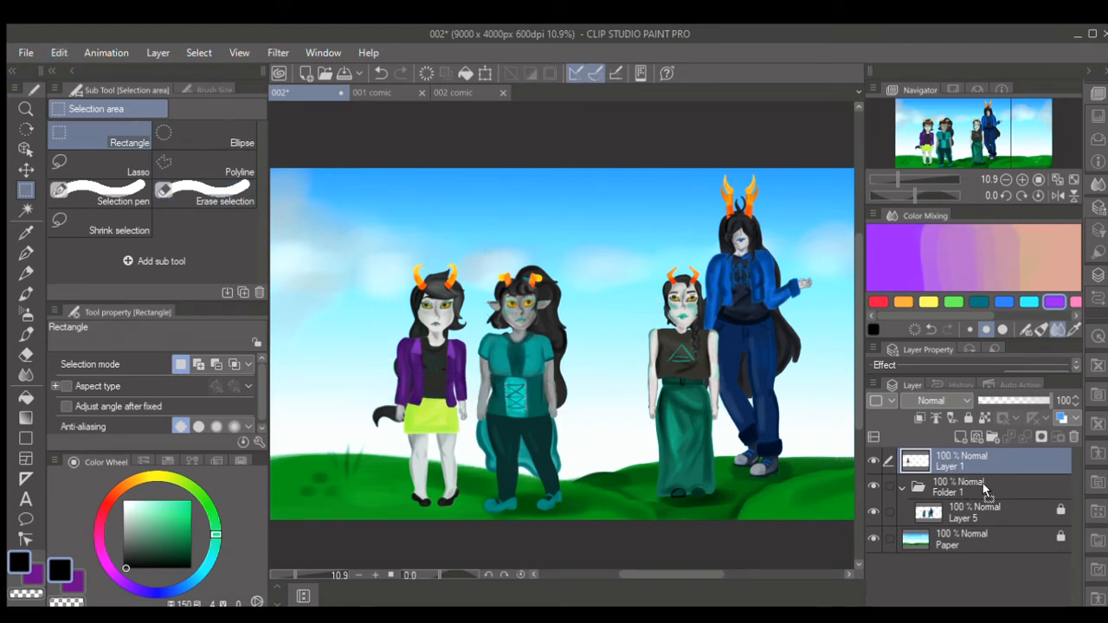
# - Move Layer 1 into Folder 1, merge it down into Layer 5, and lock the merged layer
pyautogui.moveTo(983, 483); pyautogui.dragTo(986, 500)
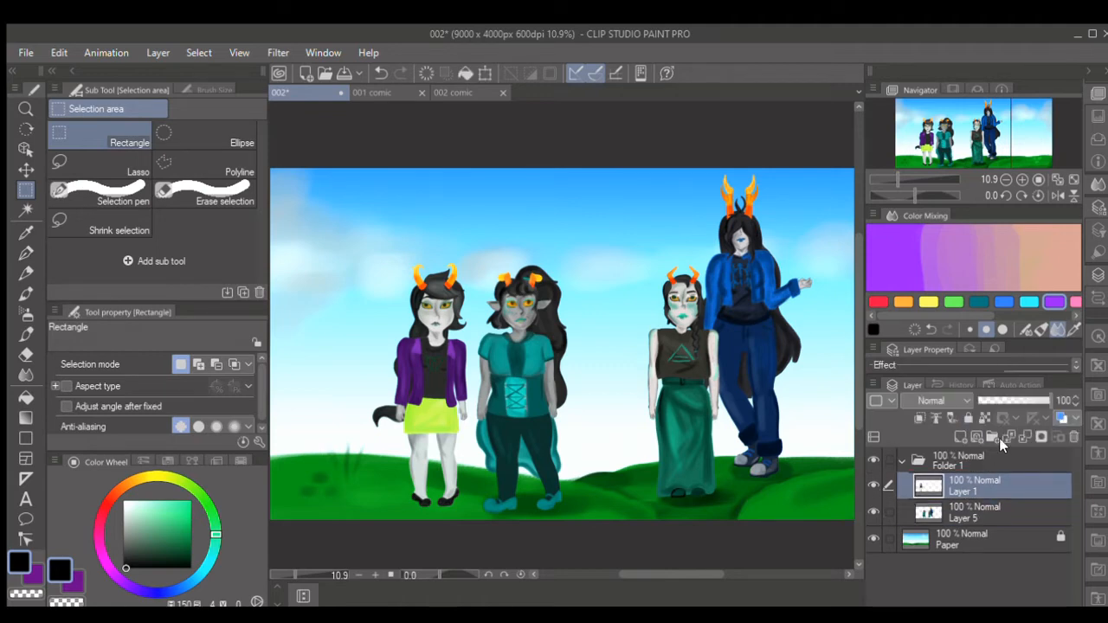
pyautogui.click(967, 444)
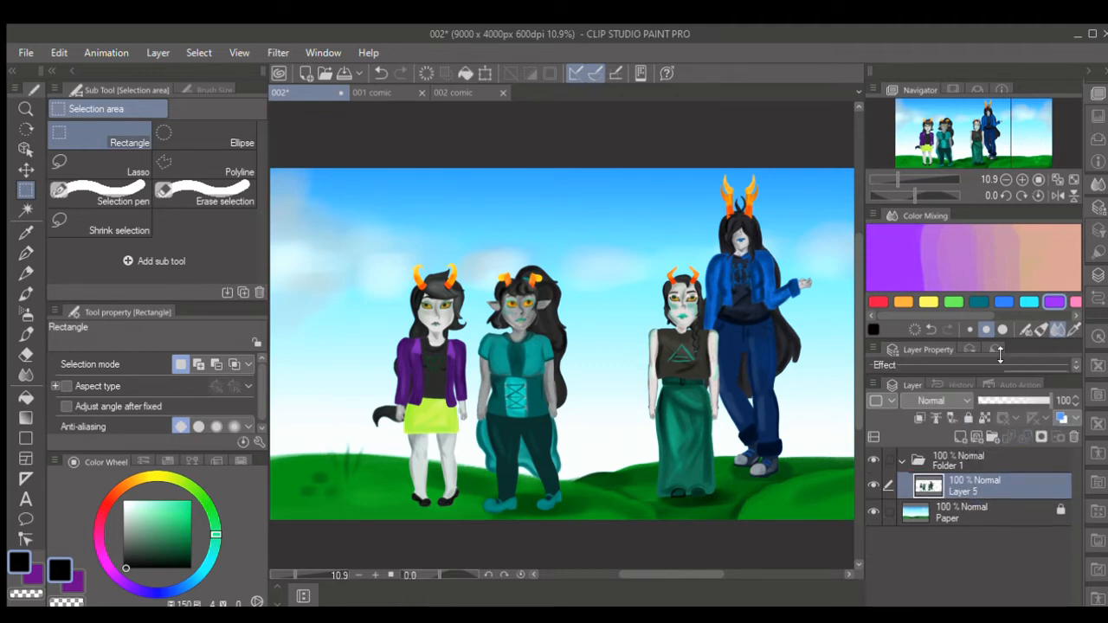
pyautogui.click(968, 418)
# - Open the icon template 000.png and paste the copied portrait into it
pyautogui.click(32, 55)
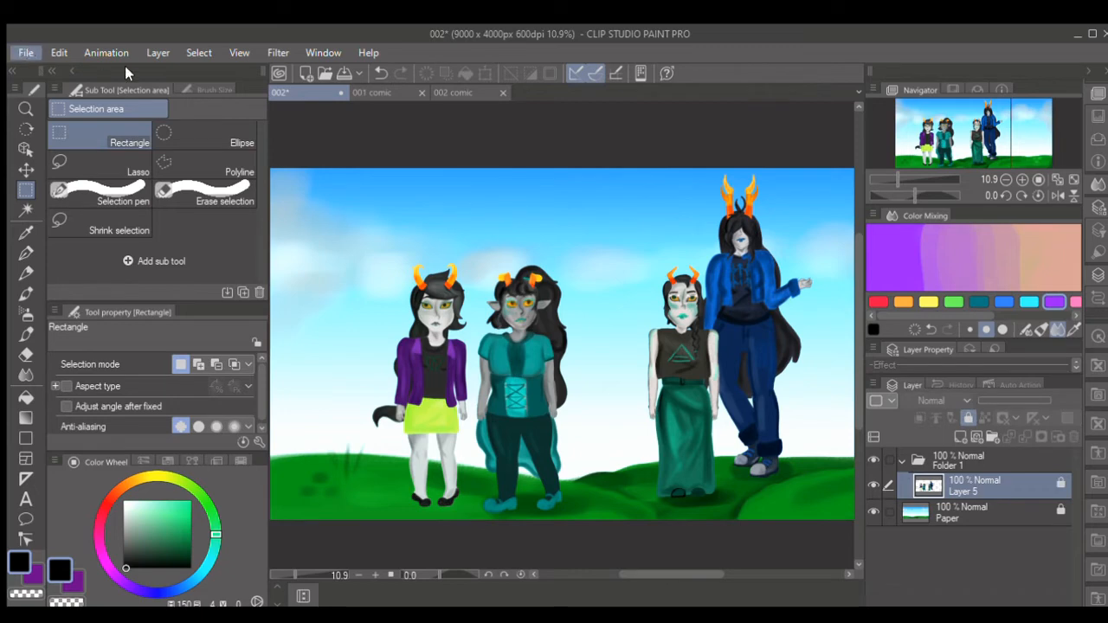
pyautogui.click(148, 92)
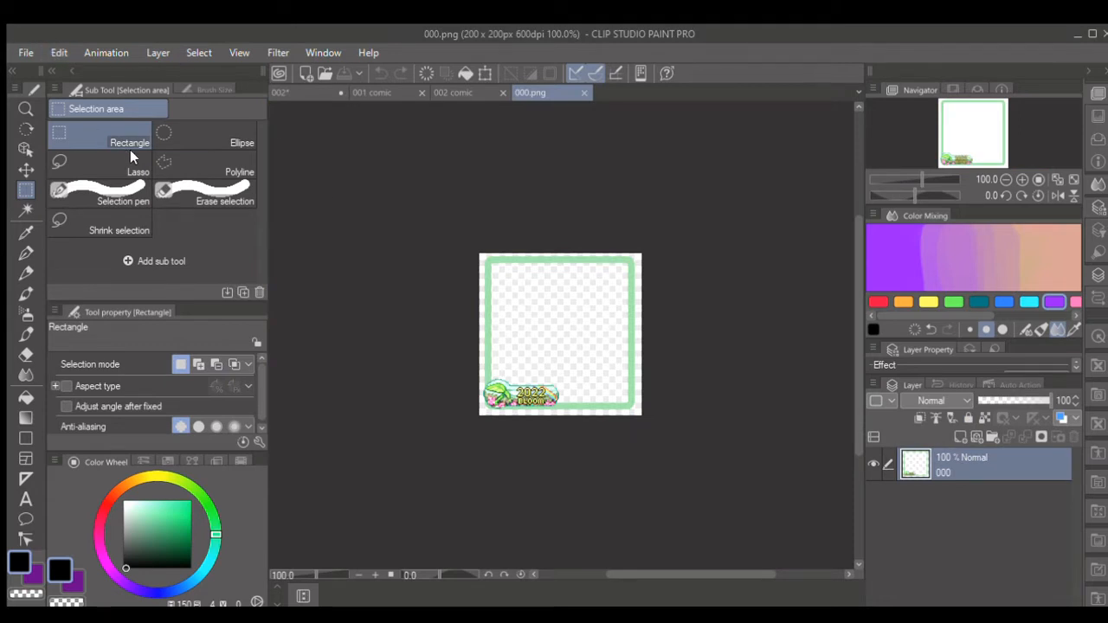
pyautogui.hotkey('ctrl', 'v')
# - Scale down the pasted portrait and position it so the face and horn bases fill the icon frame
pyautogui.hotkey('ctrl', '-')
pyautogui.hotkey('ctrl', '-')
pyautogui.click(484, 75)
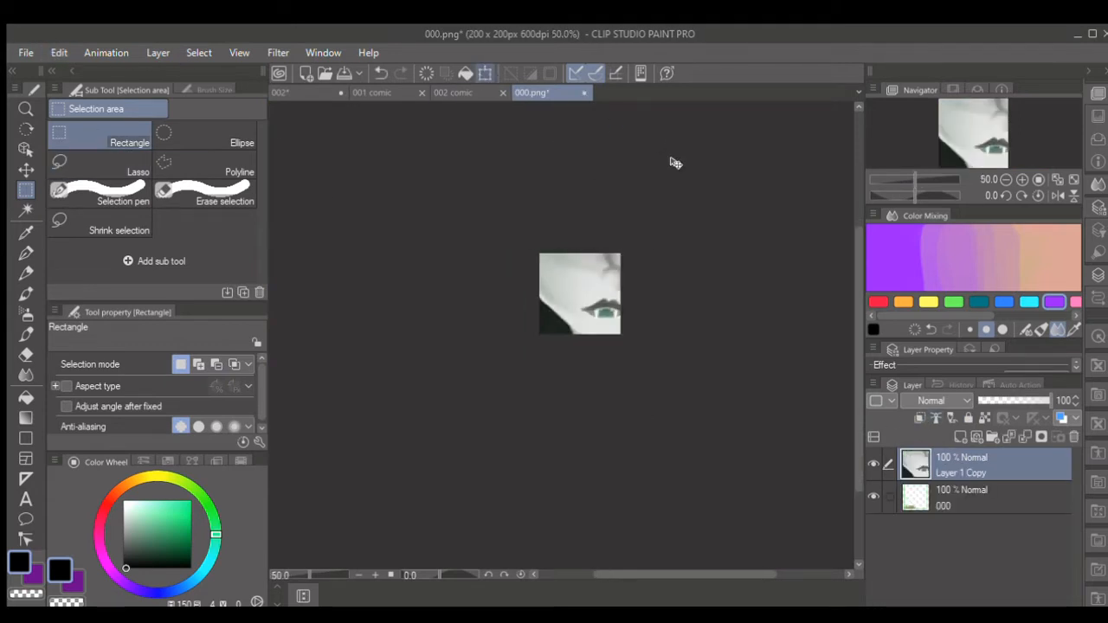
pyautogui.hotkey('ctrl', '-')
pyautogui.moveTo(708, 108); pyautogui.dragTo(575, 313)
pyautogui.moveTo(559, 343); pyautogui.dragTo(621, 275)
pyautogui.scroll(1, 621, 275)
pyautogui.moveTo(645, 228); pyautogui.dragTo(607, 254)
pyautogui.scroll(1, 607, 254)
pyautogui.scroll(1, 611, 260)
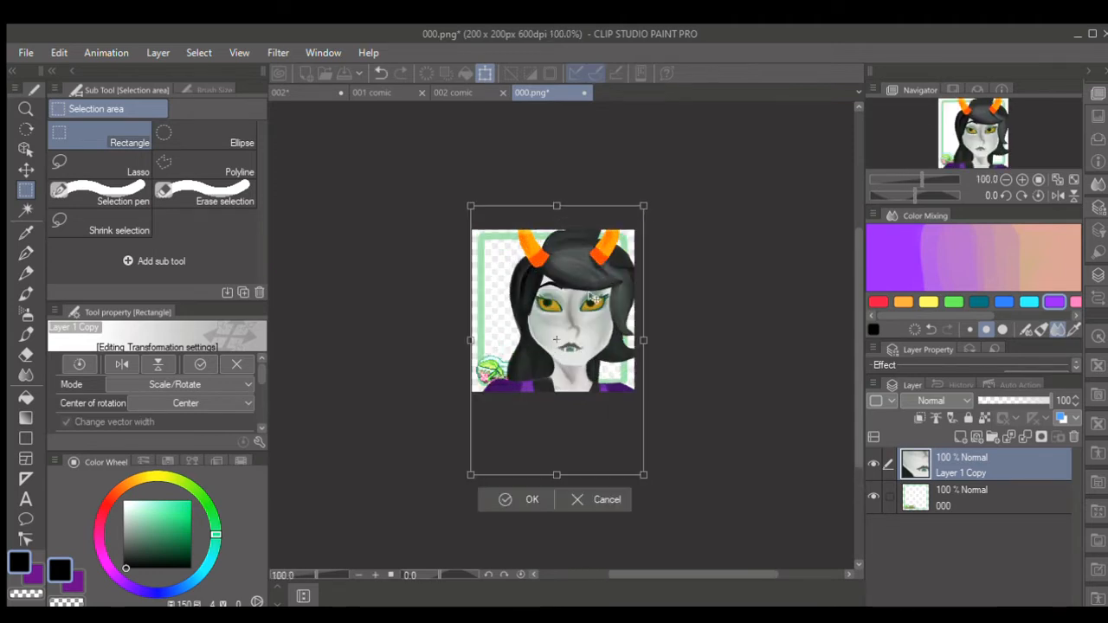
pyautogui.click(533, 500)
pyautogui.scroll(1, 598, 340)
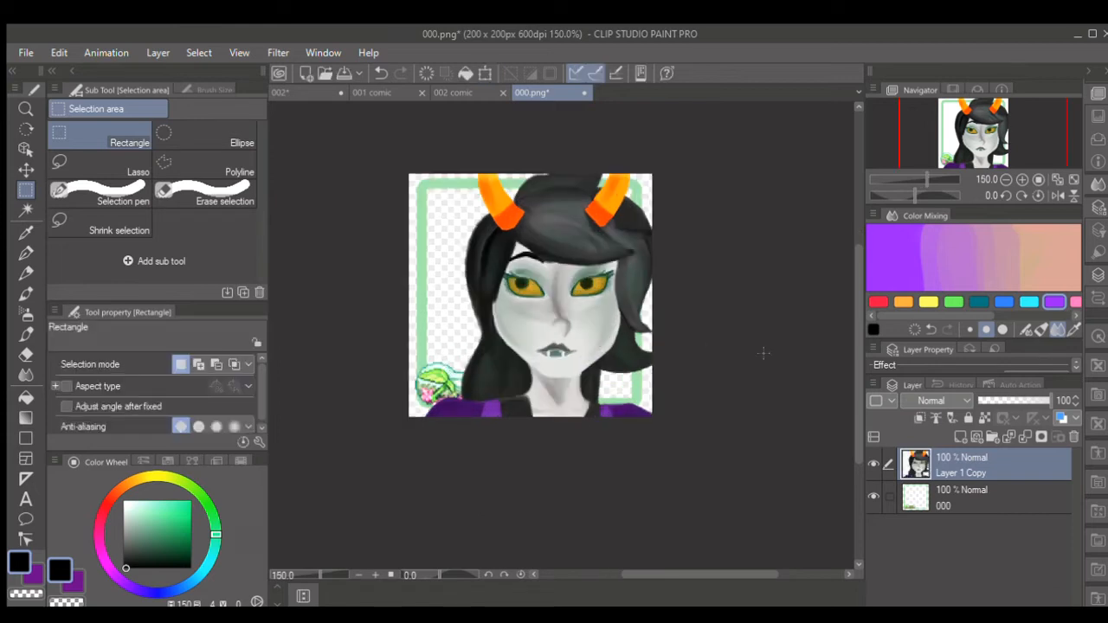
# - Duplicate the portrait layer, place one copy beneath the 000 frame layer, and select the frame's opaque area
pyautogui.click(161, 57)
pyautogui.click(230, 181)
pyautogui.moveTo(996, 462); pyautogui.dragTo(980, 542)
pyautogui.click(974, 490)
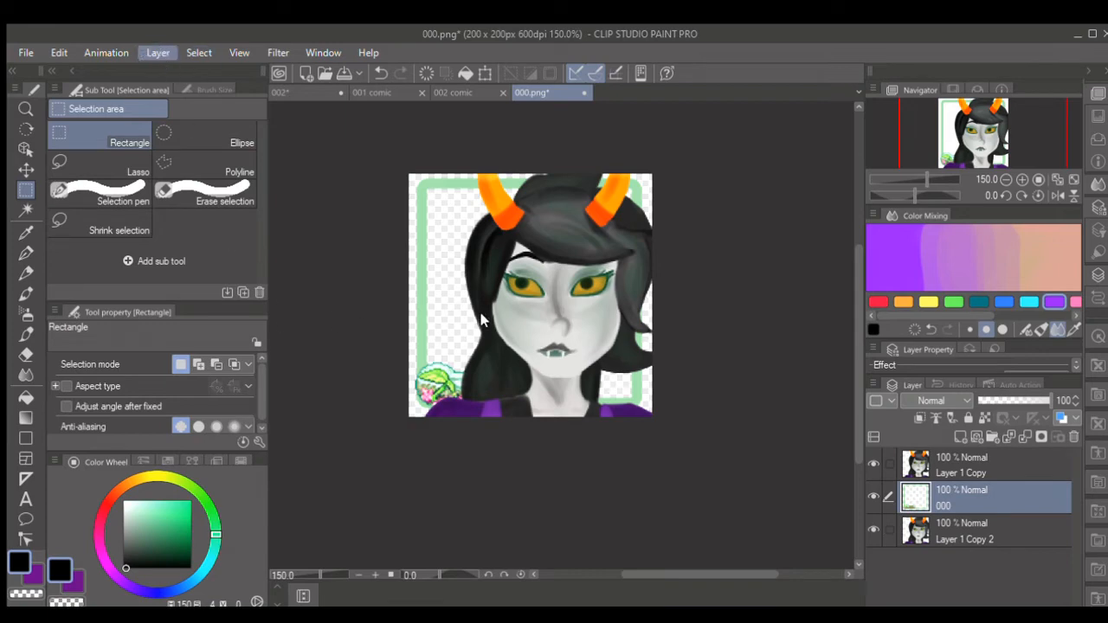
# - Erase the upper portrait copy along the lower frame edge and the 2022 Bloom badge with the Hard eraser, and deselect
pyautogui.click(25, 355)
pyautogui.click(961, 465)
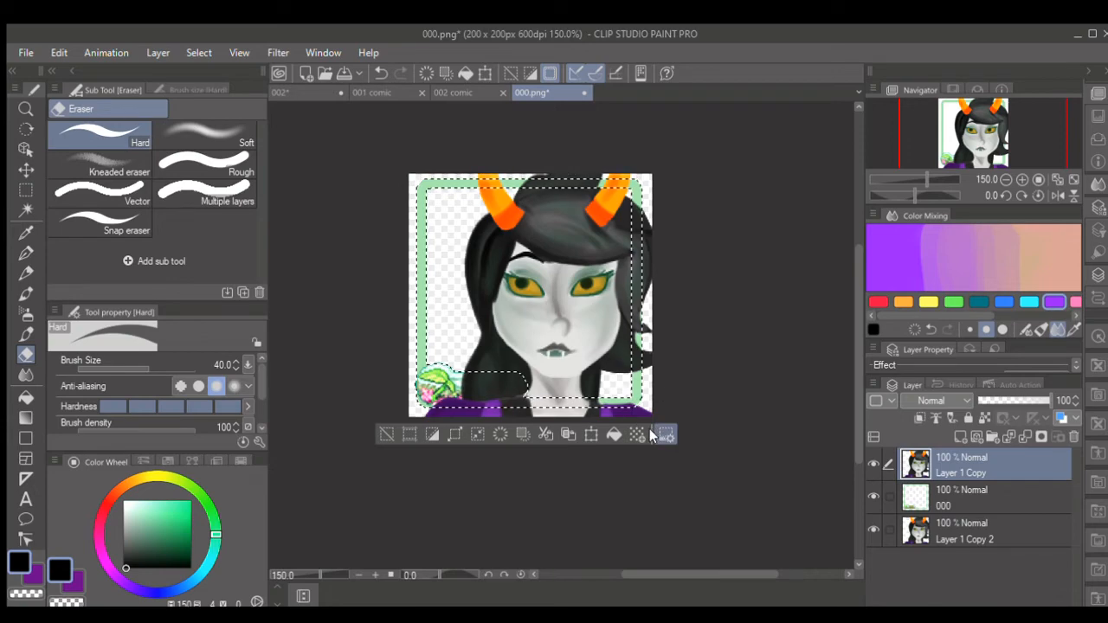
pyautogui.moveTo(641, 416)
pyautogui.mouseDown()
pyautogui.moveTo(492, 411)
pyautogui.moveTo(515, 400)
pyautogui.moveTo(465, 357)
pyautogui.moveTo(425, 381)
pyautogui.mouseUp()
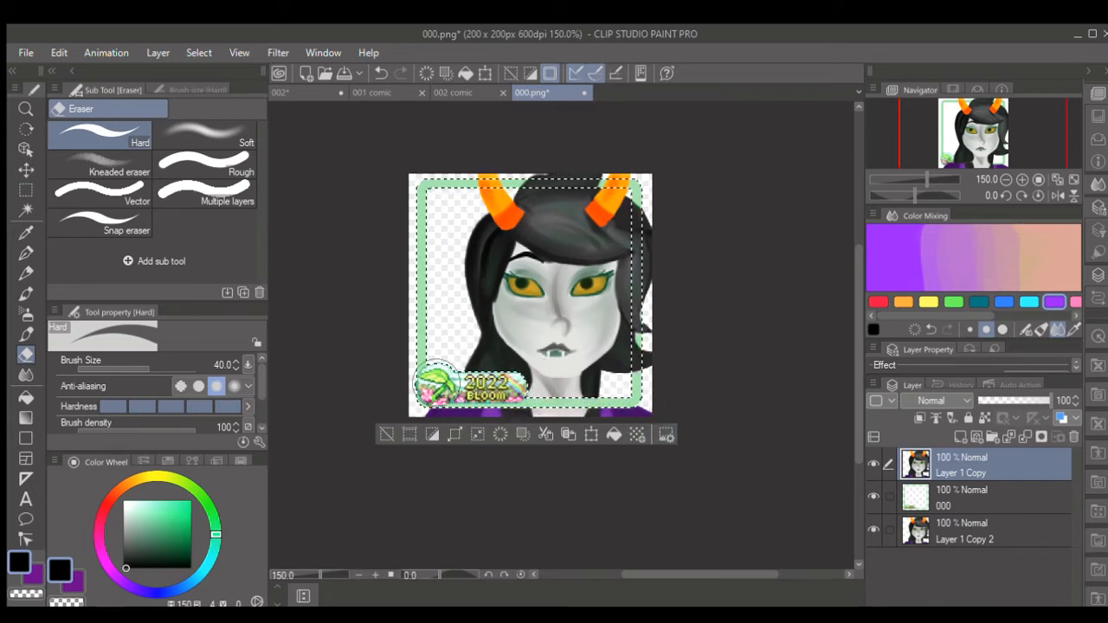
pyautogui.press('m')
pyautogui.hotkey('ctrl', 'd')
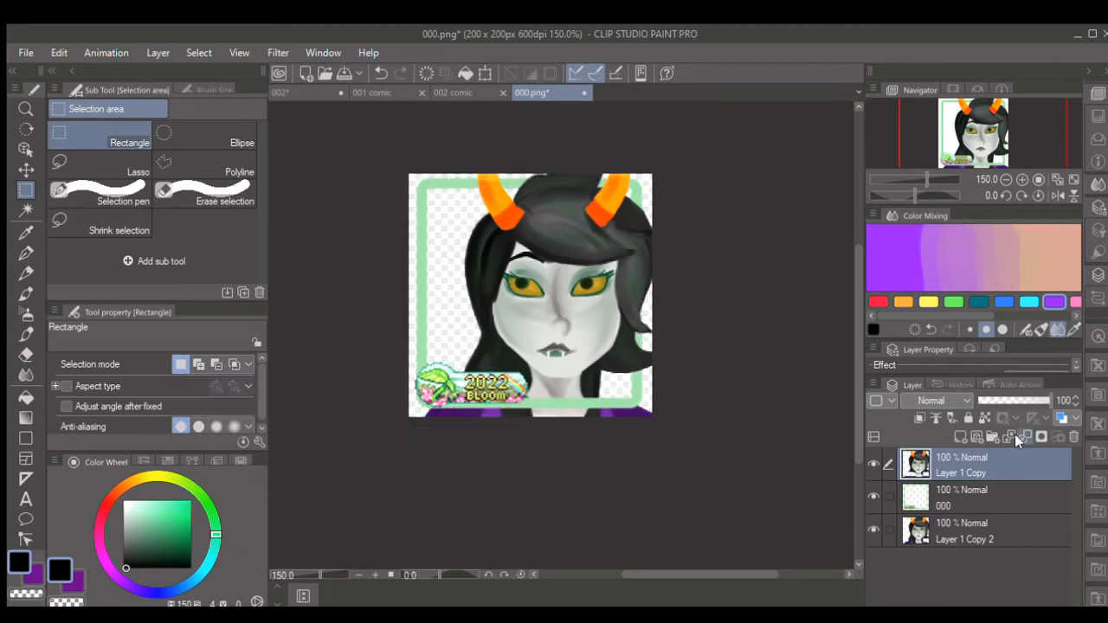
# - Merge the portrait copies and frame into one layer, and add a new empty layer beneath it
pyautogui.click(1015, 433)
pyautogui.click(1020, 432)
pyautogui.click(959, 437)
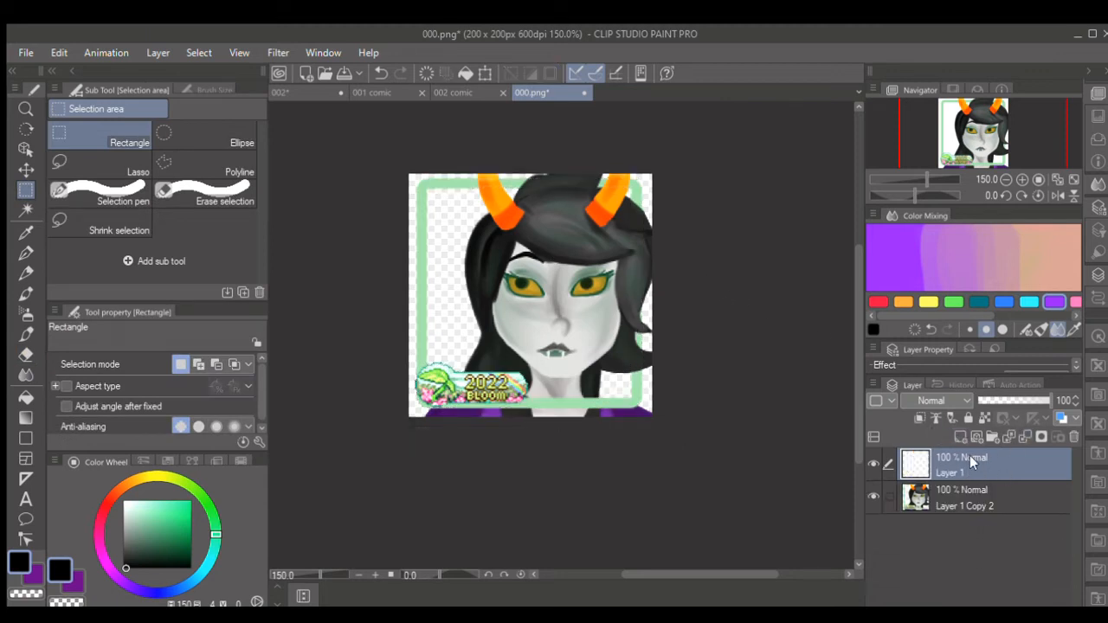
pyautogui.moveTo(970, 457); pyautogui.dragTo(972, 513)
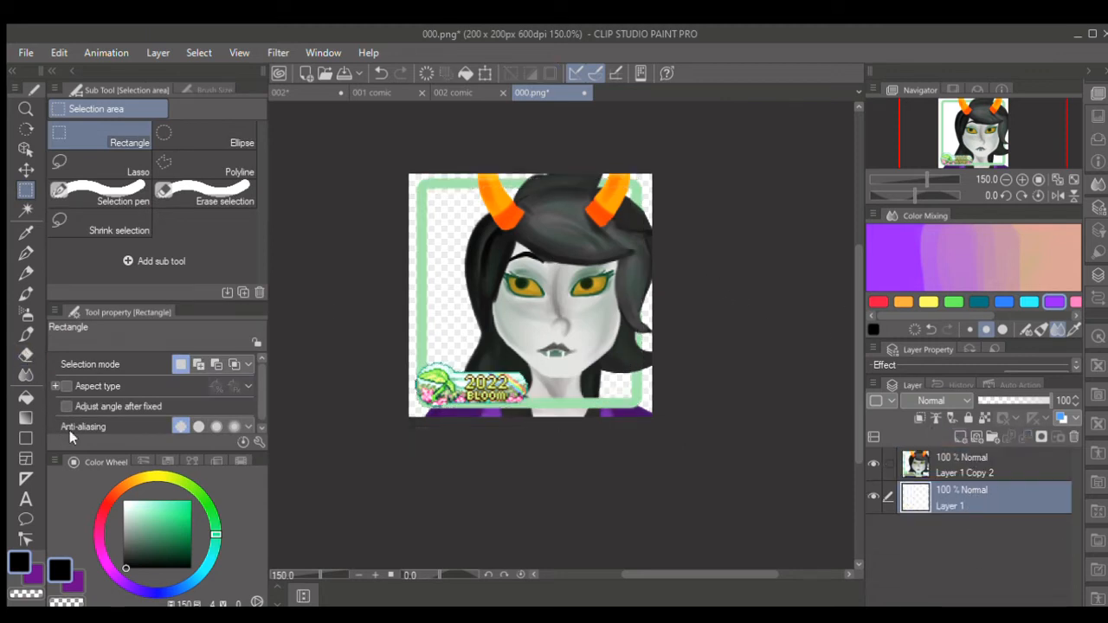
# - Fill the background layer with a vertical green-to-purple gradient and merge the portrait layer down into it
pyautogui.click(152, 535)
pyautogui.click(25, 418)
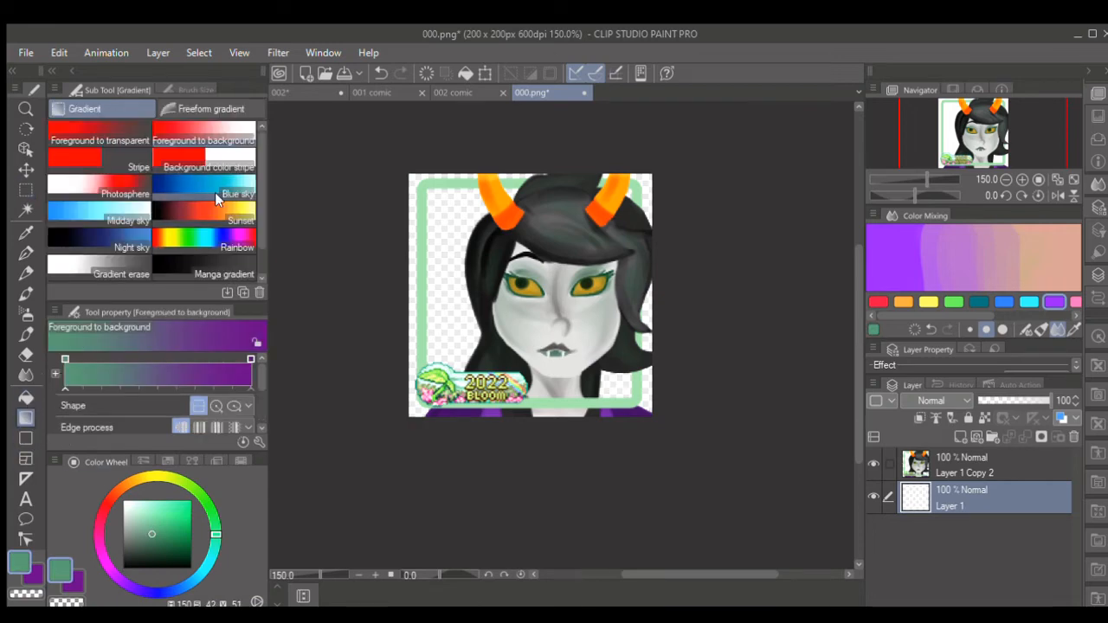
pyautogui.moveTo(564, 146); pyautogui.dragTo(572, 268)
pyautogui.click(1003, 467)
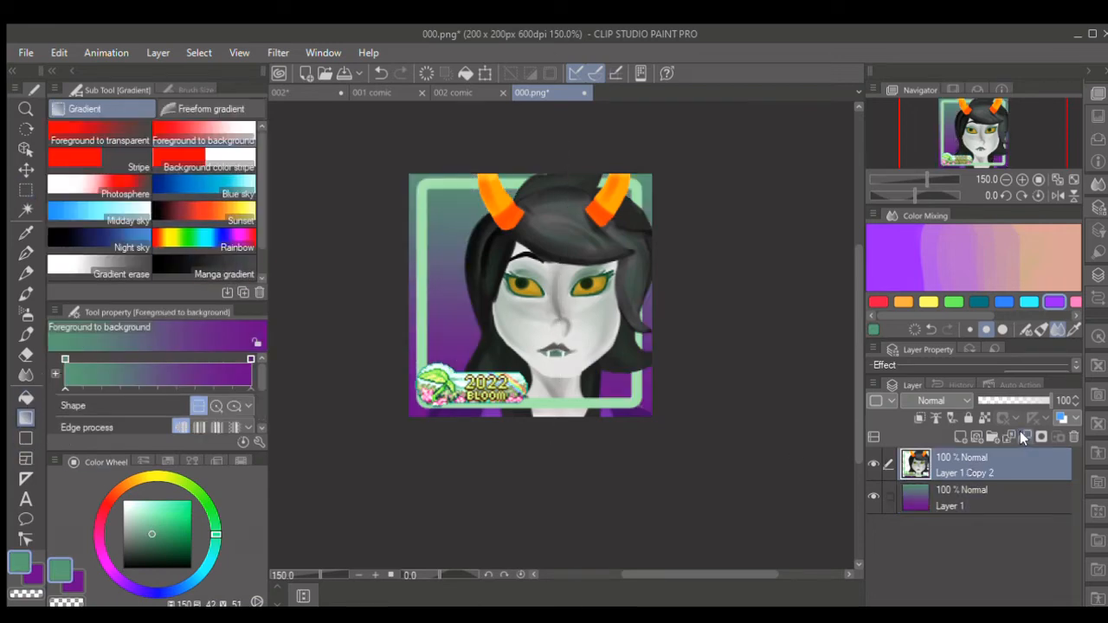
pyautogui.click(1027, 435)
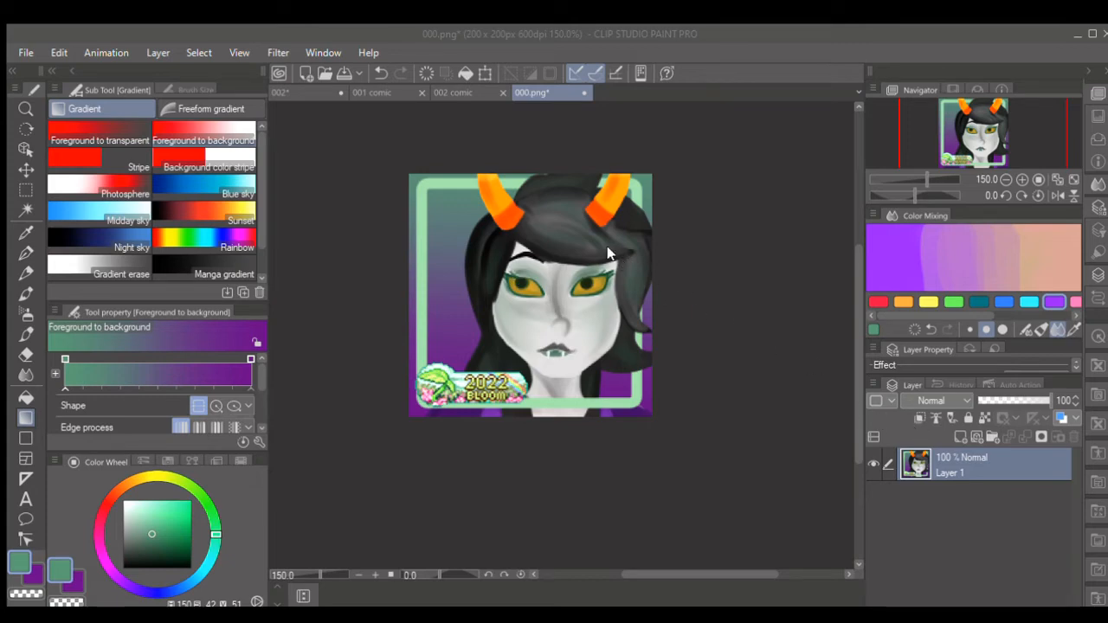
# - Return to the 002 group illustration and save it
pyautogui.click(299, 92)
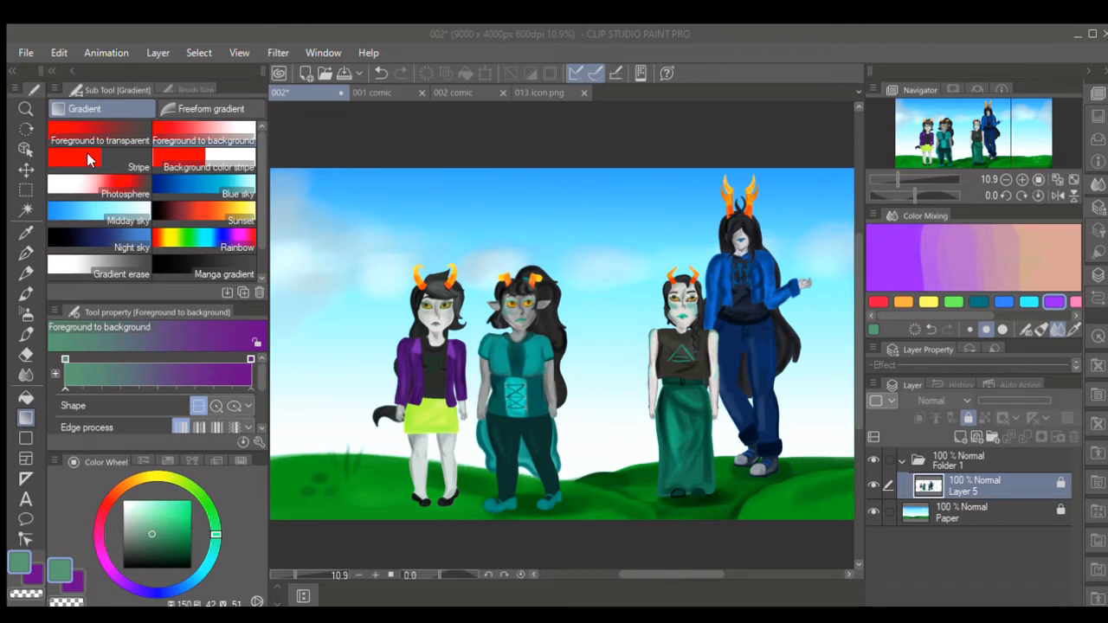
pyautogui.hotkey('ctrl', 's')
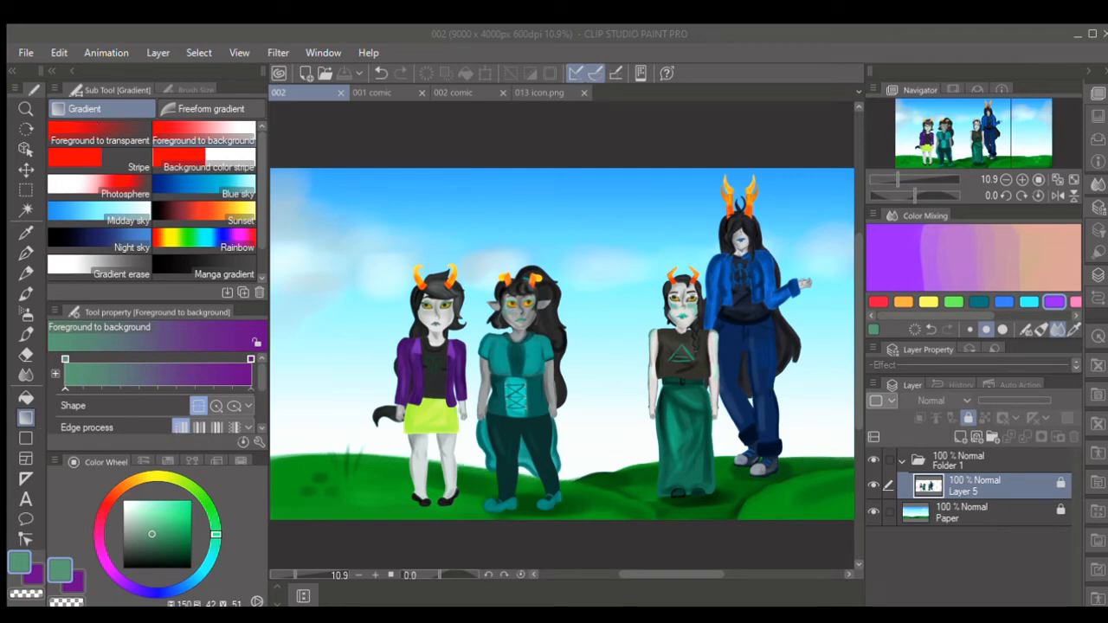
# - Clear the old layers from the separate reference canvas and paste two new character reference images above its Paper layer
pyautogui.click(603, 594)
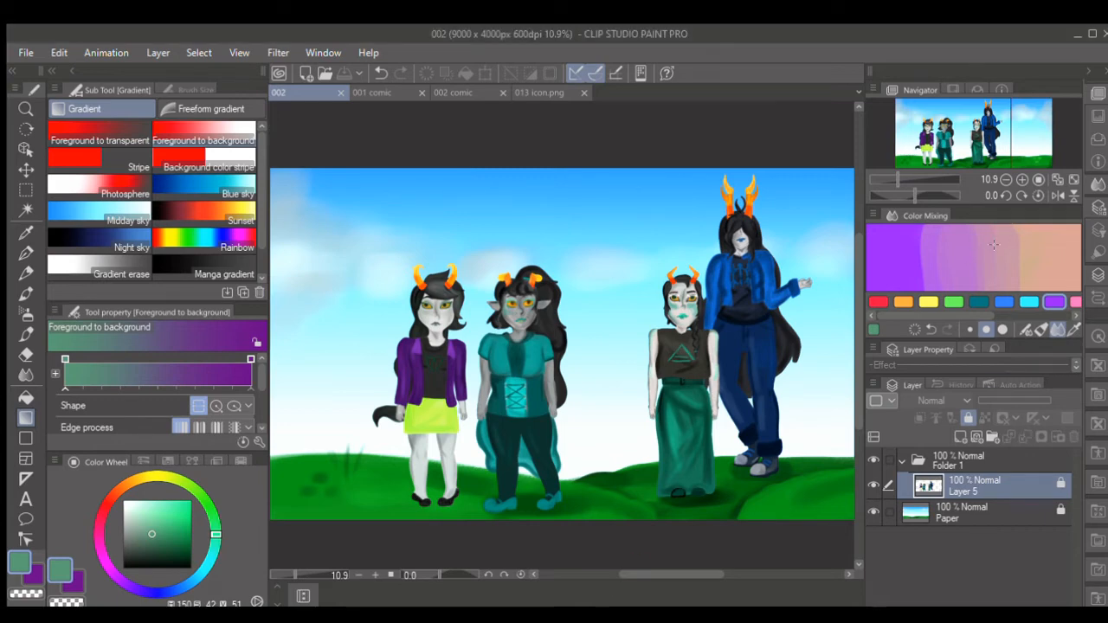
pyautogui.click(1074, 436)
pyautogui.click(1074, 436)
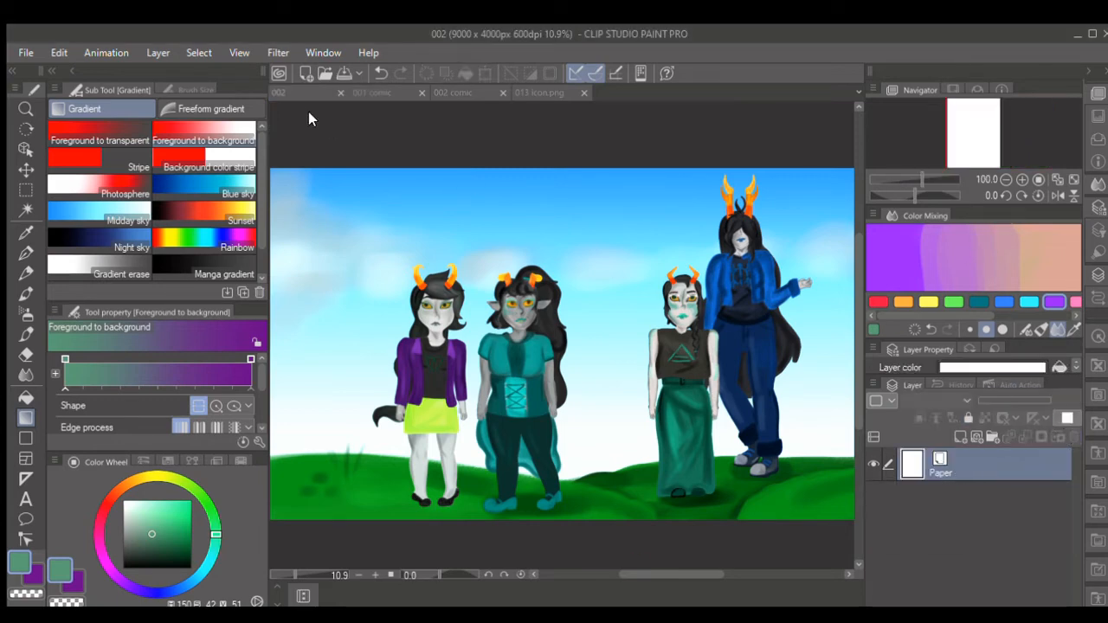
pyautogui.hotkey('ctrl', 'v')
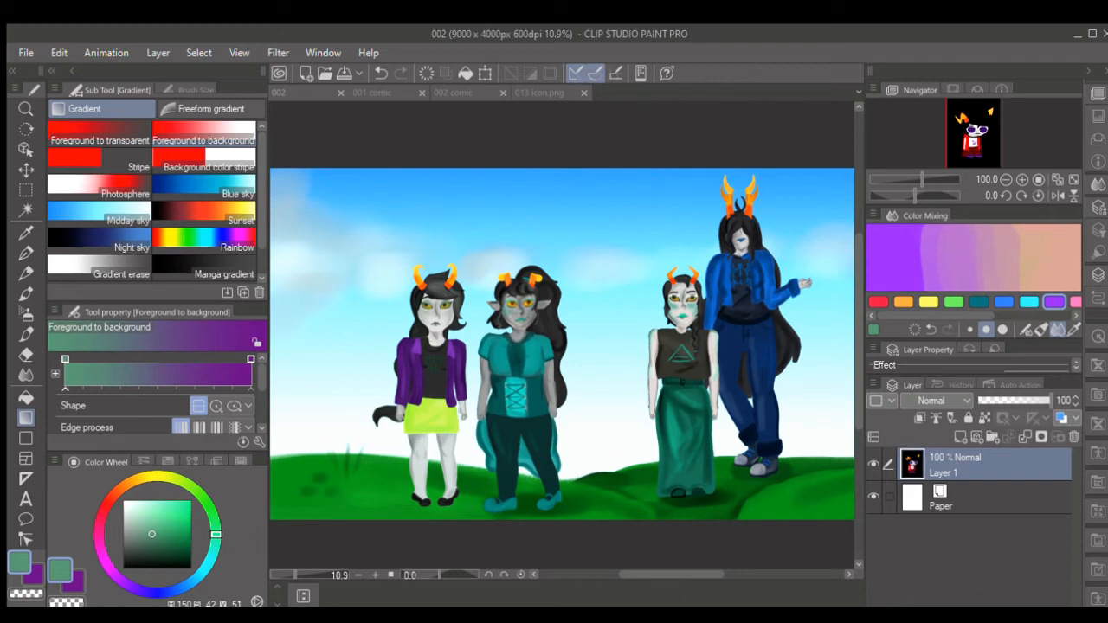
pyautogui.click(468, 573)
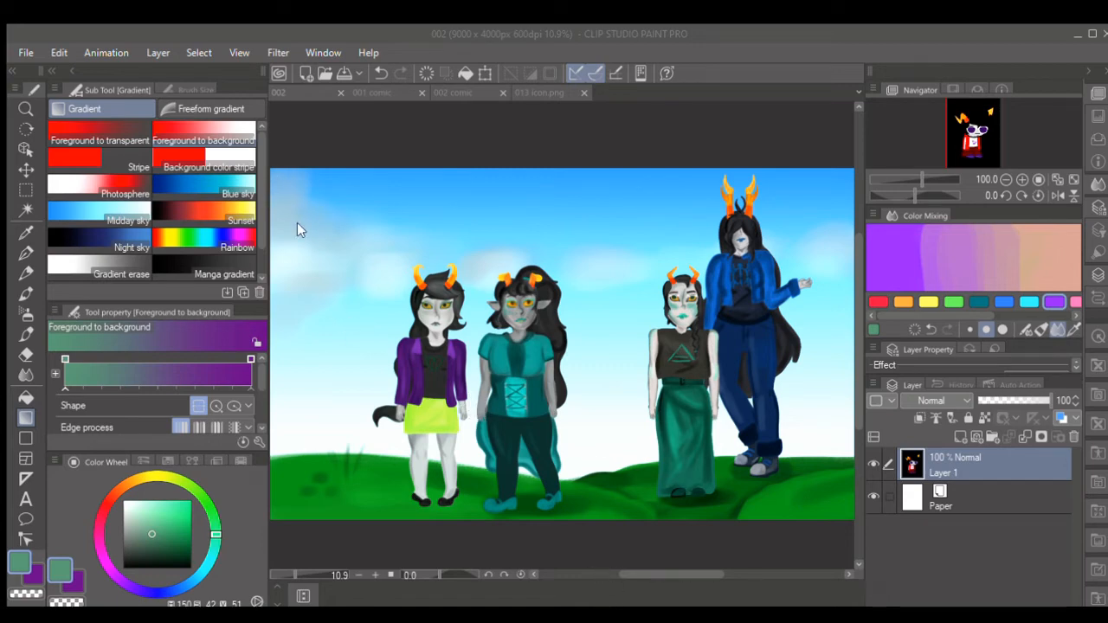
pyautogui.hotkey('ctrl', 'shift', 'n')
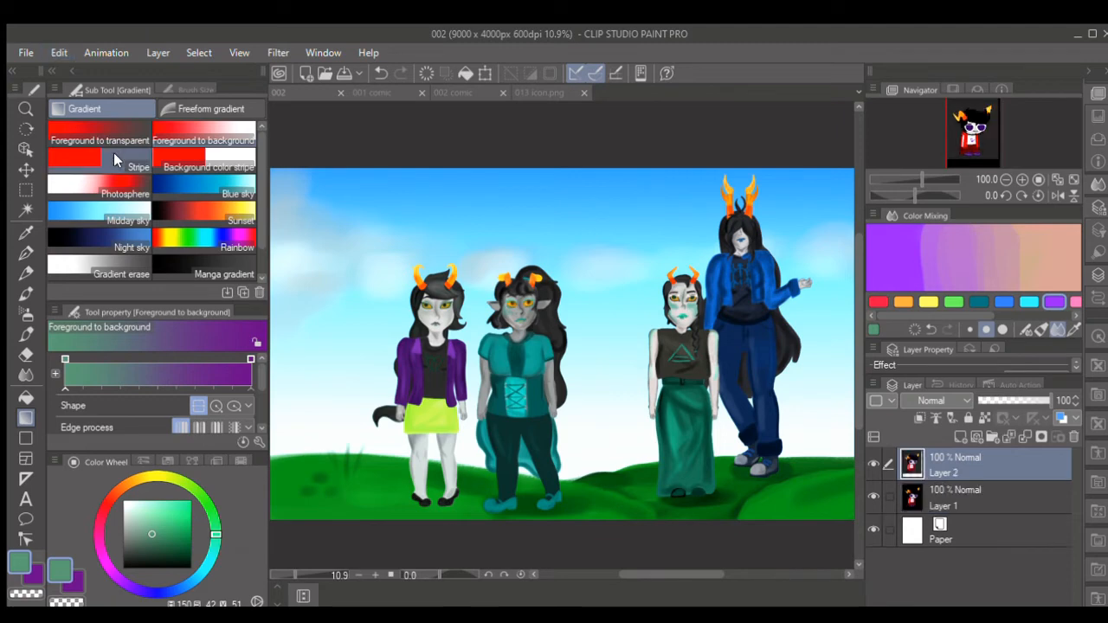
# - Collapse and lock Folder 1 in the 002 illustration, and add a new raster layer above it
pyautogui.press('k')
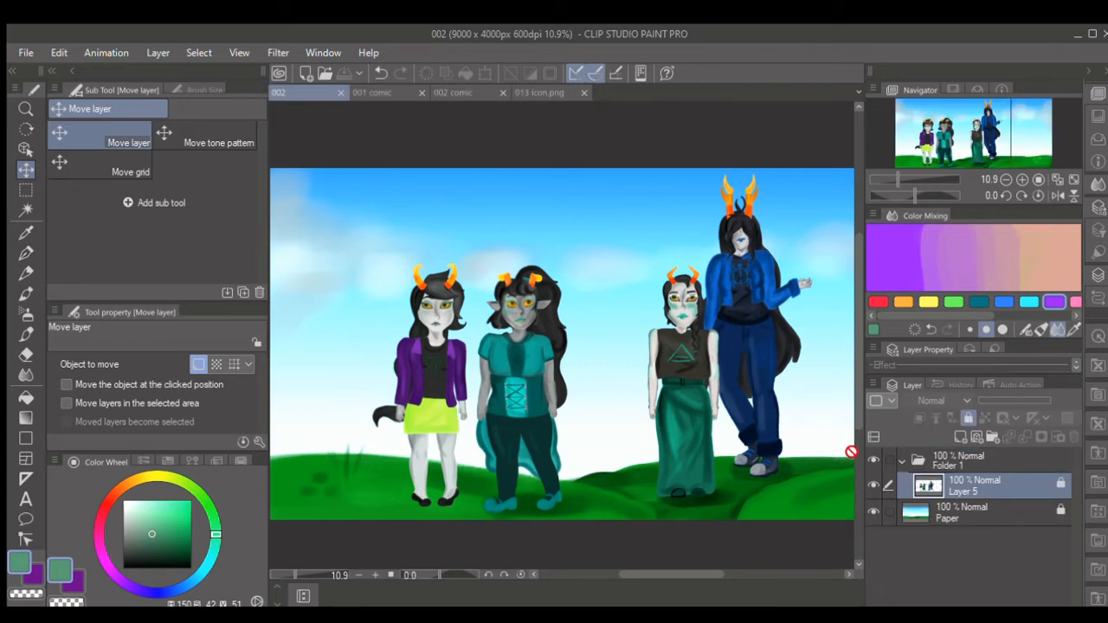
pyautogui.moveTo(690, 576); pyautogui.dragTo(675, 576)
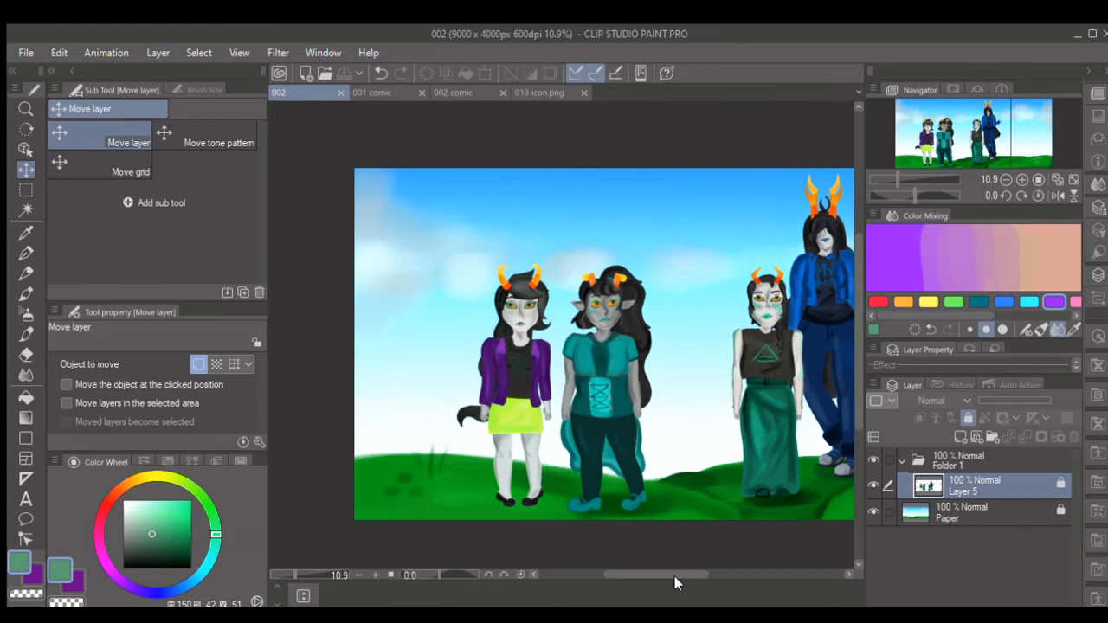
pyautogui.click(980, 458)
pyautogui.click(903, 460)
pyautogui.click(959, 438)
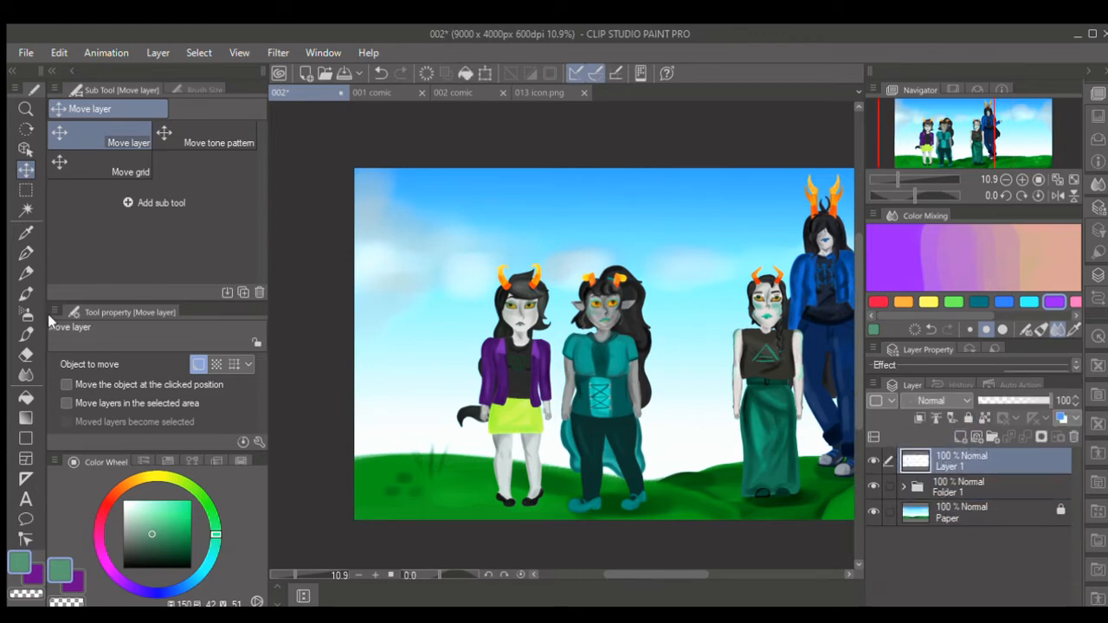
pyautogui.click(988, 491)
pyautogui.click(969, 417)
pyautogui.click(998, 455)
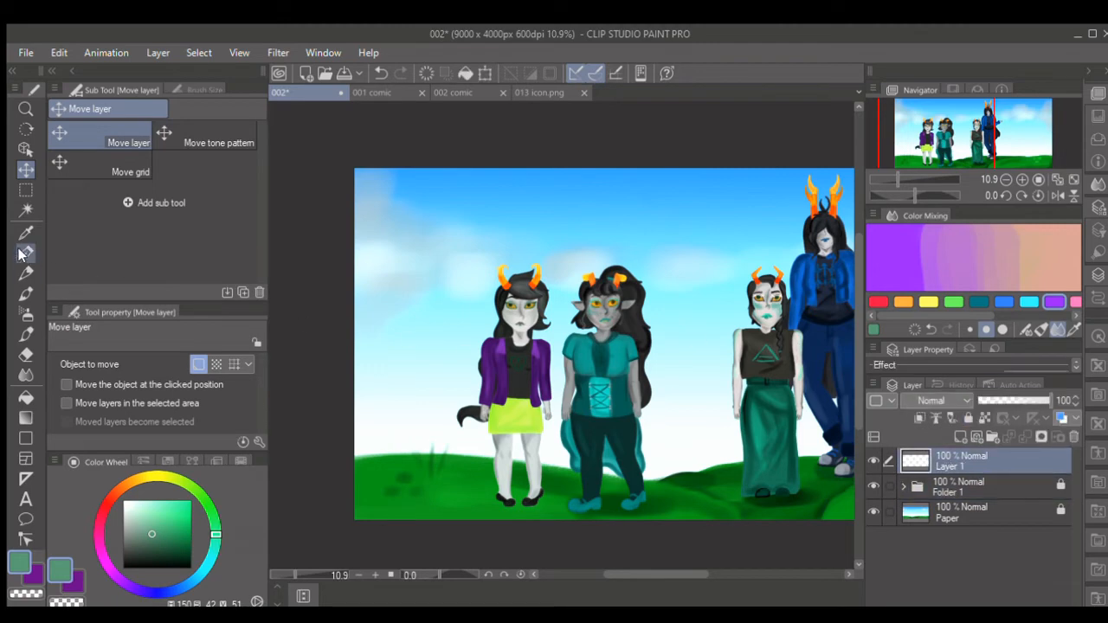
# - Choose the Emphasizing texture watercolor brush and set the drawing color to white
pyautogui.click(26, 232)
pyautogui.click(26, 294)
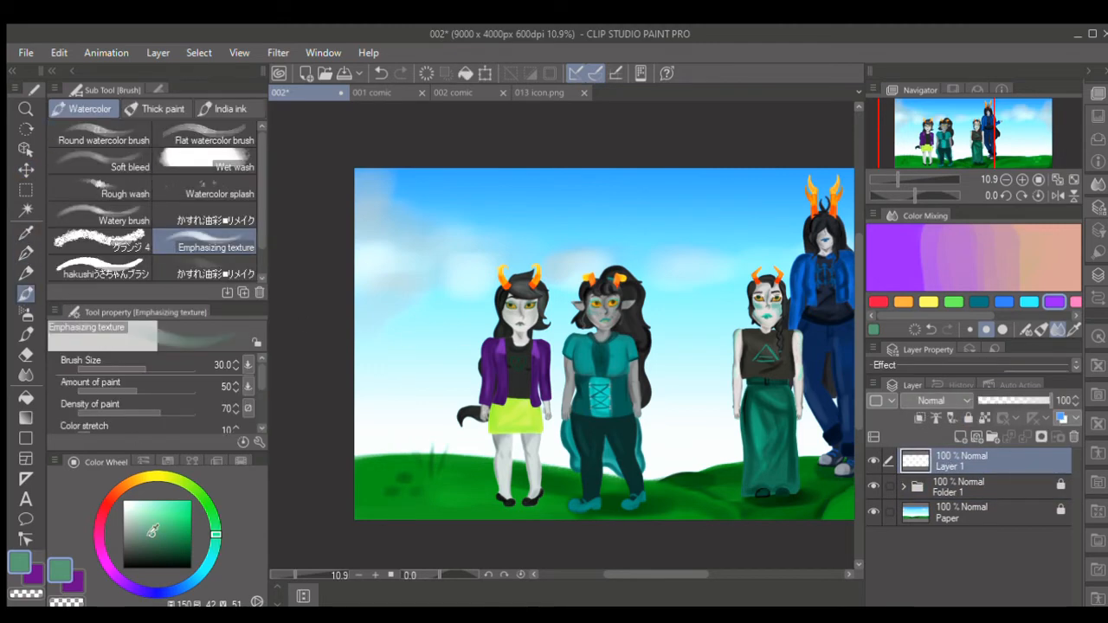
pyautogui.click(124, 502)
# - Lower the opacity of Folder 1 to 37% and make Layer 1 the active layer
pyautogui.click(953, 487)
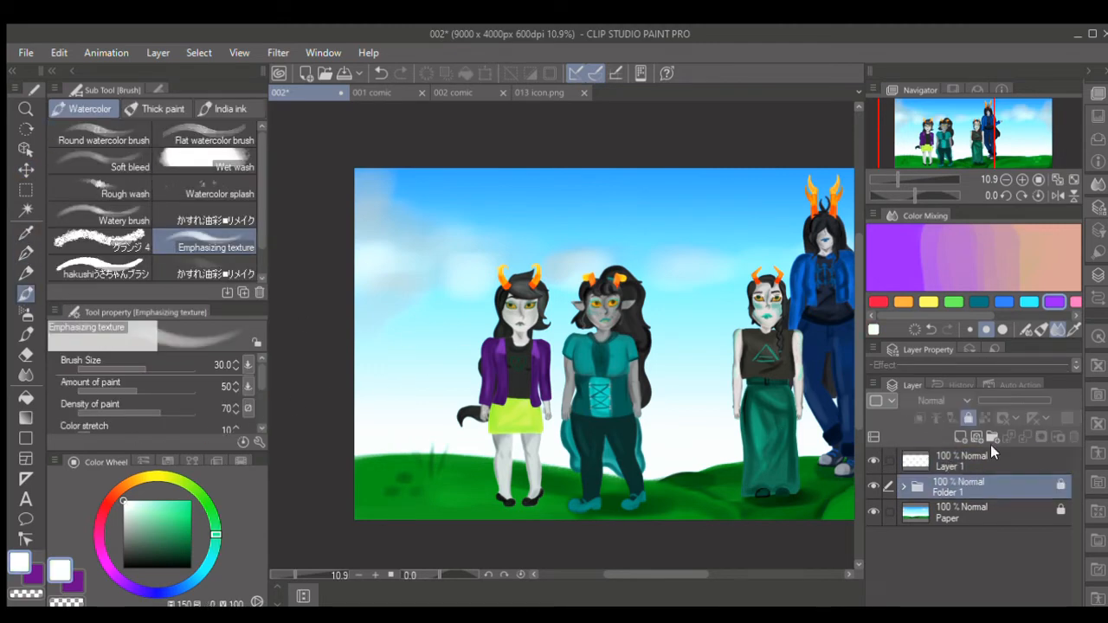
pyautogui.click(1006, 402)
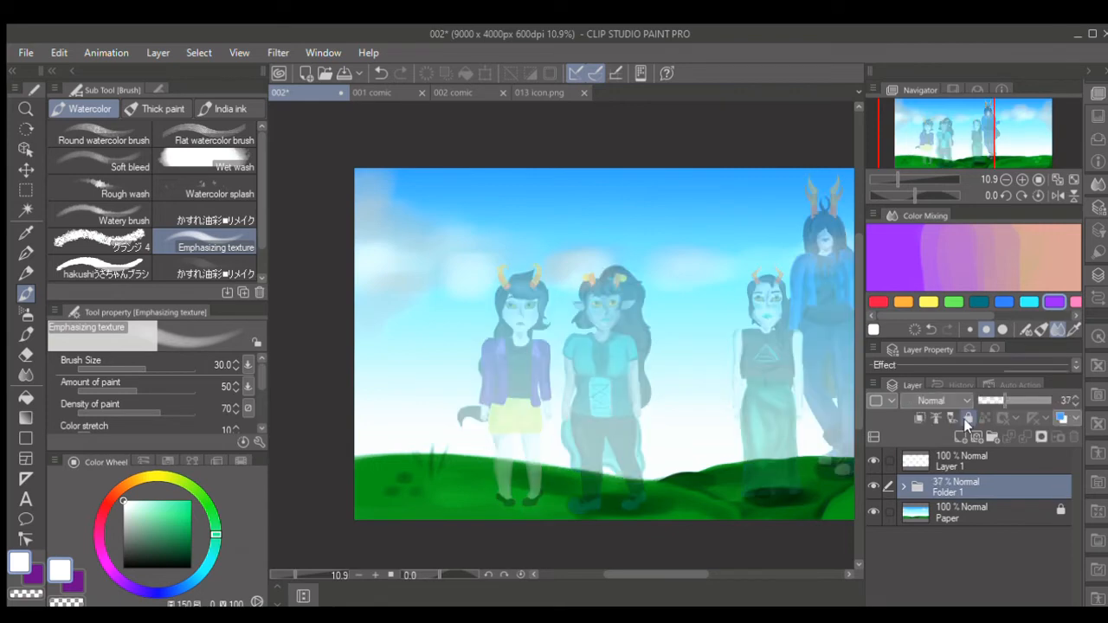
pyautogui.click(973, 461)
# - Paint a thick white rectangular glasses frame around the yellow-horned character's right-hand eye, with the bridge stub at the nose
pyautogui.scroll(5, 508, 307)
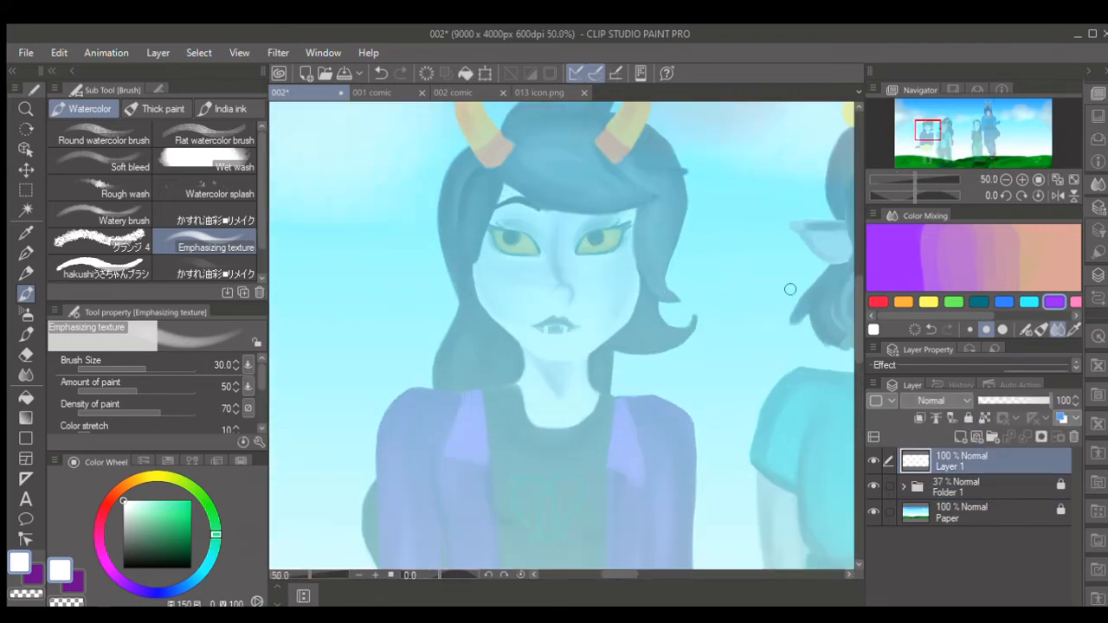
pyautogui.moveTo(857, 292); pyautogui.dragTo(857, 274)
pyautogui.press('[')
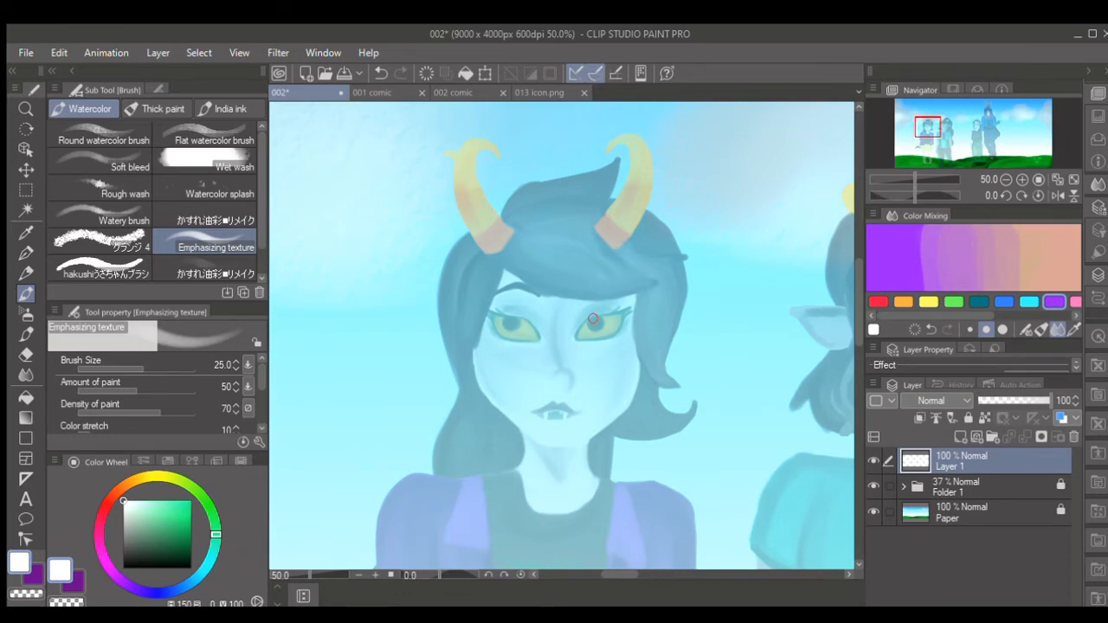
pyautogui.scroll(1, 593, 320)
pyautogui.press('[')
pyautogui.press('[')
pyautogui.press('[')
pyautogui.press('[')
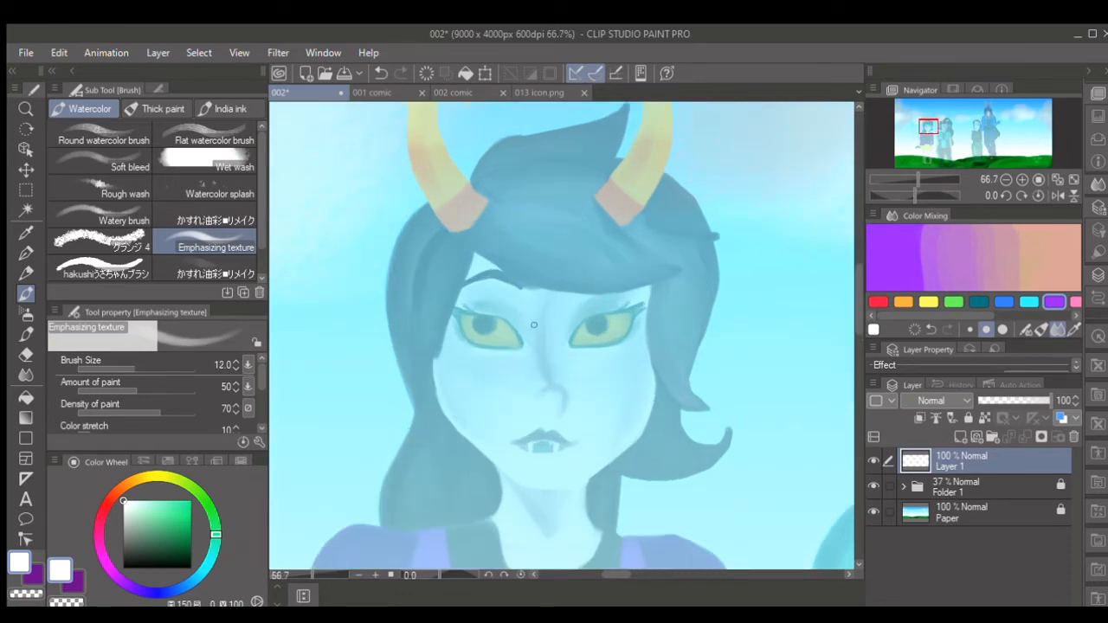
pyautogui.moveTo(536, 325)
pyautogui.mouseDown()
pyautogui.moveTo(563, 321)
pyautogui.moveTo(563, 351)
pyautogui.moveTo(562, 341)
pyautogui.moveTo(601, 364)
pyautogui.moveTo(648, 355)
pyautogui.moveTo(657, 310)
pyautogui.moveTo(647, 357)
pyautogui.mouseUp()
pyautogui.press(']')
pyautogui.hotkey('ctrl', 'z')
pyautogui.press(']')
pyautogui.hotkey('ctrl', 'z')
pyautogui.press('[')
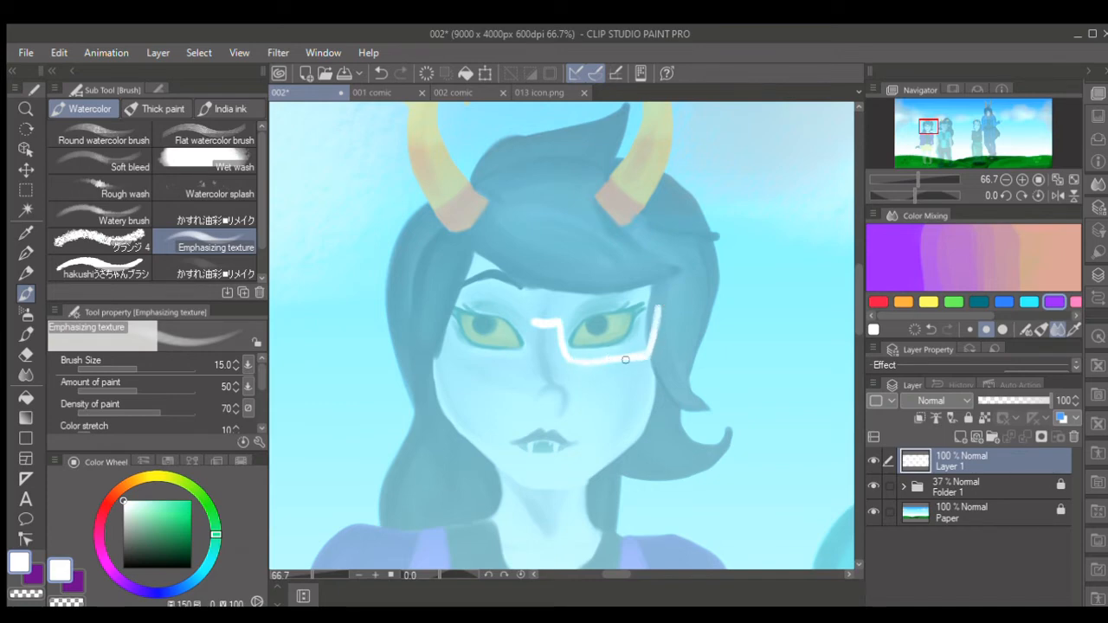
pyautogui.press(']')
pyautogui.press(']')
pyautogui.moveTo(560, 326)
pyautogui.mouseDown()
pyautogui.moveTo(582, 362)
pyautogui.moveTo(637, 360)
pyautogui.moveTo(652, 354)
pyautogui.moveTo(659, 306)
pyautogui.mouseUp()
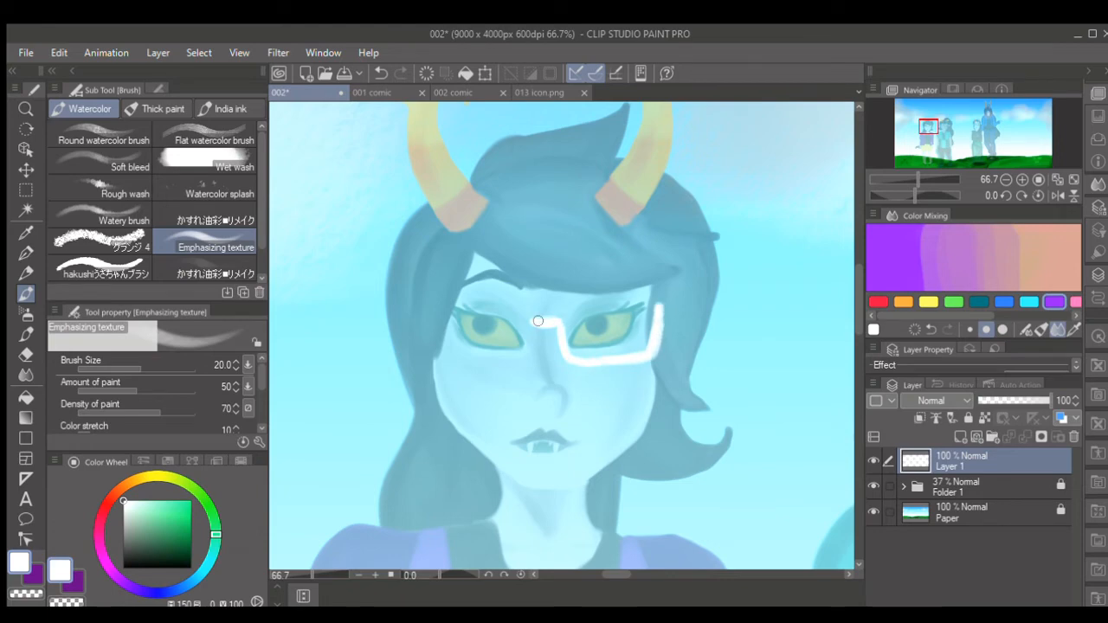
pyautogui.moveTo(538, 321)
pyautogui.mouseDown()
pyautogui.moveTo(568, 316)
pyautogui.moveTo(562, 328)
pyautogui.moveTo(574, 308)
pyautogui.moveTo(652, 301)
pyautogui.moveTo(657, 317)
pyautogui.moveTo(641, 300)
pyautogui.moveTo(588, 300)
pyautogui.moveTo(564, 312)
pyautogui.moveTo(562, 333)
pyautogui.moveTo(568, 306)
pyautogui.moveTo(628, 299)
pyautogui.moveTo(666, 308)
pyautogui.moveTo(657, 341)
pyautogui.moveTo(663, 308)
pyautogui.mouseUp()
pyautogui.press(']')
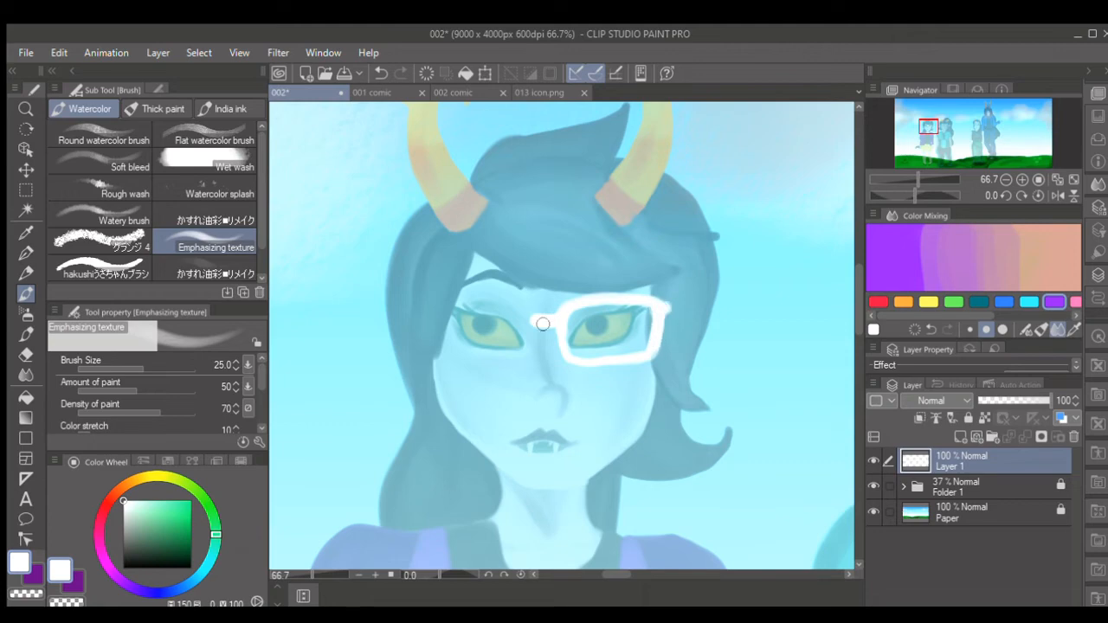
# - Paint the matching white frame around the left-hand eye and connect it to the bridge to complete the glasses
pyautogui.moveTo(543, 323)
pyautogui.mouseDown()
pyautogui.moveTo(532, 350)
pyautogui.moveTo(545, 337)
pyautogui.moveTo(530, 316)
pyautogui.moveTo(457, 303)
pyautogui.mouseUp()
pyautogui.moveTo(528, 312); pyautogui.dragTo(455, 304)
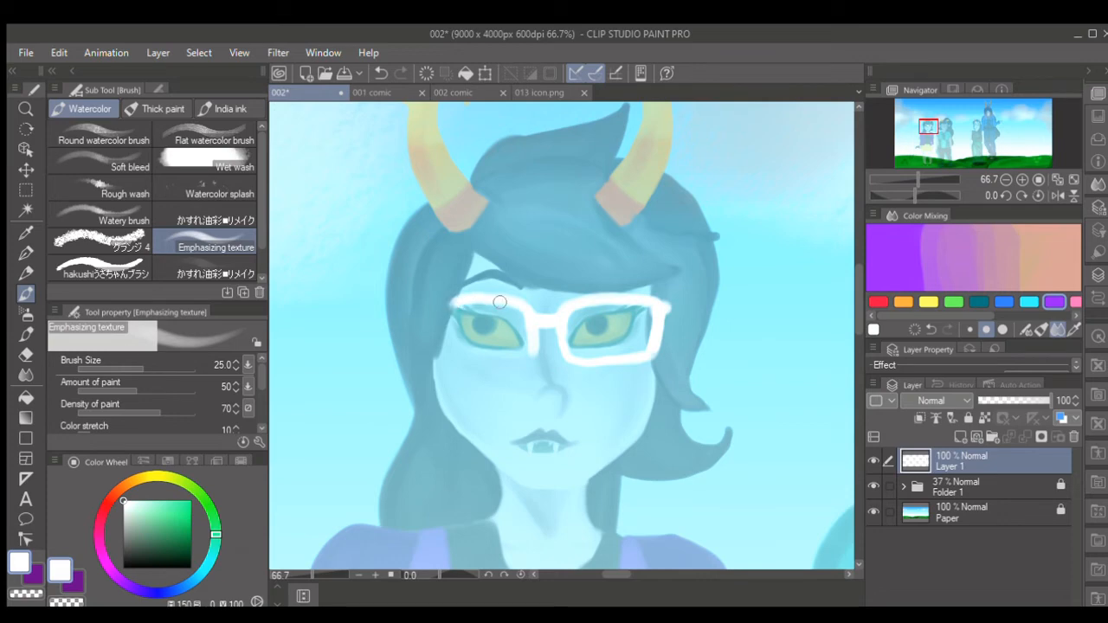
pyautogui.moveTo(531, 356)
pyautogui.mouseDown()
pyautogui.moveTo(451, 356)
pyautogui.moveTo(450, 316)
pyautogui.moveTo(458, 360)
pyautogui.moveTo(523, 358)
pyautogui.moveTo(527, 341)
pyautogui.moveTo(524, 360)
pyautogui.moveTo(460, 360)
pyautogui.moveTo(455, 305)
pyautogui.moveTo(451, 355)
pyautogui.moveTo(453, 320)
pyautogui.mouseUp()
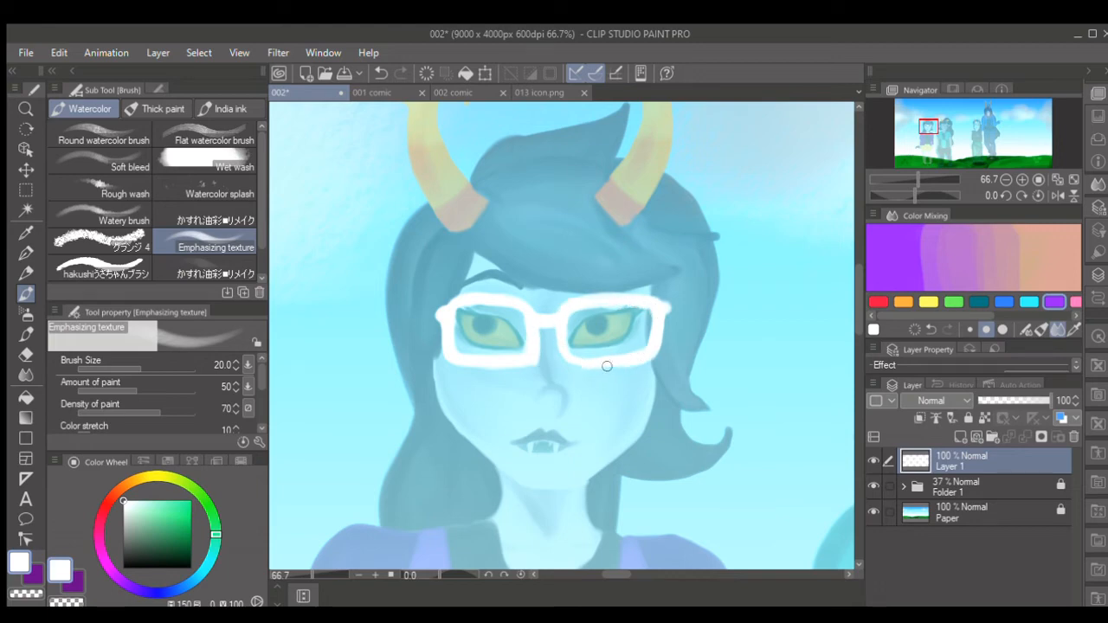
# - Sample the dark purple from the reference canvas and fill both lenses of the glasses with it on Layer 1
pyautogui.click(26, 233)
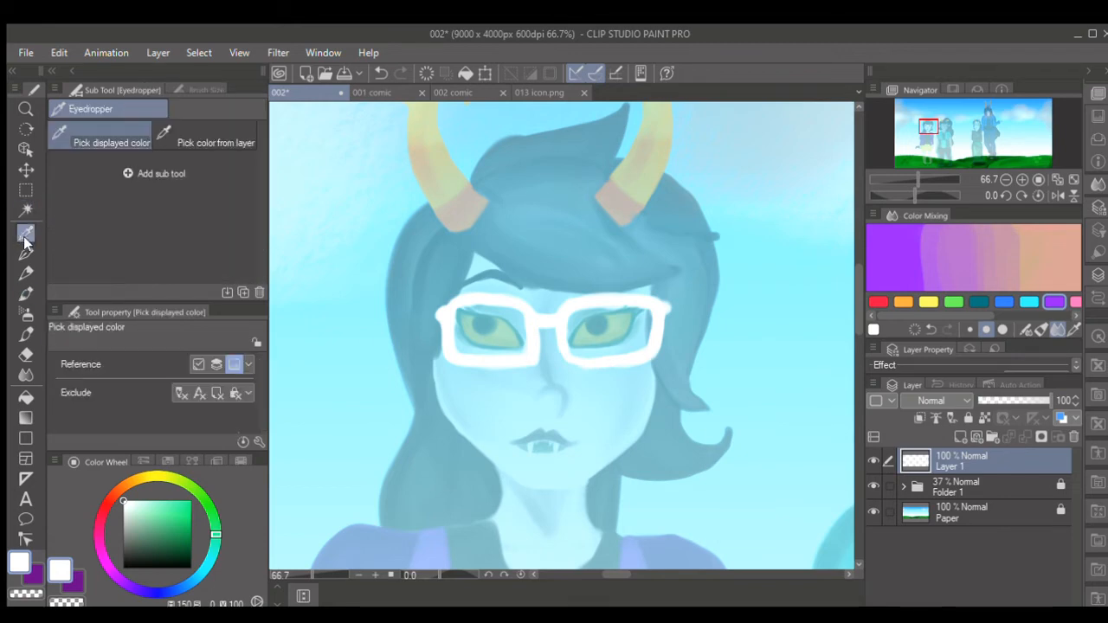
pyautogui.click(963, 283)
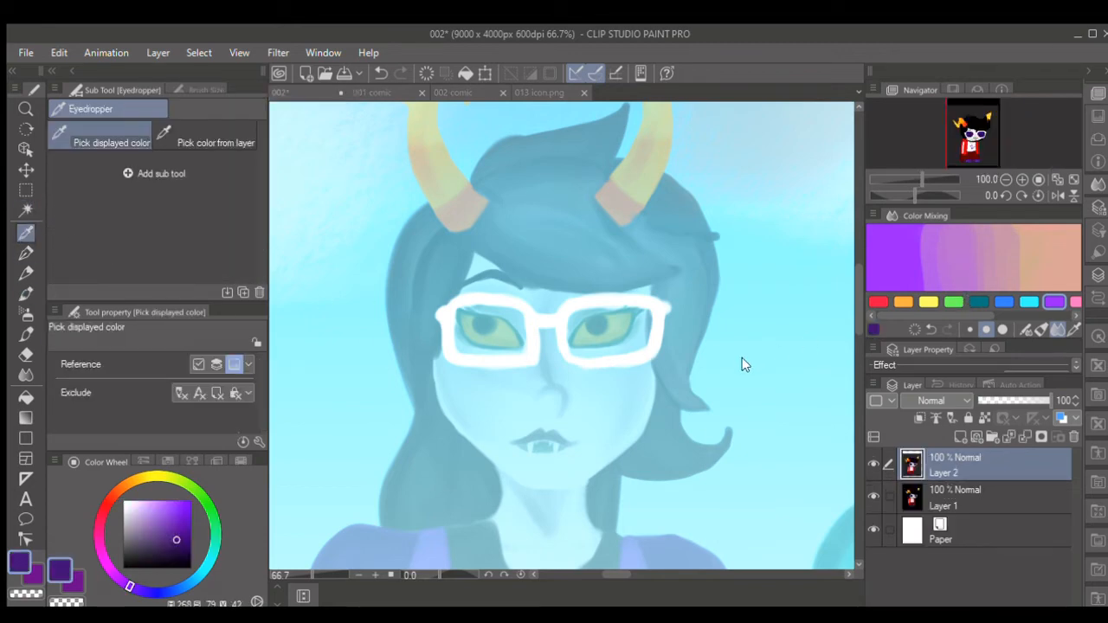
pyautogui.click(25, 293)
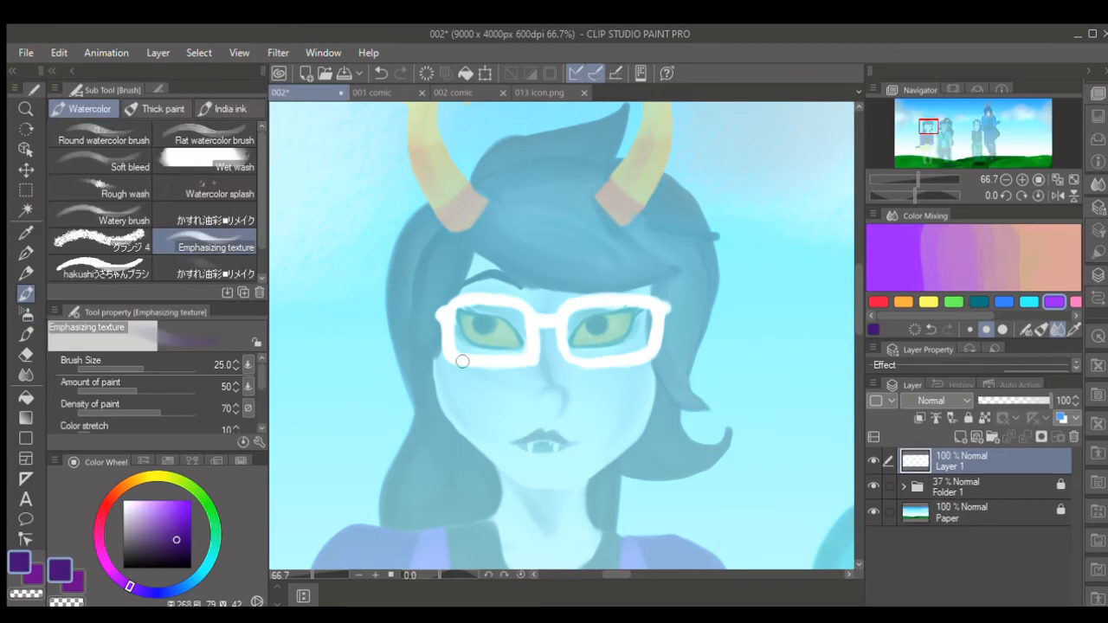
pyautogui.moveTo(520, 315)
pyautogui.mouseDown()
pyautogui.moveTo(518, 318)
pyautogui.moveTo(469, 313)
pyautogui.moveTo(458, 317)
pyautogui.moveTo(490, 312)
pyautogui.moveTo(464, 314)
pyautogui.moveTo(457, 350)
pyautogui.moveTo(522, 350)
pyautogui.moveTo(521, 336)
pyautogui.moveTo(520, 352)
pyautogui.moveTo(462, 351)
pyautogui.moveTo(475, 320)
pyautogui.moveTo(471, 347)
pyautogui.moveTo(518, 317)
pyautogui.moveTo(521, 349)
pyautogui.moveTo(510, 355)
pyautogui.moveTo(455, 351)
pyautogui.moveTo(457, 314)
pyautogui.moveTo(520, 319)
pyautogui.moveTo(520, 350)
pyautogui.moveTo(515, 316)
pyautogui.moveTo(462, 322)
pyautogui.moveTo(509, 348)
pyautogui.moveTo(516, 319)
pyautogui.moveTo(518, 346)
pyautogui.moveTo(481, 351)
pyautogui.moveTo(459, 345)
pyautogui.moveTo(461, 315)
pyautogui.moveTo(517, 318)
pyautogui.moveTo(517, 347)
pyautogui.moveTo(478, 342)
pyautogui.moveTo(579, 313)
pyautogui.moveTo(577, 354)
pyautogui.moveTo(642, 349)
pyautogui.moveTo(650, 317)
pyautogui.moveTo(576, 315)
pyautogui.moveTo(642, 317)
pyautogui.moveTo(626, 346)
pyautogui.moveTo(581, 348)
pyautogui.moveTo(639, 329)
pyautogui.moveTo(650, 342)
pyautogui.moveTo(655, 311)
pyautogui.moveTo(618, 315)
pyautogui.moveTo(580, 346)
pyautogui.moveTo(638, 343)
pyautogui.moveTo(623, 322)
pyautogui.moveTo(648, 324)
pyautogui.moveTo(579, 334)
pyautogui.mouseUp()
pyautogui.press(']')
pyautogui.press('[')
pyautogui.press(']')
pyautogui.press('[')
pyautogui.press(']')
pyautogui.press('[')
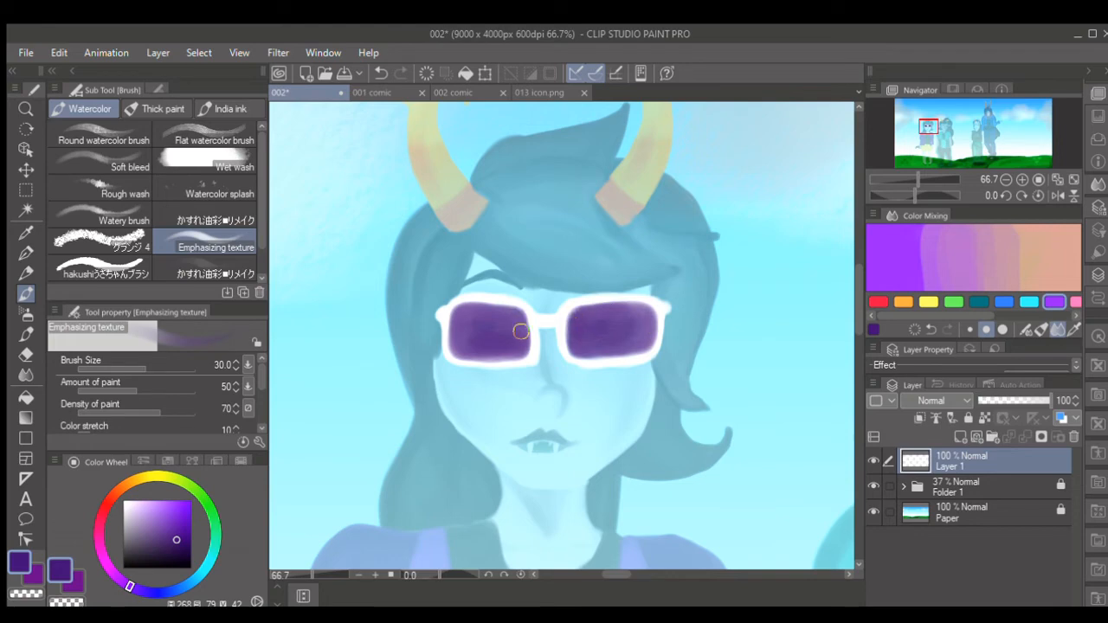
# - Brush a lighter purple sheen into both lenses, and merge a duplicate of Layer 1 back into it
pyautogui.moveTo(483, 348); pyautogui.dragTo(481, 323)
pyautogui.click(173, 518)
pyautogui.press(']')
pyautogui.press(']')
pyautogui.press('[')
pyautogui.moveTo(594, 321)
pyautogui.mouseDown()
pyautogui.moveTo(638, 314)
pyautogui.moveTo(647, 324)
pyautogui.moveTo(646, 345)
pyautogui.moveTo(609, 341)
pyautogui.mouseUp()
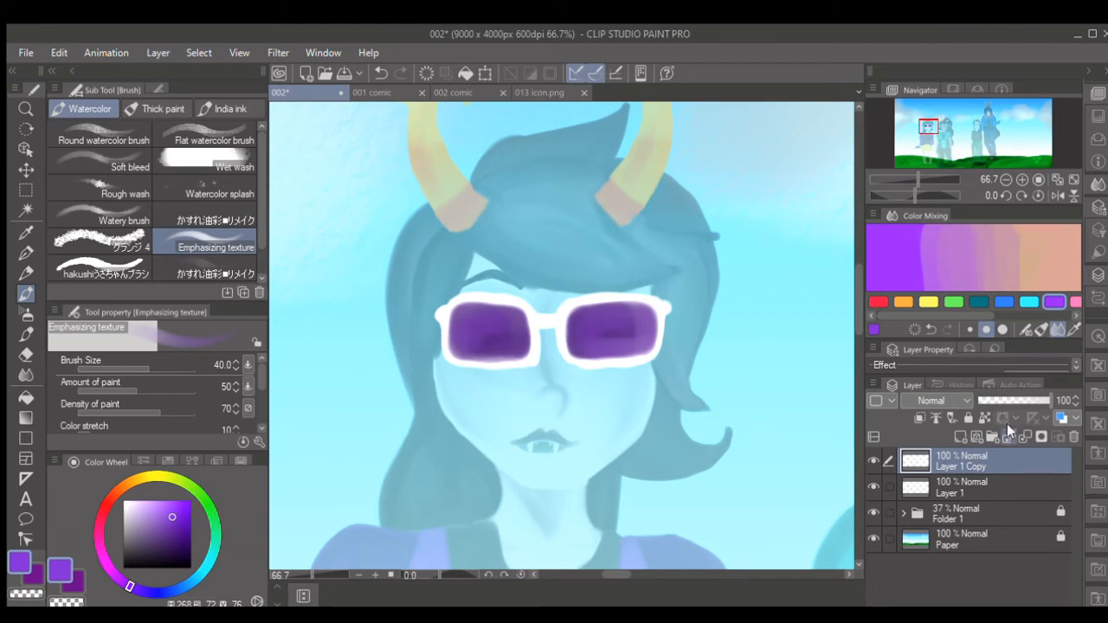
pyautogui.click(1025, 438)
# - Choose a light grey and shade the white glasses frames with small strokes at brush sizes around 17 to 25
pyautogui.click(123, 523)
pyautogui.press('[')
pyautogui.press('[')
pyautogui.press('[')
pyautogui.press('[')
pyautogui.press('[')
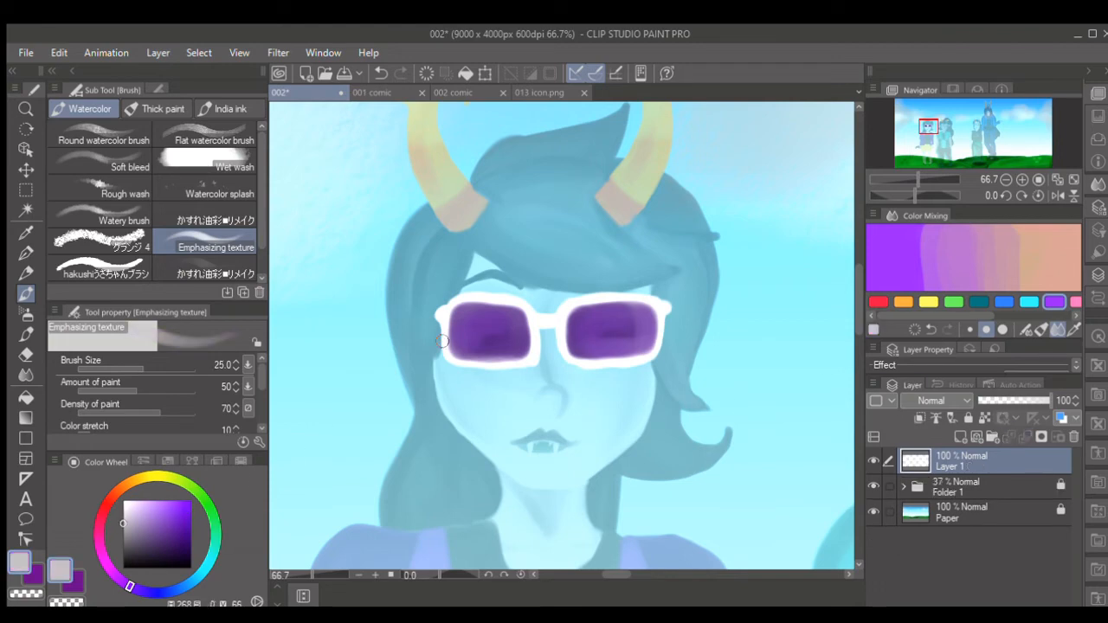
pyautogui.press('[')
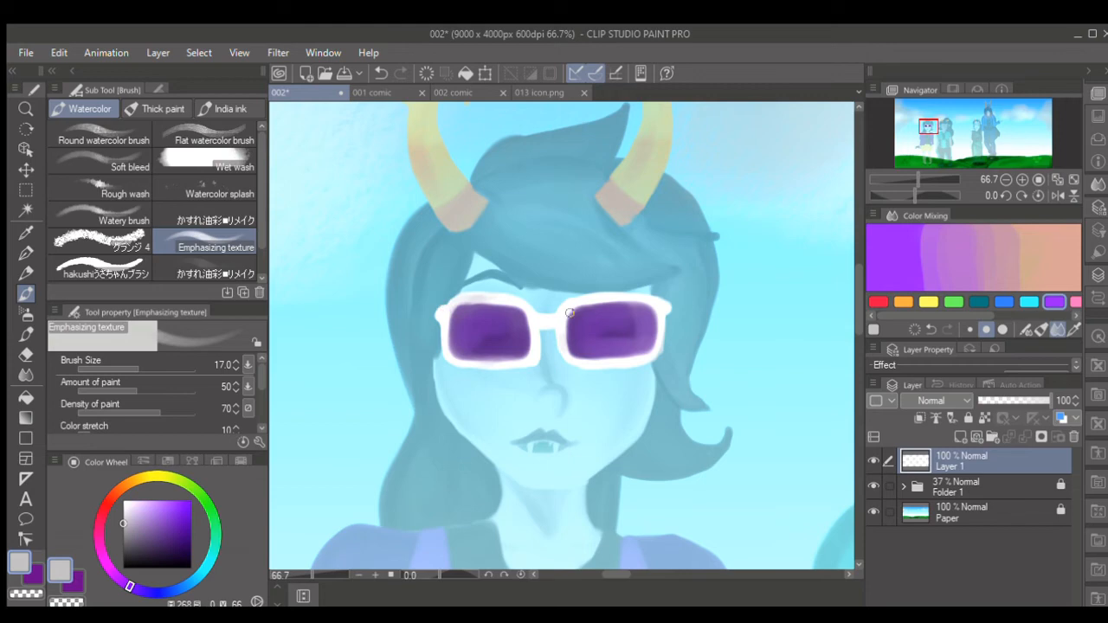
pyautogui.press(']')
pyautogui.press(']')
# - Sample orange from the reference canvas and paint a zigzag horn over the old left-hand horn, filling in its shape
pyautogui.scroll(3, 853, 329)
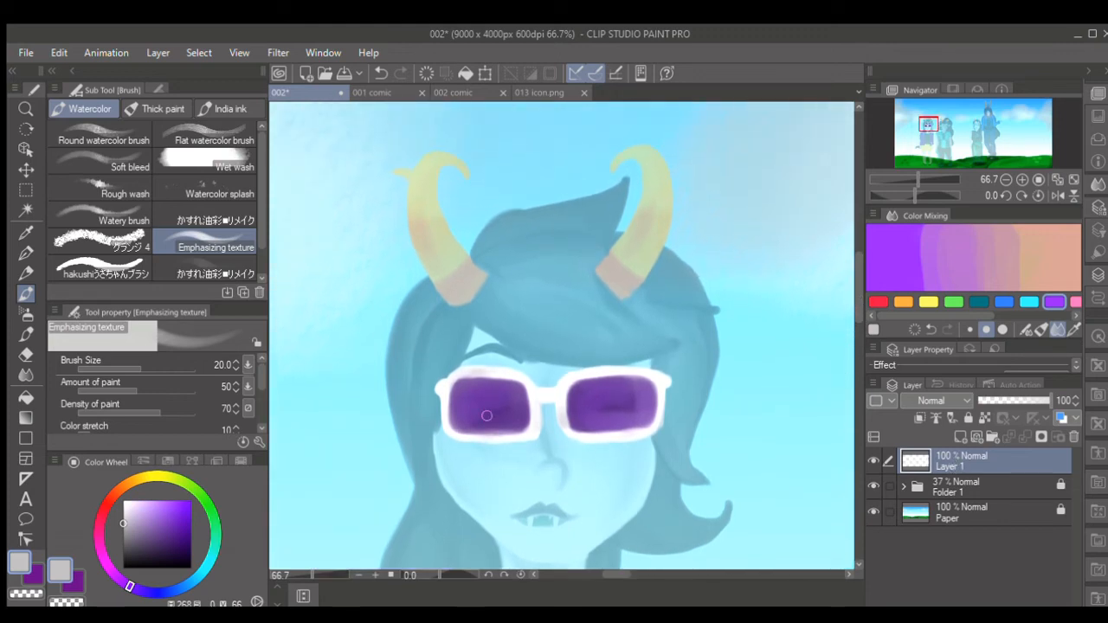
pyautogui.press('i')
pyautogui.click(934, 171)
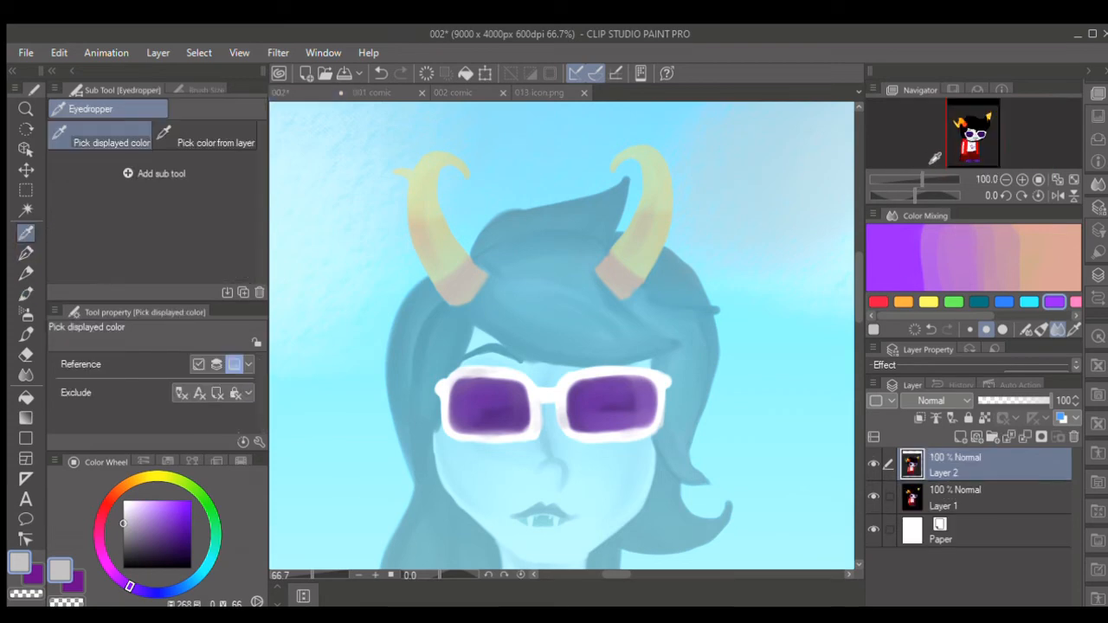
pyautogui.click(932, 159)
pyautogui.click(482, 538)
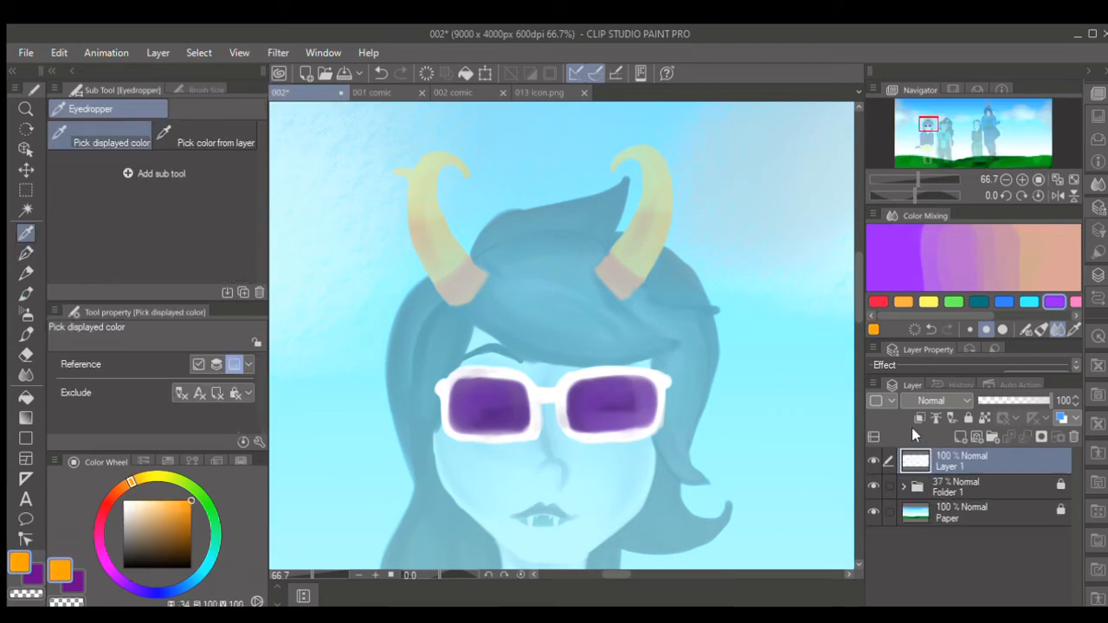
pyautogui.press('b')
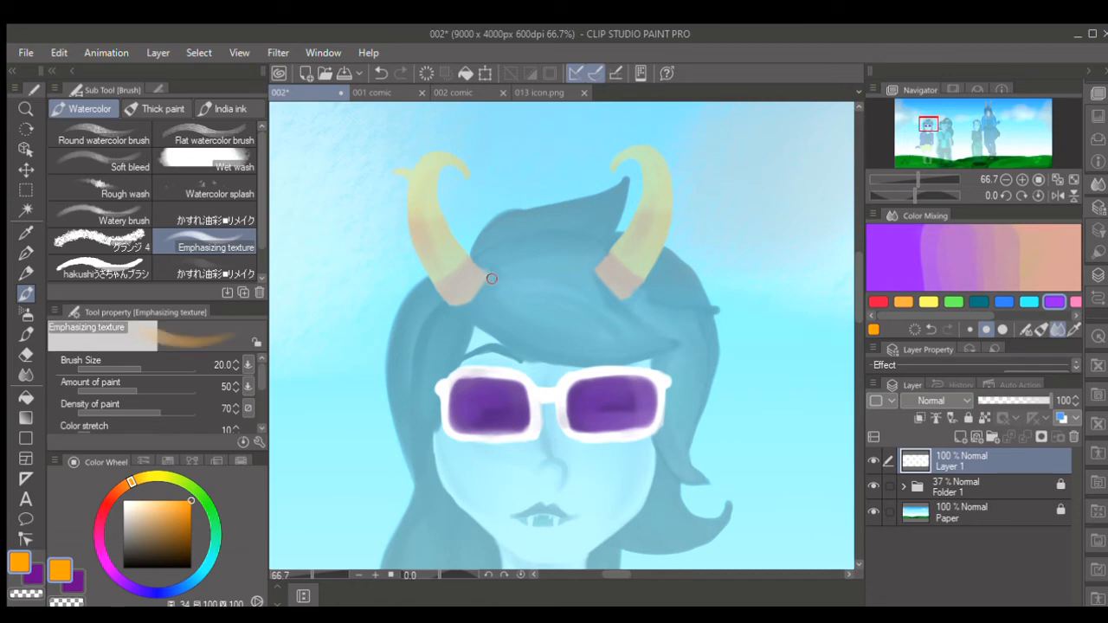
pyautogui.moveTo(492, 281)
pyautogui.mouseDown()
pyautogui.moveTo(451, 204)
pyautogui.moveTo(417, 188)
pyautogui.moveTo(387, 231)
pyautogui.moveTo(366, 303)
pyautogui.moveTo(312, 255)
pyautogui.moveTo(365, 333)
pyautogui.moveTo(412, 283)
pyautogui.moveTo(447, 309)
pyautogui.moveTo(480, 303)
pyautogui.moveTo(492, 284)
pyautogui.moveTo(464, 231)
pyautogui.moveTo(431, 195)
pyautogui.moveTo(403, 209)
pyautogui.moveTo(369, 308)
pyautogui.moveTo(324, 278)
pyautogui.moveTo(338, 295)
pyautogui.moveTo(321, 263)
pyautogui.moveTo(353, 320)
pyautogui.moveTo(369, 327)
pyautogui.moveTo(404, 273)
pyautogui.moveTo(407, 290)
pyautogui.moveTo(365, 321)
pyautogui.moveTo(407, 227)
pyautogui.moveTo(435, 204)
pyautogui.moveTo(483, 282)
pyautogui.moveTo(465, 304)
pyautogui.moveTo(404, 274)
pyautogui.moveTo(427, 251)
pyautogui.mouseUp()
pyautogui.press('[')
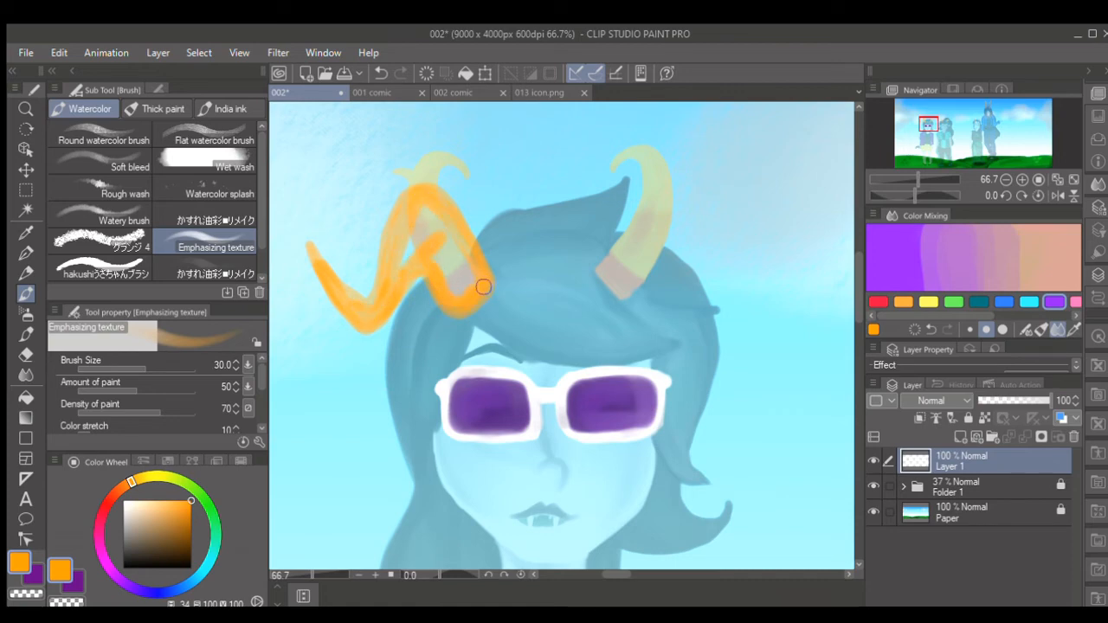
pyautogui.moveTo(483, 287)
pyautogui.mouseDown()
pyautogui.moveTo(457, 230)
pyautogui.moveTo(425, 210)
pyautogui.moveTo(406, 258)
pyautogui.moveTo(451, 226)
pyautogui.moveTo(470, 281)
pyautogui.mouseUp()
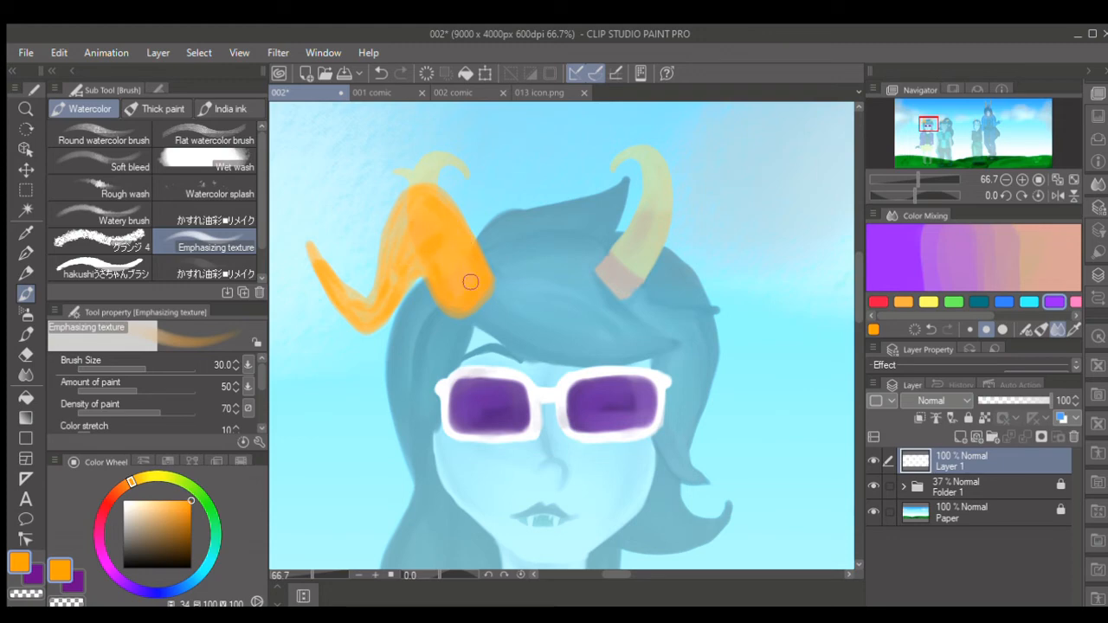
# - Duplicate Layer 1 and merge the copies down to make the painted horn and glasses more opaque
pyautogui.click(235, 196)
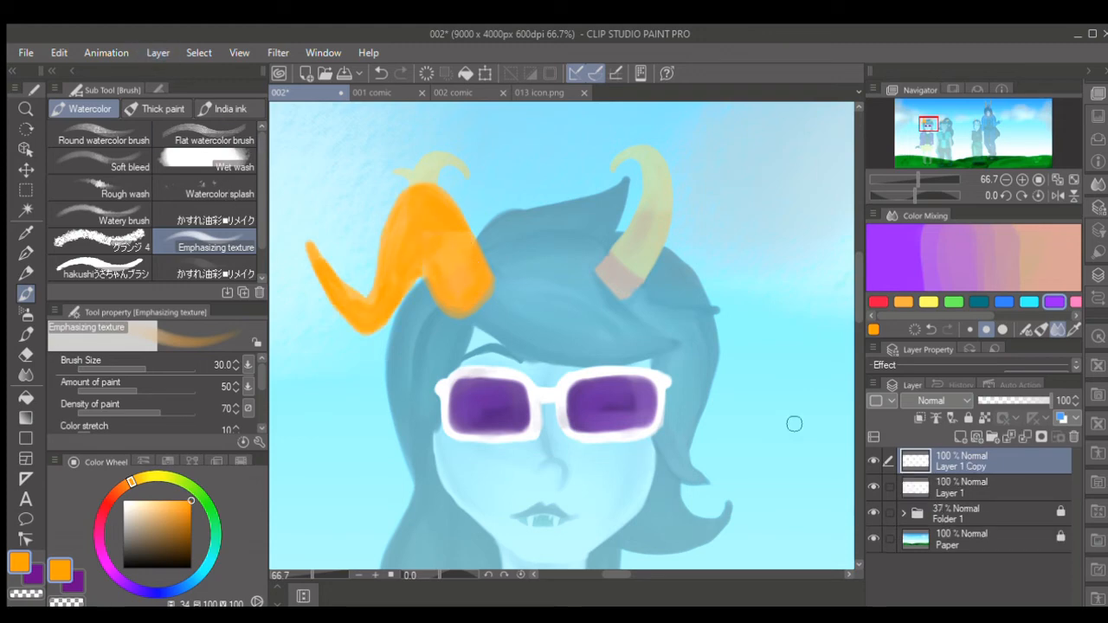
pyautogui.hotkey('ctrl', 'e')
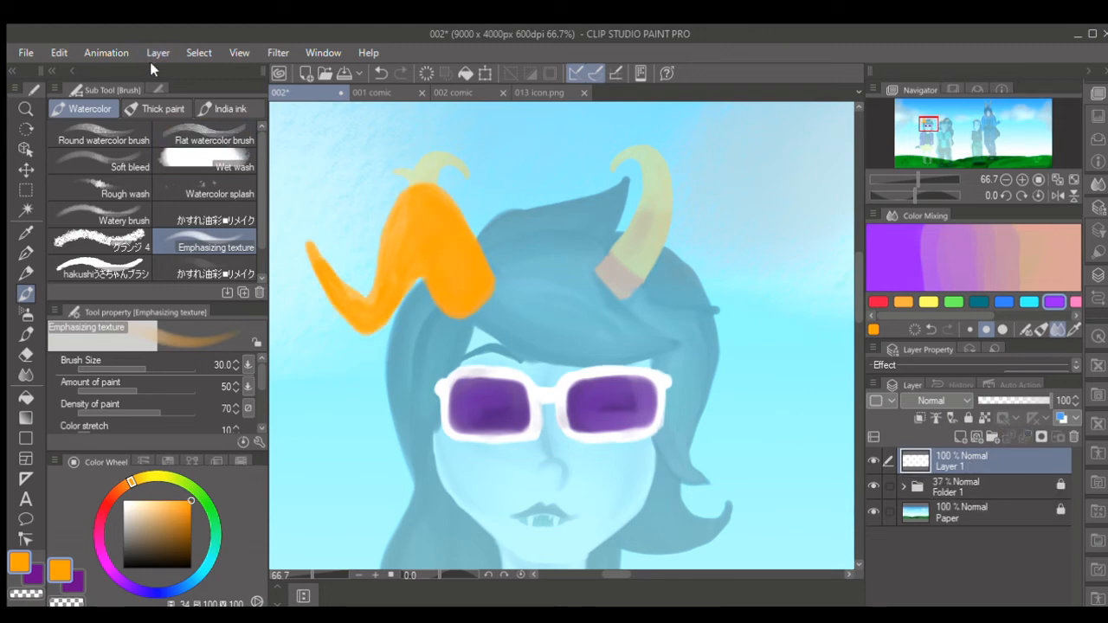
pyautogui.click(225, 171)
pyautogui.click(1010, 433)
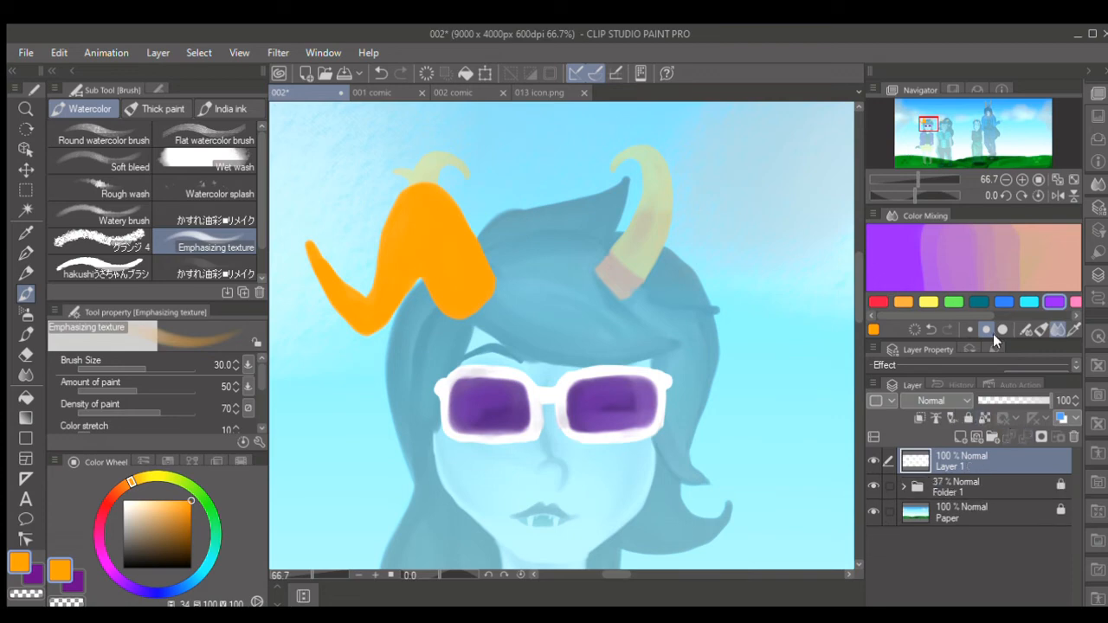
# - Choose a dark brown-orange and shade the upper bend and inner edges of the orange horn
pyautogui.click(188, 537)
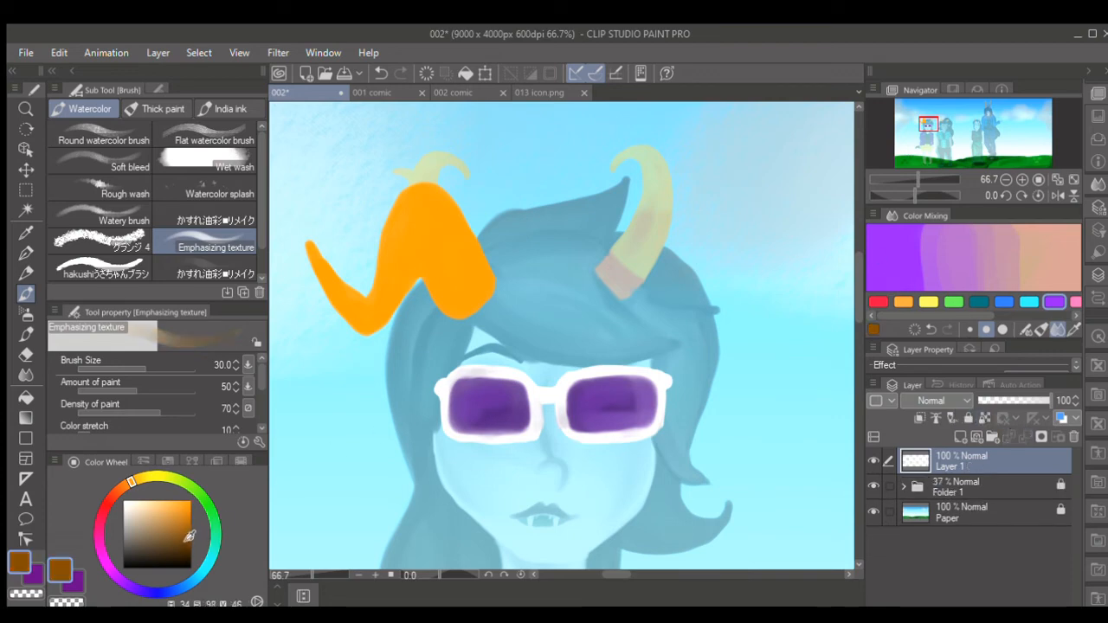
pyautogui.press(']')
pyautogui.moveTo(451, 206); pyautogui.dragTo(451, 255)
pyautogui.moveTo(396, 227)
pyautogui.mouseDown()
pyautogui.moveTo(457, 223)
pyautogui.moveTo(438, 198)
pyautogui.moveTo(455, 226)
pyautogui.moveTo(463, 221)
pyautogui.moveTo(420, 192)
pyautogui.moveTo(398, 211)
pyautogui.moveTo(430, 197)
pyautogui.moveTo(392, 237)
pyautogui.mouseUp()
pyautogui.press('[')
pyautogui.press('[')
# - Paint the horn's outer tip in yellow sampled from the reference on a new layer clipped to Layer 1, and merge it down
pyautogui.press('i')
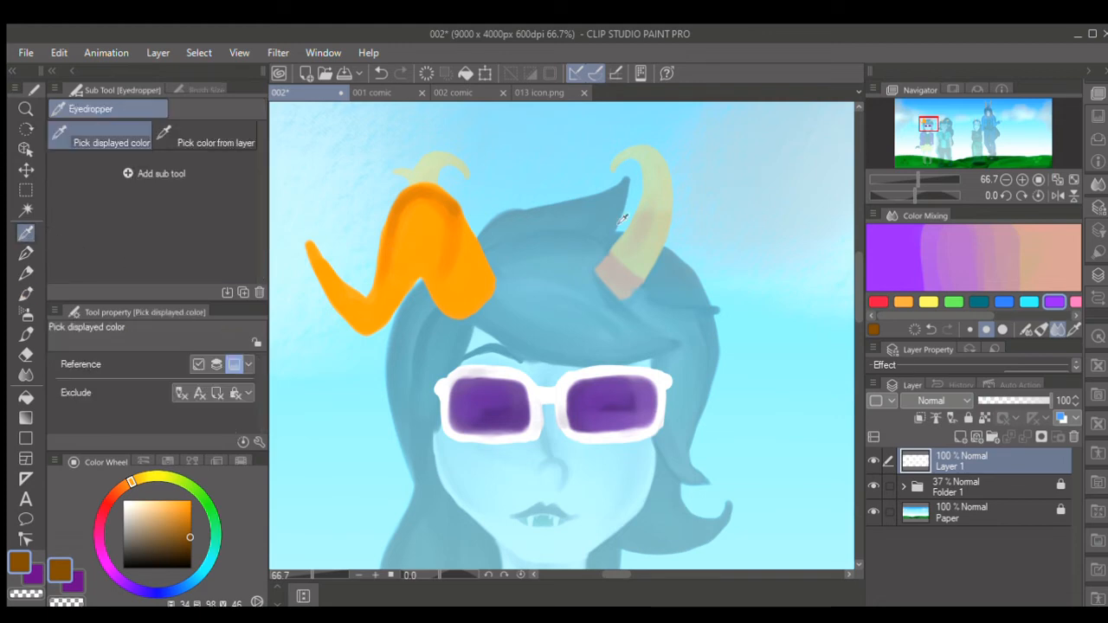
pyautogui.click(912, 172)
pyautogui.click(26, 295)
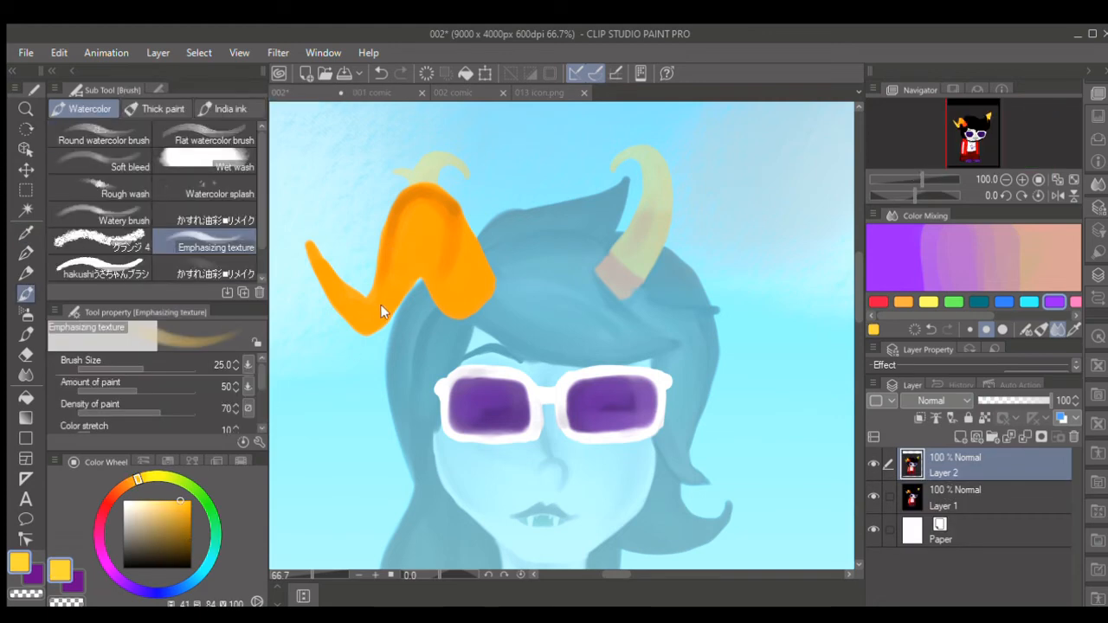
pyautogui.click(412, 310)
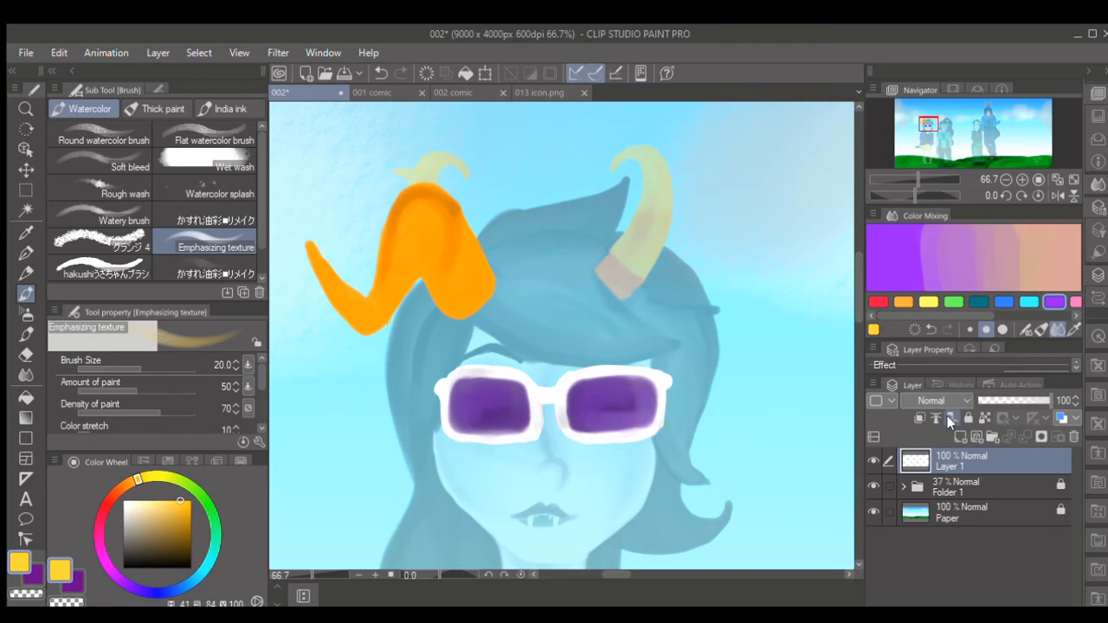
pyautogui.click(961, 437)
pyautogui.click(919, 418)
pyautogui.press(']')
pyautogui.press(']')
pyautogui.moveTo(309, 248)
pyautogui.mouseDown()
pyautogui.moveTo(359, 338)
pyautogui.moveTo(381, 314)
pyautogui.mouseUp()
pyautogui.press(']')
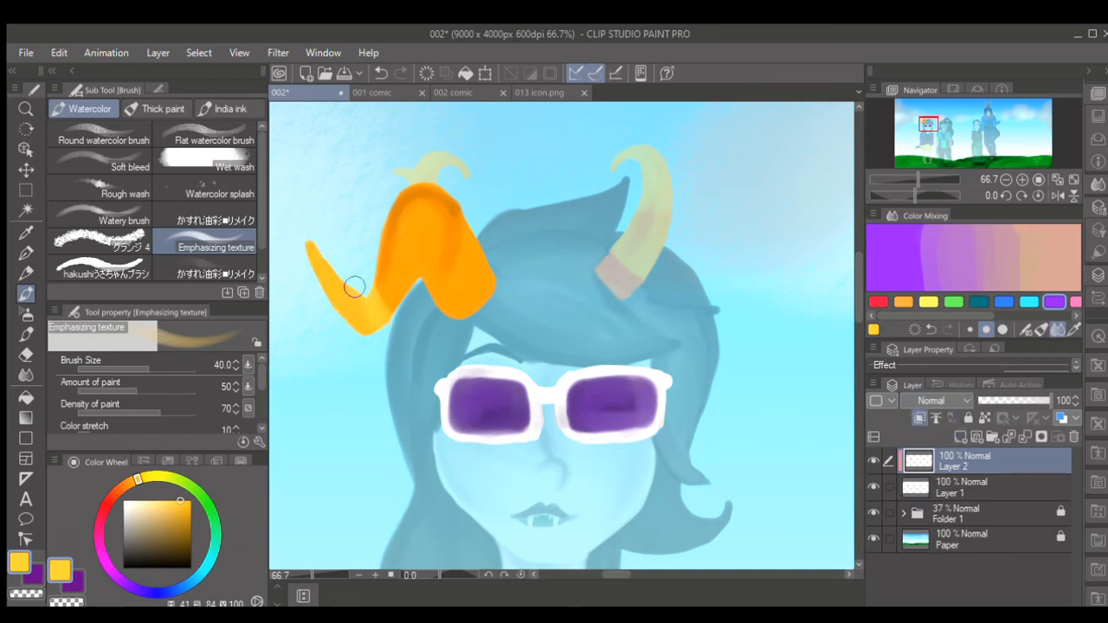
pyautogui.press('[')
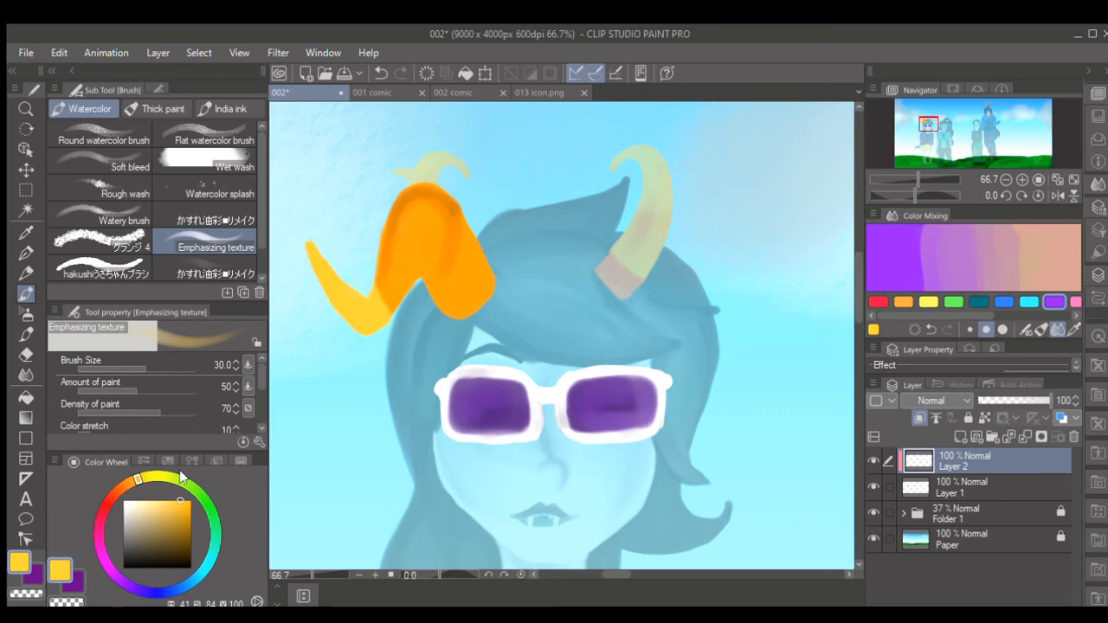
pyautogui.click(152, 504)
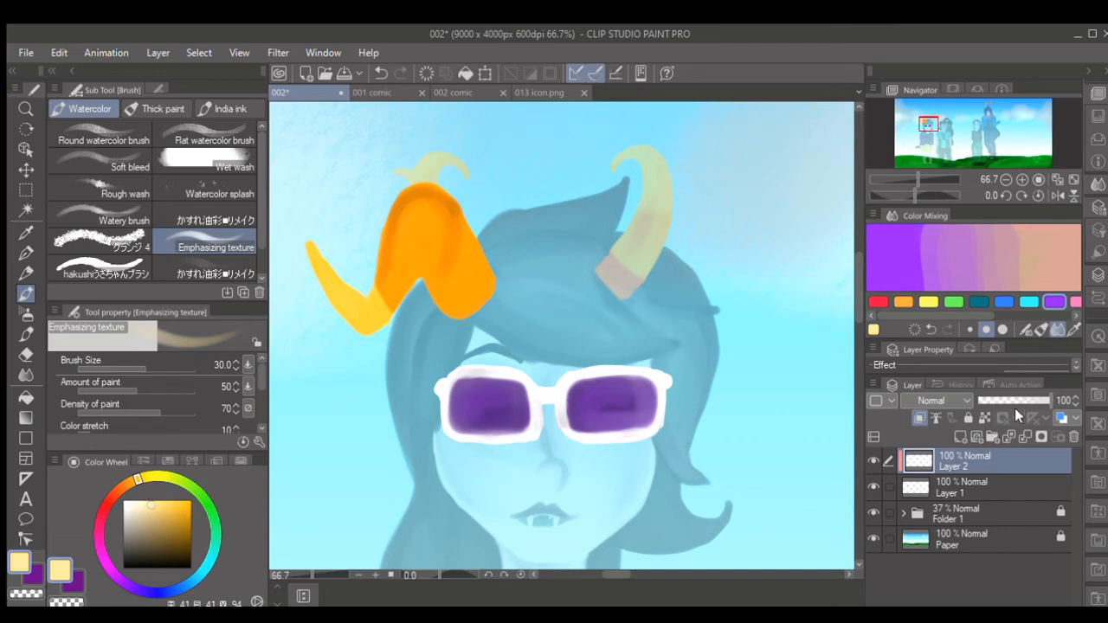
pyautogui.click(1024, 435)
# - Sample red-orange from the reference and paint the horn's base section on a new layer clipped to Layer 1
pyautogui.click(26, 233)
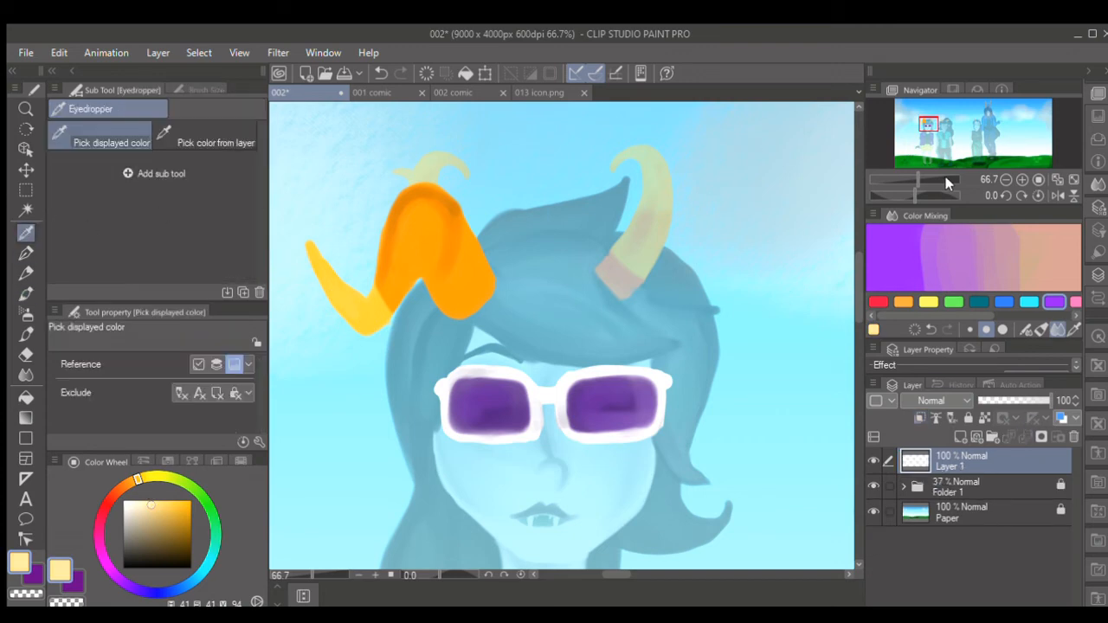
pyautogui.click(941, 172)
pyautogui.click(940, 173)
pyautogui.click(801, 336)
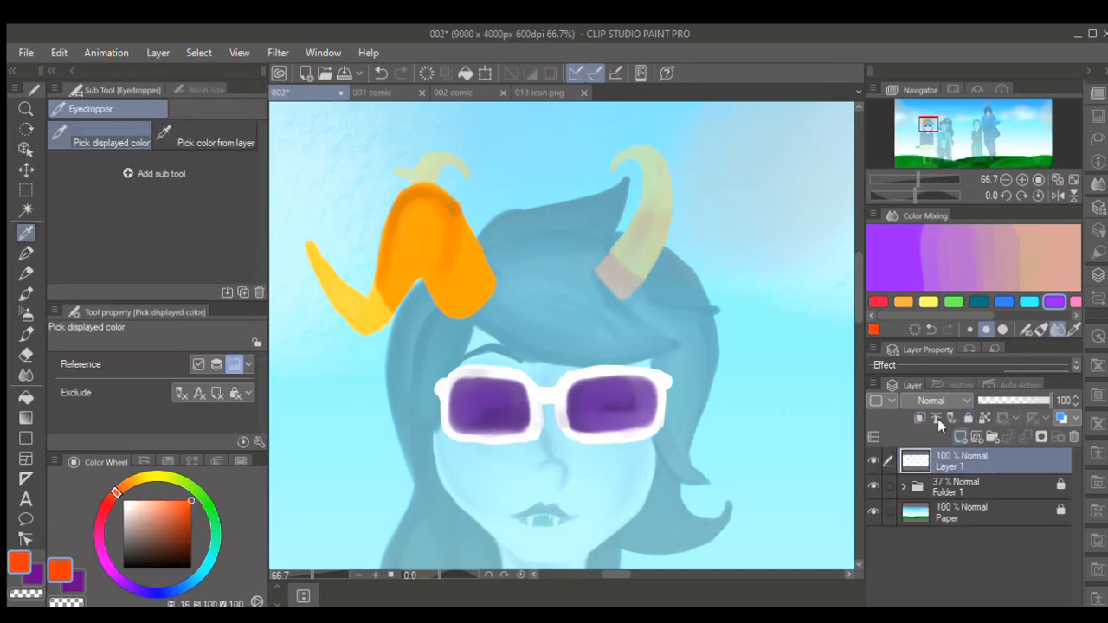
pyautogui.click(960, 437)
pyautogui.click(26, 293)
pyautogui.moveTo(464, 208)
pyautogui.mouseDown()
pyautogui.moveTo(450, 284)
pyautogui.moveTo(473, 210)
pyautogui.moveTo(423, 312)
pyautogui.mouseUp()
pyautogui.moveTo(477, 227); pyautogui.dragTo(439, 299)
pyautogui.moveTo(471, 250)
pyautogui.mouseDown()
pyautogui.moveTo(437, 299)
pyautogui.moveTo(452, 305)
pyautogui.mouseUp()
pyautogui.moveTo(487, 262); pyautogui.dragTo(479, 300)
pyautogui.moveTo(475, 227); pyautogui.dragTo(472, 297)
pyautogui.moveTo(481, 237)
pyautogui.mouseDown()
pyautogui.moveTo(489, 265)
pyautogui.moveTo(454, 307)
pyautogui.mouseUp()
pyautogui.press('[')
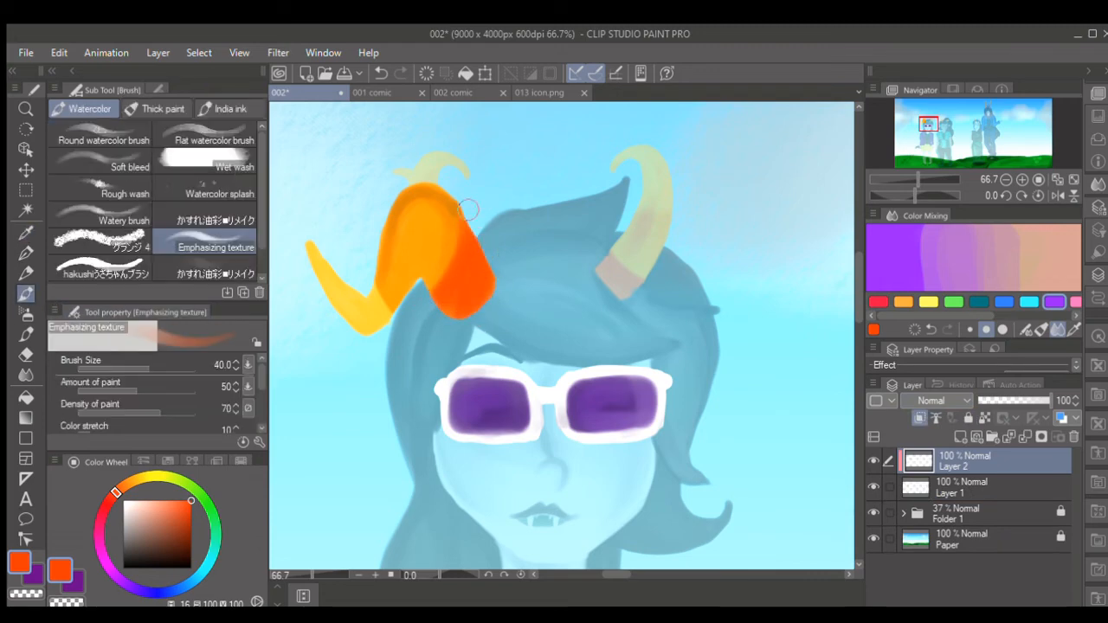
pyautogui.moveTo(469, 210); pyautogui.dragTo(435, 284)
# - Choose a dark red-brown and shade the horn's upper bend on the clipped layer
pyautogui.click(188, 531)
pyautogui.moveTo(438, 209)
pyautogui.mouseDown()
pyautogui.moveTo(471, 246)
pyautogui.moveTo(457, 226)
pyautogui.moveTo(473, 283)
pyautogui.moveTo(413, 188)
pyautogui.moveTo(444, 207)
pyautogui.moveTo(399, 236)
pyautogui.mouseUp()
pyautogui.moveTo(415, 196)
pyautogui.mouseDown()
pyautogui.moveTo(445, 208)
pyautogui.moveTo(401, 235)
pyautogui.moveTo(464, 225)
pyautogui.moveTo(401, 250)
pyautogui.mouseUp()
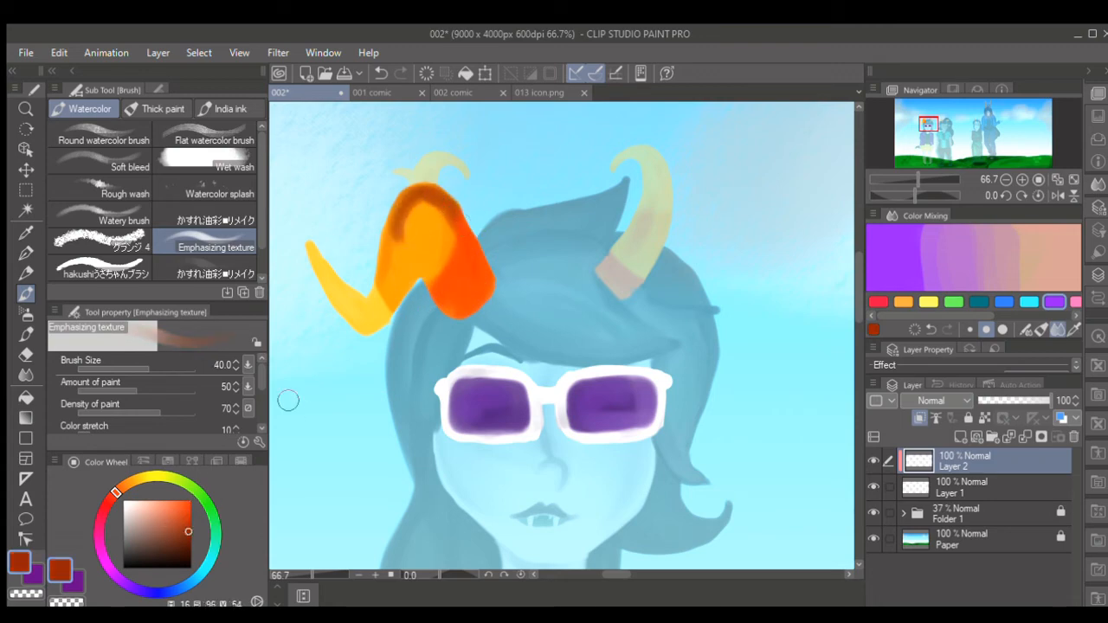
# - Choose a light salmon-orange, blend it over the middle section of the orange horn with a size 60 brush, and merge Layer 2 down
pyautogui.click(162, 510)
pyautogui.press(']')
pyautogui.press(']')
pyautogui.moveTo(436, 199)
pyautogui.mouseDown()
pyautogui.moveTo(416, 240)
pyautogui.moveTo(437, 194)
pyautogui.moveTo(386, 278)
pyautogui.moveTo(445, 200)
pyautogui.moveTo(455, 236)
pyautogui.mouseUp()
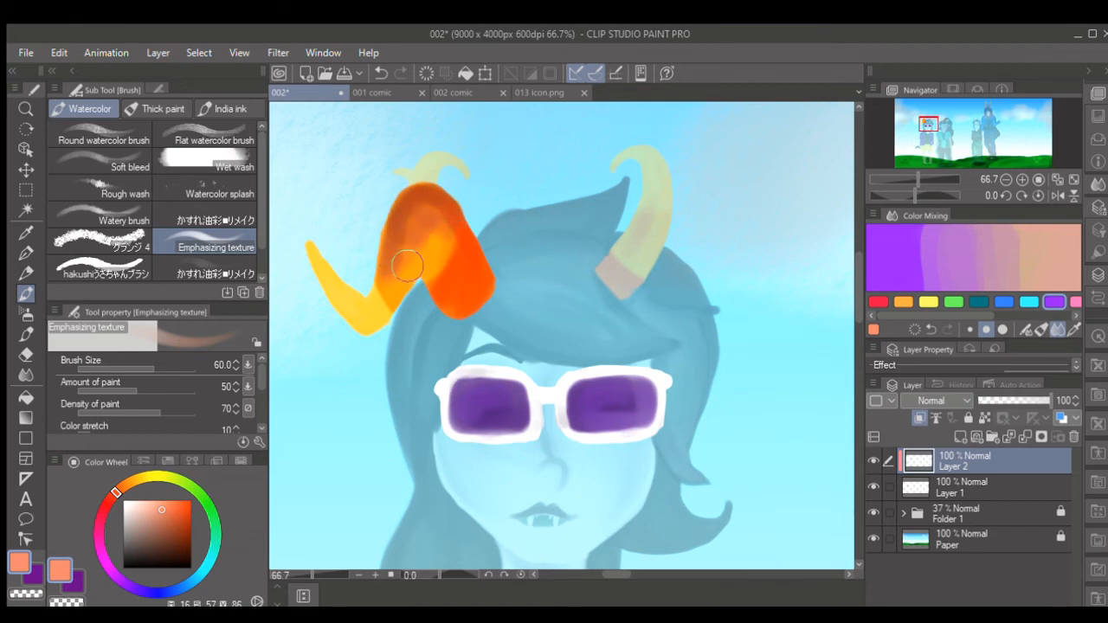
pyautogui.moveTo(408, 262); pyautogui.dragTo(407, 270)
pyautogui.click(1013, 429)
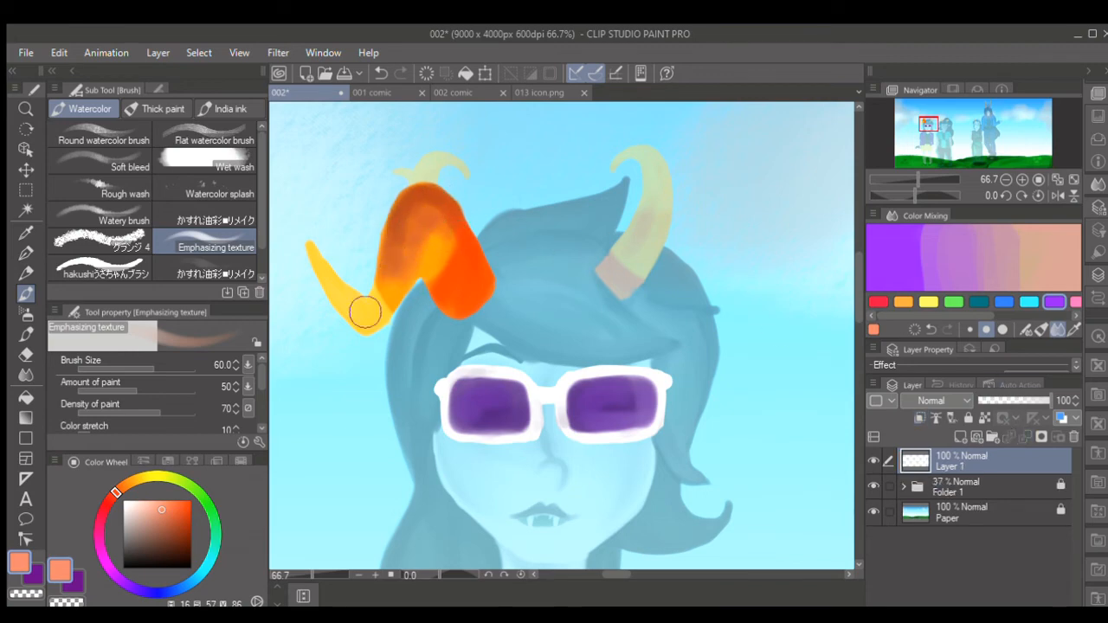
# - Sample the horn's orange, glaze its middle section on a new layer clipped to Layer 1 at 63% opacity, and merge it down
pyautogui.press('i')
pyautogui.click(427, 268)
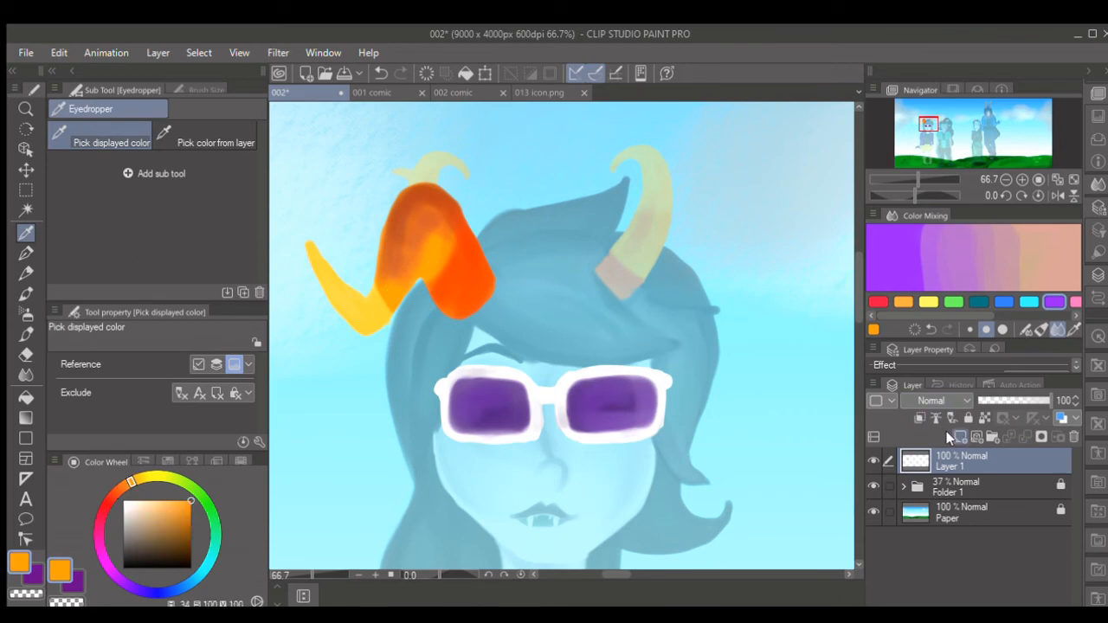
pyautogui.click(957, 436)
pyautogui.press('b')
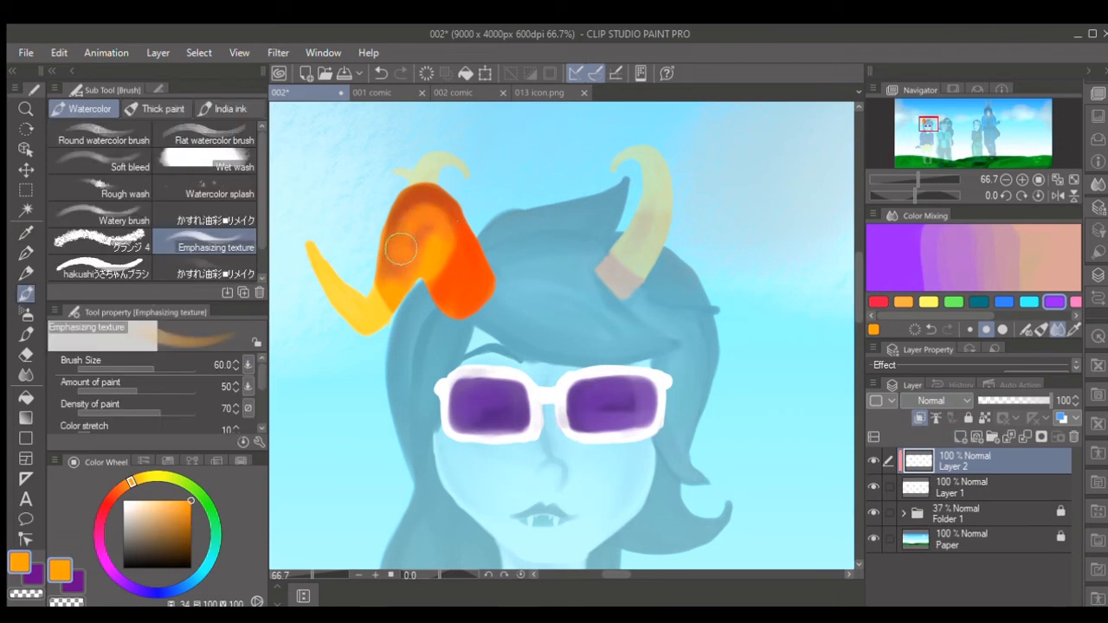
pyautogui.moveTo(401, 249)
pyautogui.mouseDown()
pyautogui.moveTo(430, 211)
pyautogui.moveTo(400, 255)
pyautogui.moveTo(413, 247)
pyautogui.moveTo(418, 258)
pyautogui.moveTo(443, 238)
pyautogui.moveTo(406, 204)
pyautogui.moveTo(422, 193)
pyautogui.moveTo(387, 283)
pyautogui.moveTo(417, 257)
pyautogui.mouseUp()
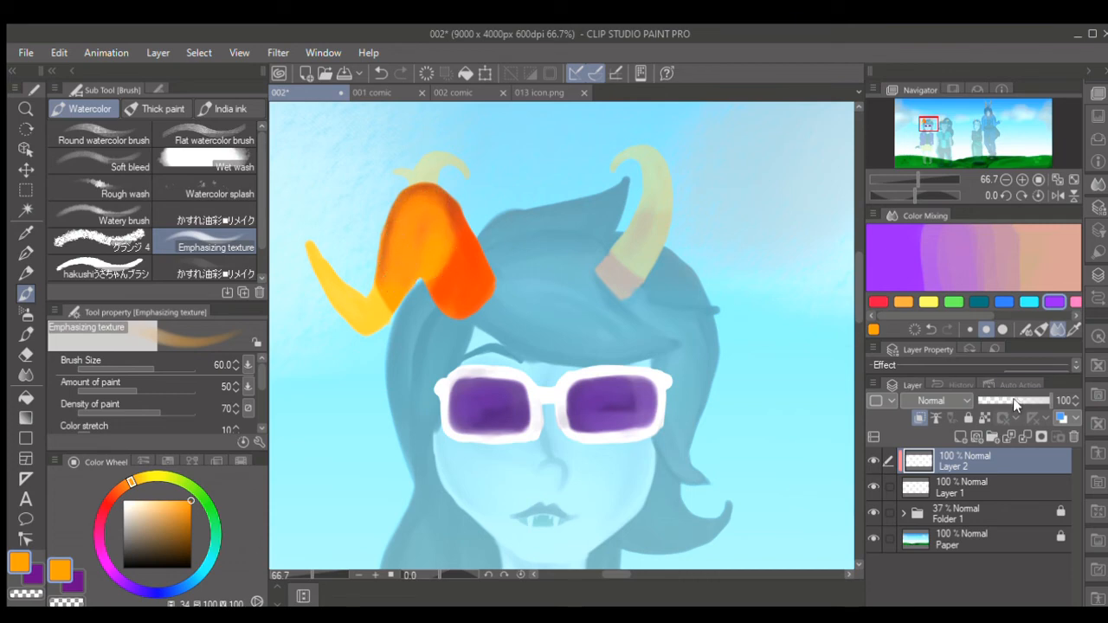
pyautogui.moveTo(1013, 399); pyautogui.dragTo(1026, 402)
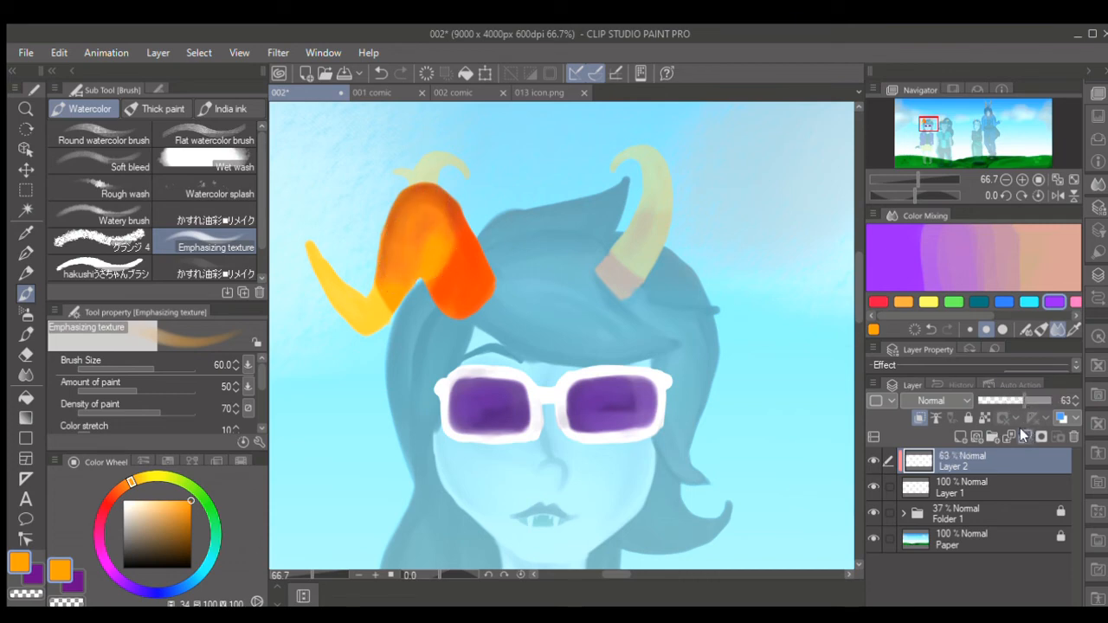
pyautogui.click(1022, 433)
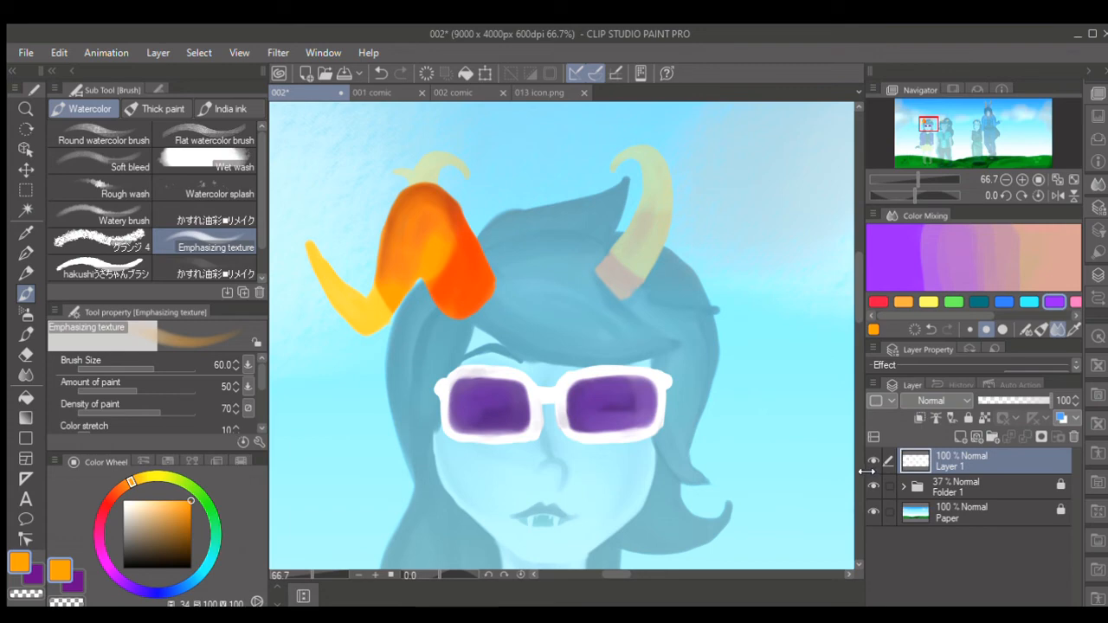
# - Sample purple from the reference image and darken it to a near-black purple for the character's hair
pyautogui.scroll(-3, 853, 343)
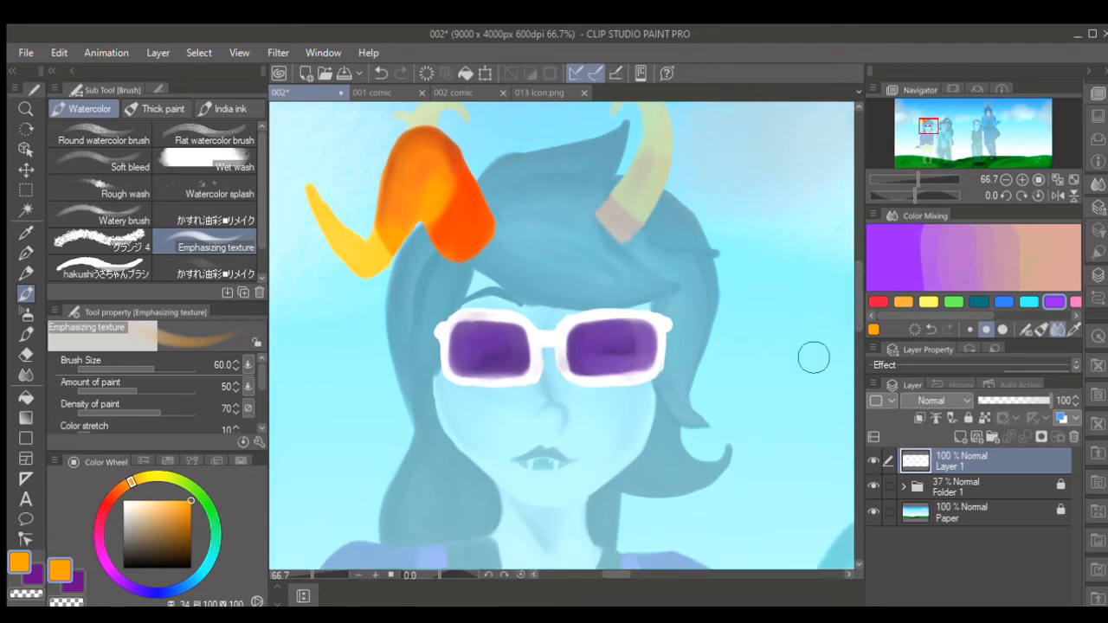
pyautogui.click(122, 562)
pyautogui.click(26, 232)
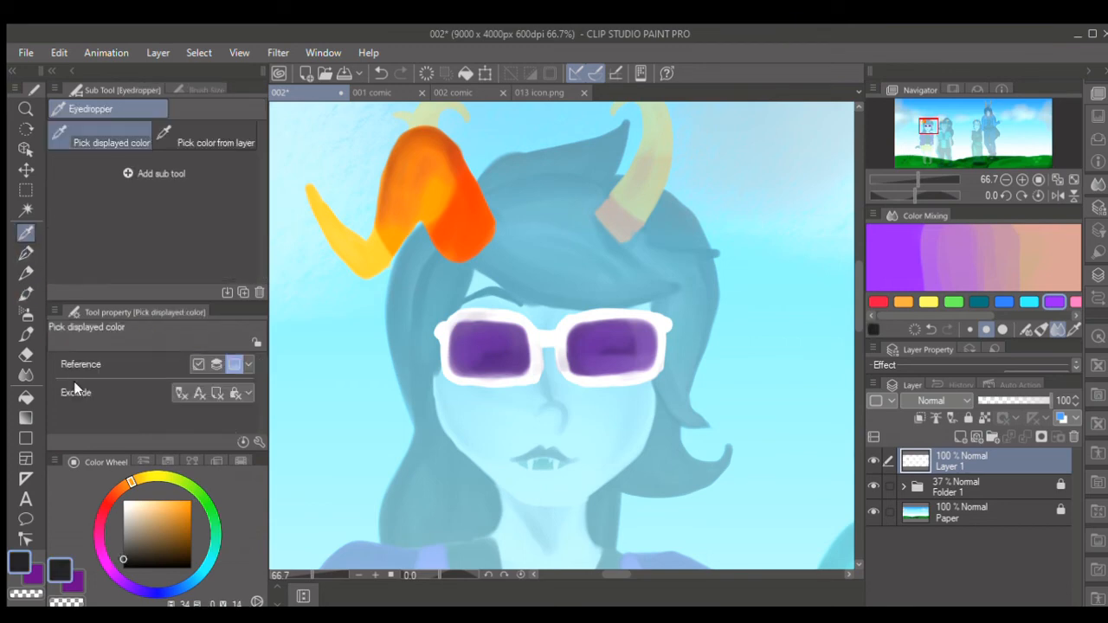
pyautogui.click(980, 252)
pyautogui.click(958, 309)
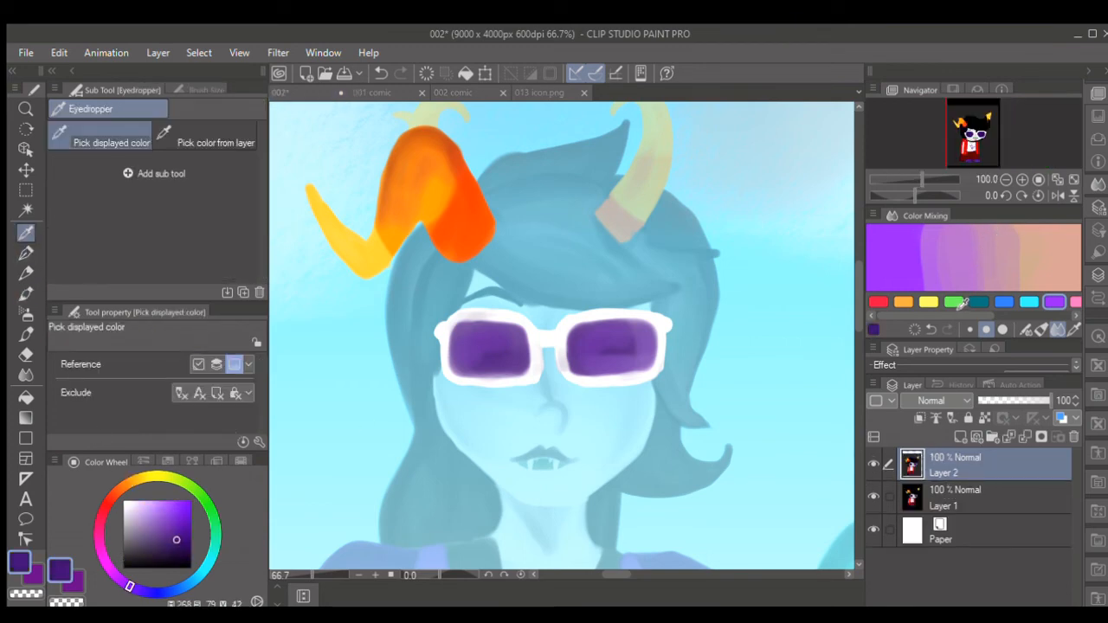
pyautogui.click(663, 376)
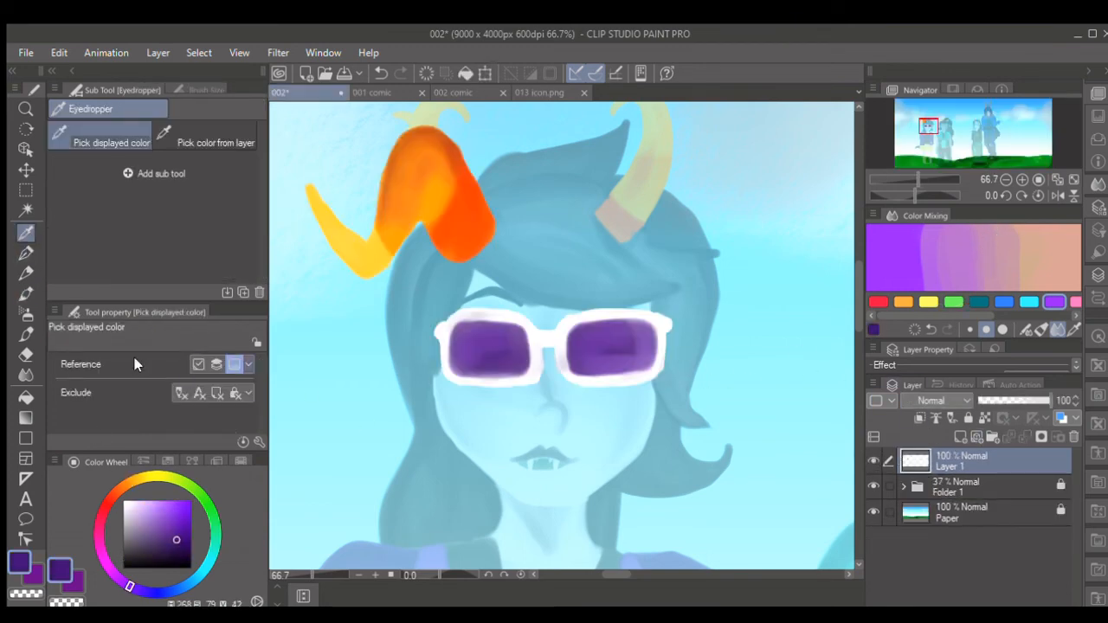
pyautogui.press('b')
pyautogui.click(185, 555)
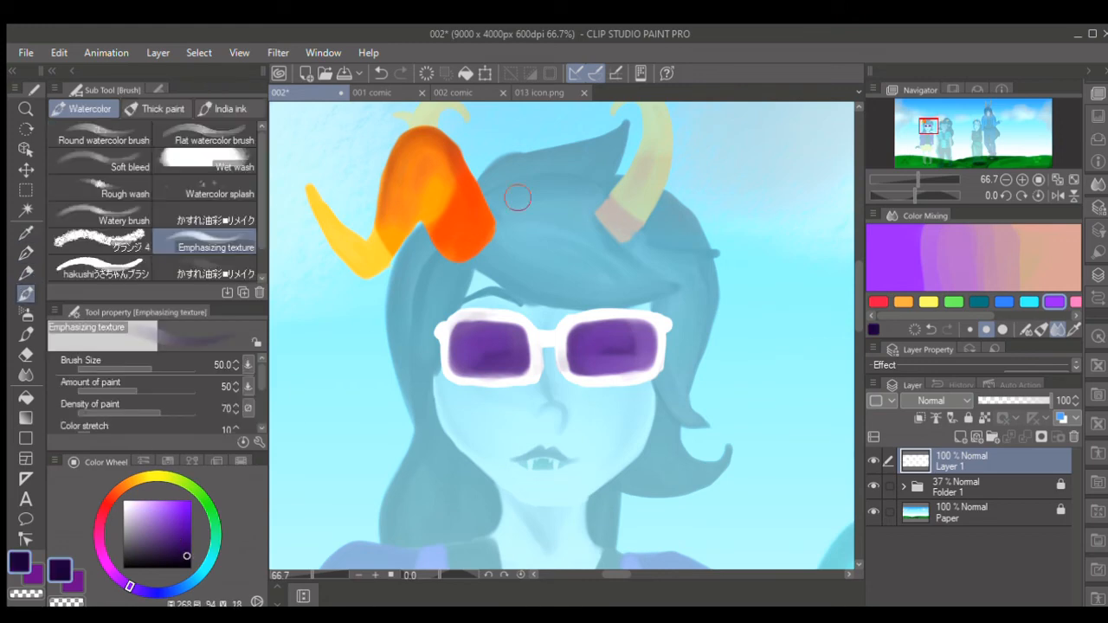
# - Outline the upper edge of the hair from the orange horn to a pointed spike, using a size 20 brush
pyautogui.moveTo(856, 287); pyautogui.dragTo(855, 280)
pyautogui.press('[')
pyautogui.press('[')
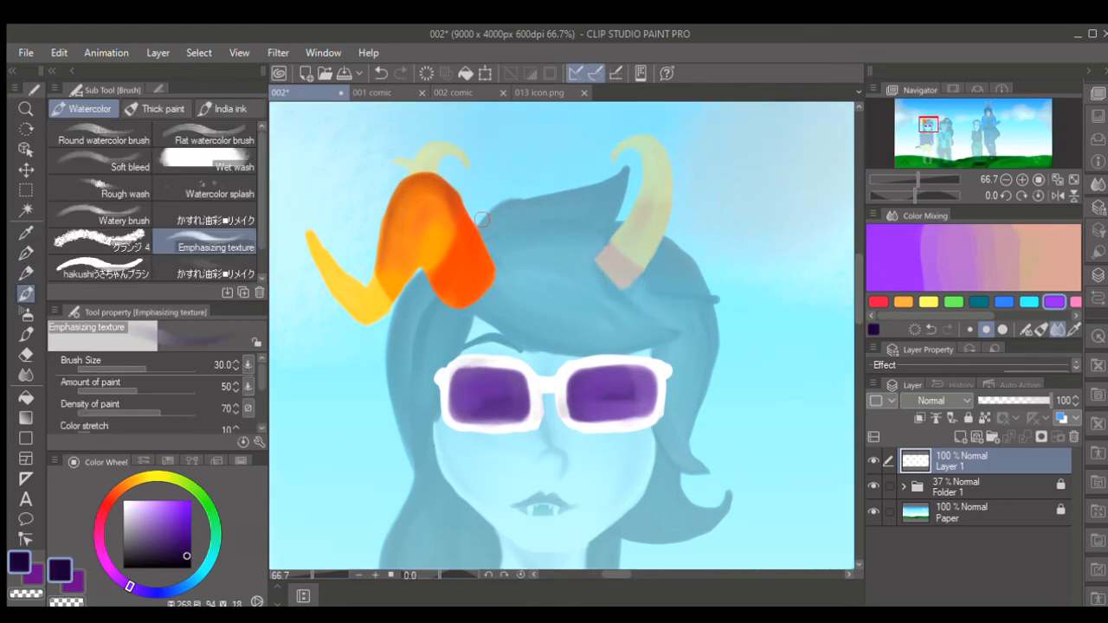
pyautogui.press('[')
pyautogui.press('[')
pyautogui.press('[')
pyautogui.moveTo(476, 220)
pyautogui.mouseDown()
pyautogui.moveTo(563, 201)
pyautogui.moveTo(662, 221)
pyautogui.moveTo(703, 161)
pyautogui.moveTo(681, 264)
pyautogui.mouseUp()
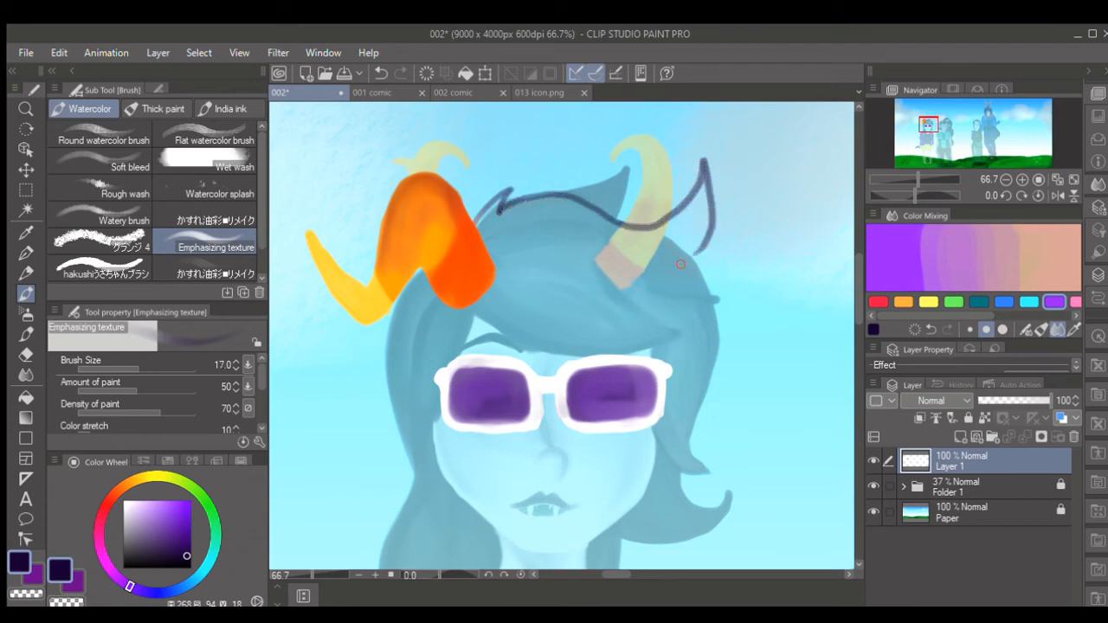
pyautogui.hotkey('ctrl', 'z')
pyautogui.press(']')
pyautogui.moveTo(498, 213)
pyautogui.mouseDown()
pyautogui.moveTo(537, 197)
pyautogui.moveTo(607, 222)
pyautogui.moveTo(684, 207)
pyautogui.moveTo(699, 183)
pyautogui.moveTo(677, 272)
pyautogui.mouseUp()
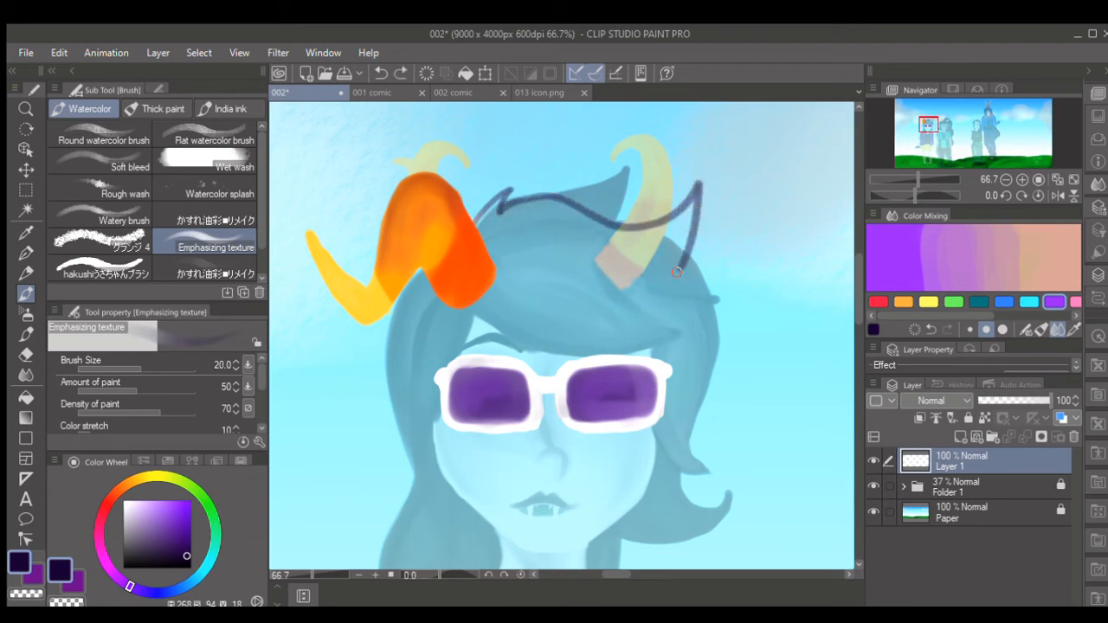
# - Add a new layer and outline the fringe above the glasses with a pointed strand over one lens, using a size 15 brush
pyautogui.press('[')
pyautogui.moveTo(479, 314)
pyautogui.mouseDown()
pyautogui.moveTo(553, 344)
pyautogui.moveTo(579, 357)
pyautogui.mouseUp()
pyautogui.hotkey('ctrl', 'z')
pyautogui.click(961, 437)
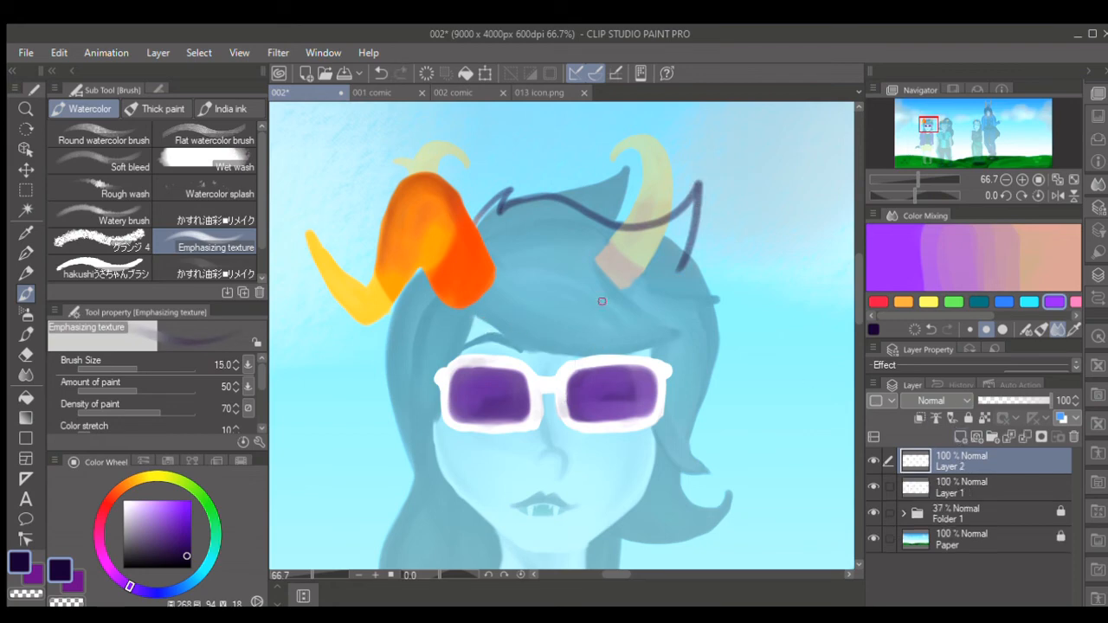
pyautogui.moveTo(491, 334)
pyautogui.mouseDown()
pyautogui.moveTo(581, 374)
pyautogui.moveTo(605, 346)
pyautogui.mouseUp()
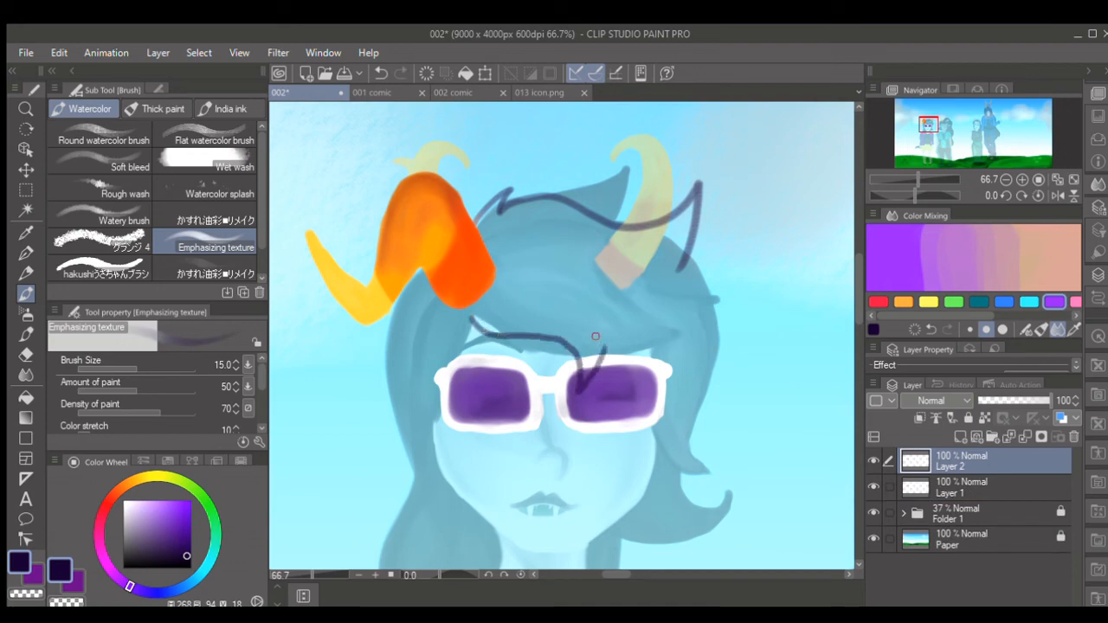
pyautogui.moveTo(469, 318)
pyautogui.mouseDown()
pyautogui.moveTo(580, 356)
pyautogui.moveTo(576, 392)
pyautogui.moveTo(606, 344)
pyautogui.mouseUp()
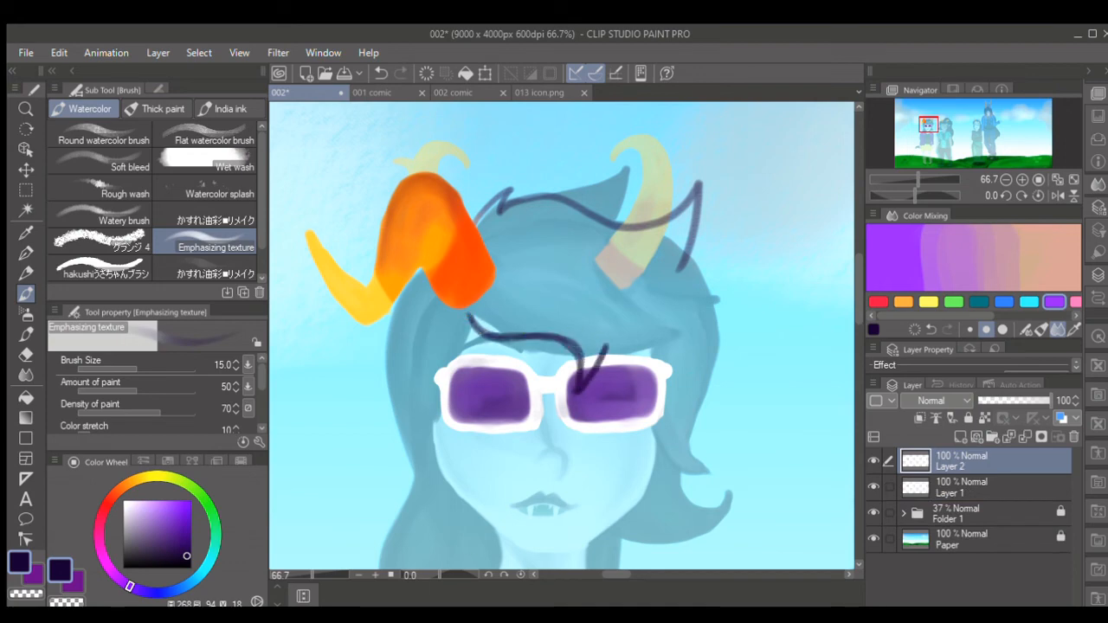
pyautogui.click(378, 568)
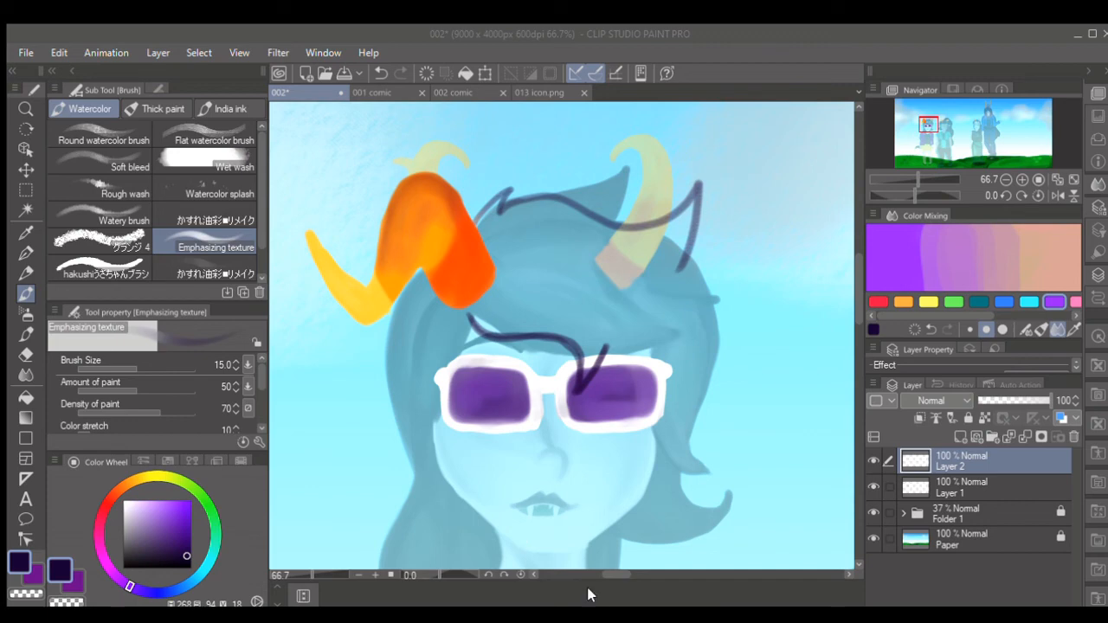
pyautogui.click(601, 563)
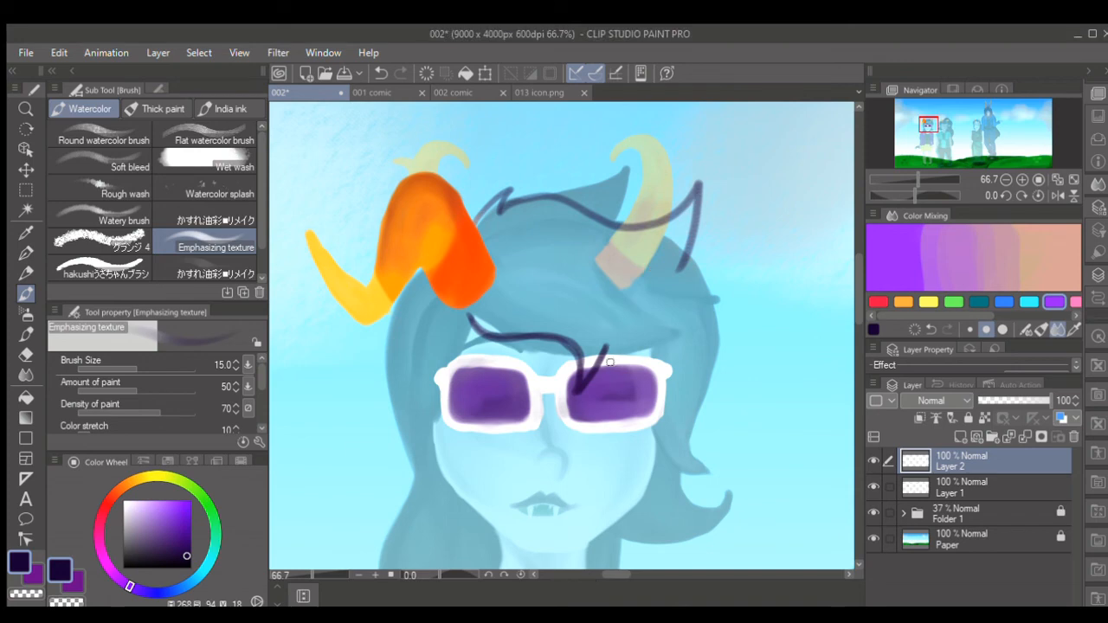
# - Outline the outer side of the hair with a second tall spike, closing the contour between the fringe and the upper edge
pyautogui.moveTo(624, 355)
pyautogui.mouseDown()
pyautogui.moveTo(664, 356)
pyautogui.moveTo(709, 319)
pyautogui.moveTo(700, 253)
pyautogui.moveTo(742, 198)
pyautogui.moveTo(717, 296)
pyautogui.mouseUp()
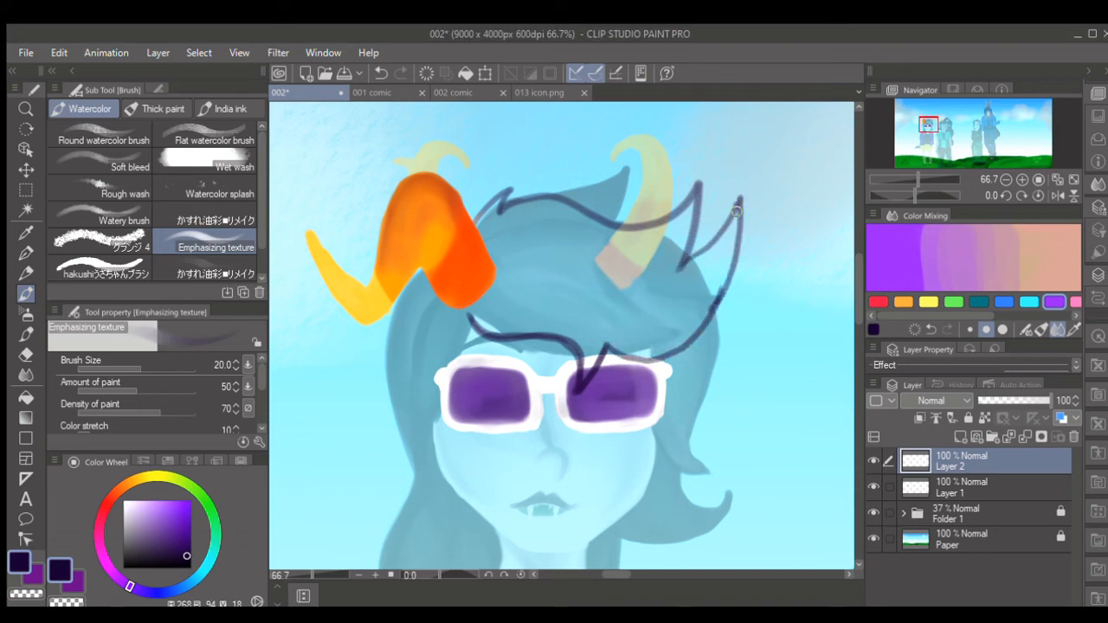
pyautogui.moveTo(737, 211); pyautogui.dragTo(719, 296)
pyautogui.moveTo(733, 230); pyautogui.dragTo(712, 309)
pyautogui.moveTo(741, 199)
pyautogui.mouseDown()
pyautogui.moveTo(712, 249)
pyautogui.moveTo(676, 275)
pyautogui.mouseUp()
pyautogui.press(']')
pyautogui.moveTo(735, 222); pyautogui.dragTo(706, 301)
# - Fill the outlined hair shape with the dark purple, enlarging the brush to 60 for the interior
pyautogui.moveTo(722, 261)
pyautogui.mouseDown()
pyautogui.moveTo(692, 334)
pyautogui.moveTo(661, 352)
pyautogui.moveTo(627, 350)
pyautogui.moveTo(603, 332)
pyautogui.moveTo(583, 377)
pyautogui.moveTo(602, 333)
pyautogui.moveTo(585, 363)
pyautogui.moveTo(578, 334)
pyautogui.moveTo(469, 311)
pyautogui.moveTo(502, 271)
pyautogui.mouseUp()
pyautogui.press(']')
pyautogui.press(']')
pyautogui.press('[')
pyautogui.press('[')
pyautogui.moveTo(478, 227)
pyautogui.mouseDown()
pyautogui.moveTo(498, 271)
pyautogui.moveTo(480, 223)
pyautogui.moveTo(504, 198)
pyautogui.moveTo(485, 226)
pyautogui.moveTo(552, 203)
pyautogui.moveTo(628, 232)
pyautogui.moveTo(671, 227)
pyautogui.moveTo(636, 236)
pyautogui.moveTo(690, 201)
pyautogui.moveTo(679, 252)
pyautogui.moveTo(690, 207)
pyautogui.moveTo(646, 249)
pyautogui.moveTo(658, 238)
pyautogui.moveTo(552, 208)
pyautogui.moveTo(498, 227)
pyautogui.moveTo(516, 212)
pyautogui.moveTo(498, 231)
pyautogui.moveTo(511, 292)
pyautogui.moveTo(483, 326)
pyautogui.moveTo(552, 326)
pyautogui.moveTo(603, 307)
pyautogui.moveTo(611, 336)
pyautogui.moveTo(651, 346)
pyautogui.moveTo(688, 322)
pyautogui.moveTo(719, 245)
pyautogui.moveTo(696, 283)
pyautogui.moveTo(699, 272)
pyautogui.moveTo(690, 278)
pyautogui.moveTo(667, 261)
pyautogui.moveTo(639, 278)
pyautogui.moveTo(620, 245)
pyautogui.moveTo(563, 220)
pyautogui.moveTo(511, 239)
pyautogui.moveTo(511, 310)
pyautogui.moveTo(547, 292)
pyautogui.moveTo(540, 311)
pyautogui.moveTo(608, 326)
pyautogui.moveTo(637, 302)
pyautogui.moveTo(668, 304)
pyautogui.moveTo(631, 302)
pyautogui.moveTo(597, 245)
pyautogui.moveTo(545, 261)
pyautogui.moveTo(542, 291)
pyautogui.moveTo(587, 297)
pyautogui.mouseUp()
pyautogui.press(']')
pyautogui.press(']')
pyautogui.press(']')
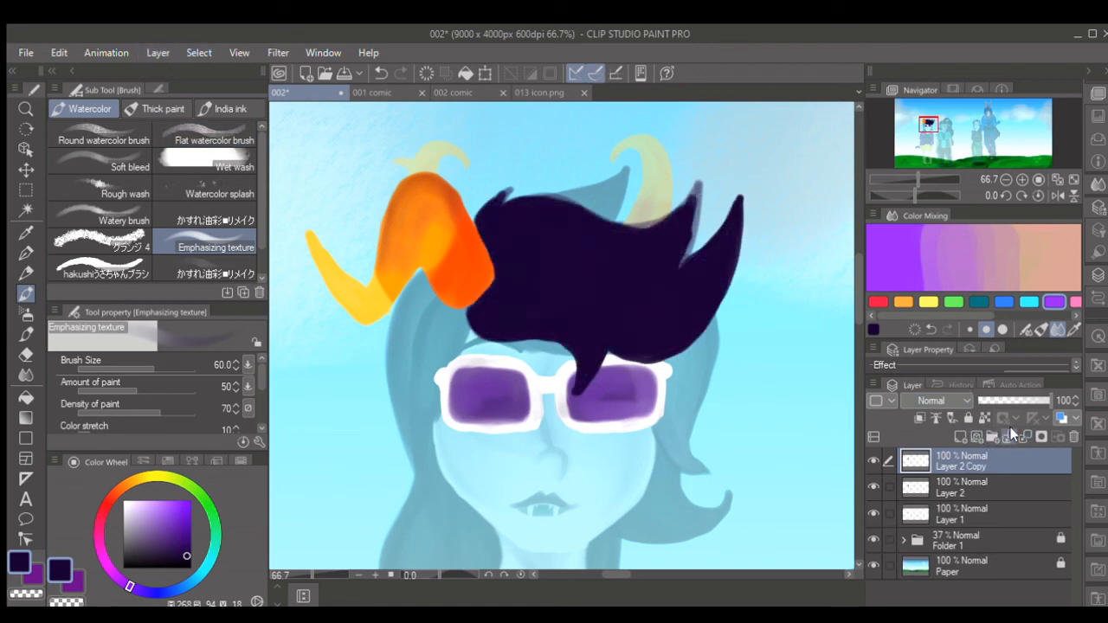
# - Make the hair fill more opaque, and touch up its edges and inner spike with a slightly lighter dark purple
pyautogui.click(1008, 433)
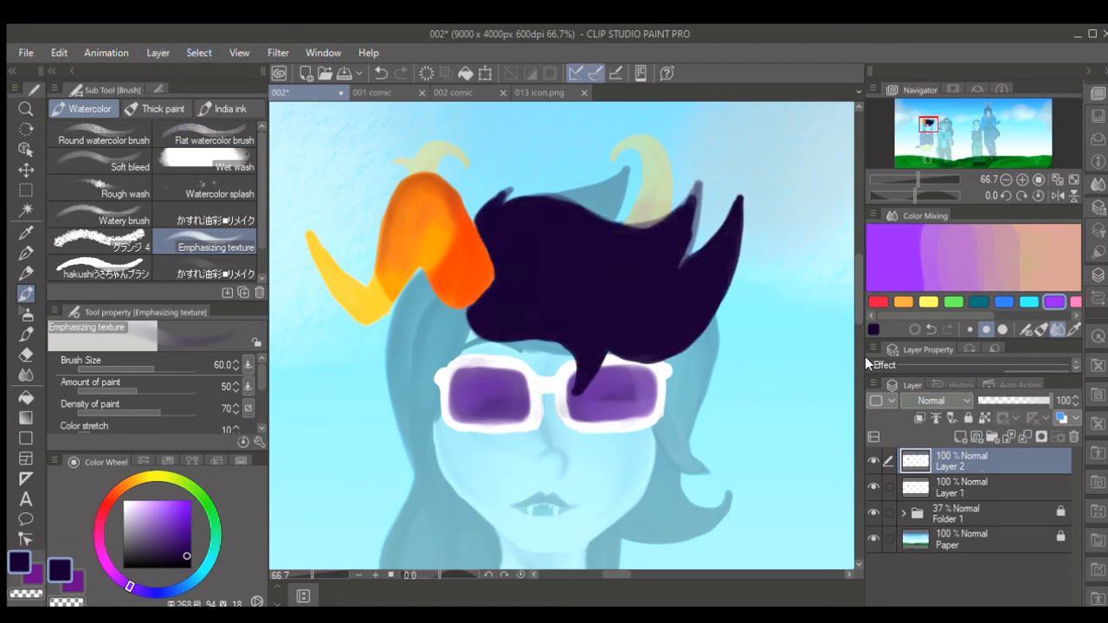
pyautogui.moveTo(482, 226); pyautogui.dragTo(488, 205)
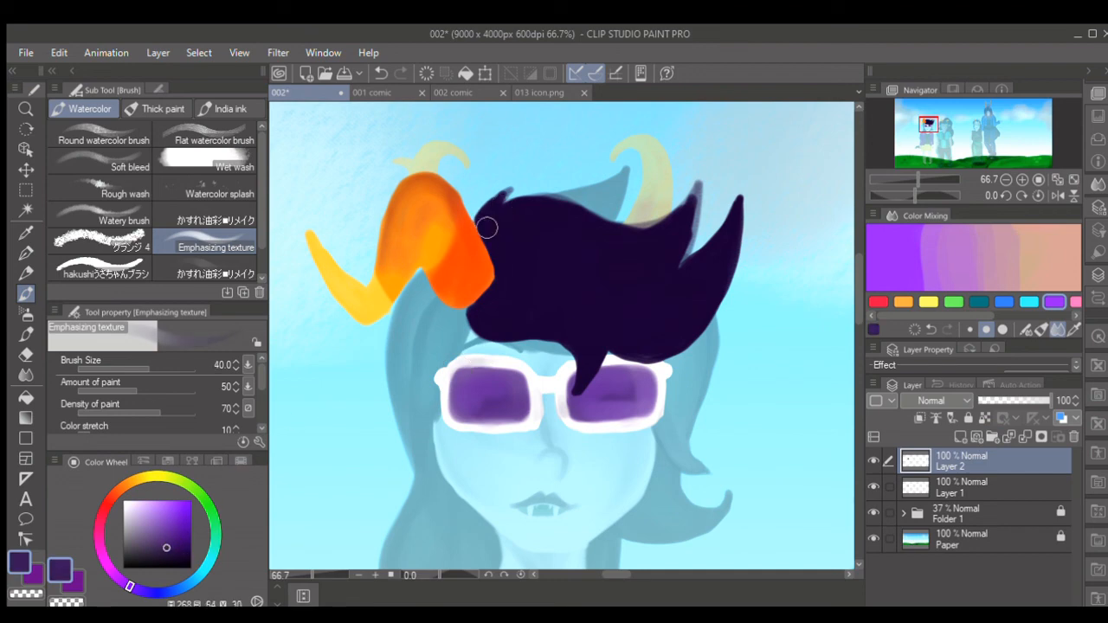
pyautogui.press('[')
pyautogui.press('[')
pyautogui.press('[')
pyautogui.moveTo(696, 192); pyautogui.dragTo(685, 253)
# - Merge the hair into Layer 1, then solidify the painting by duplicating Layer 1 and merging the copies down
pyautogui.click(1024, 437)
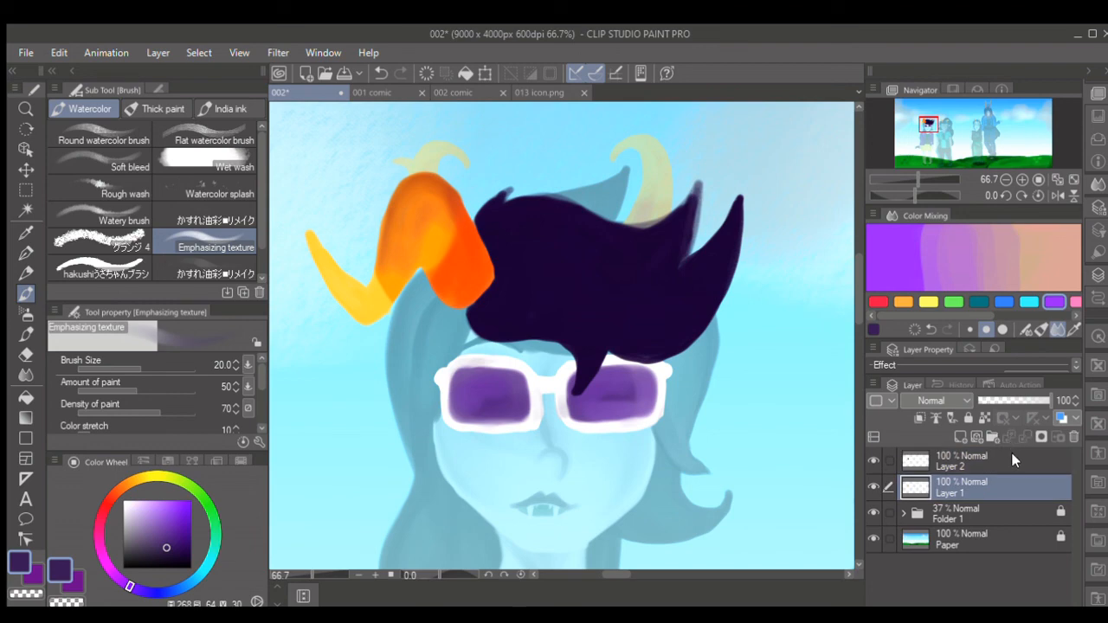
pyautogui.click(199, 177)
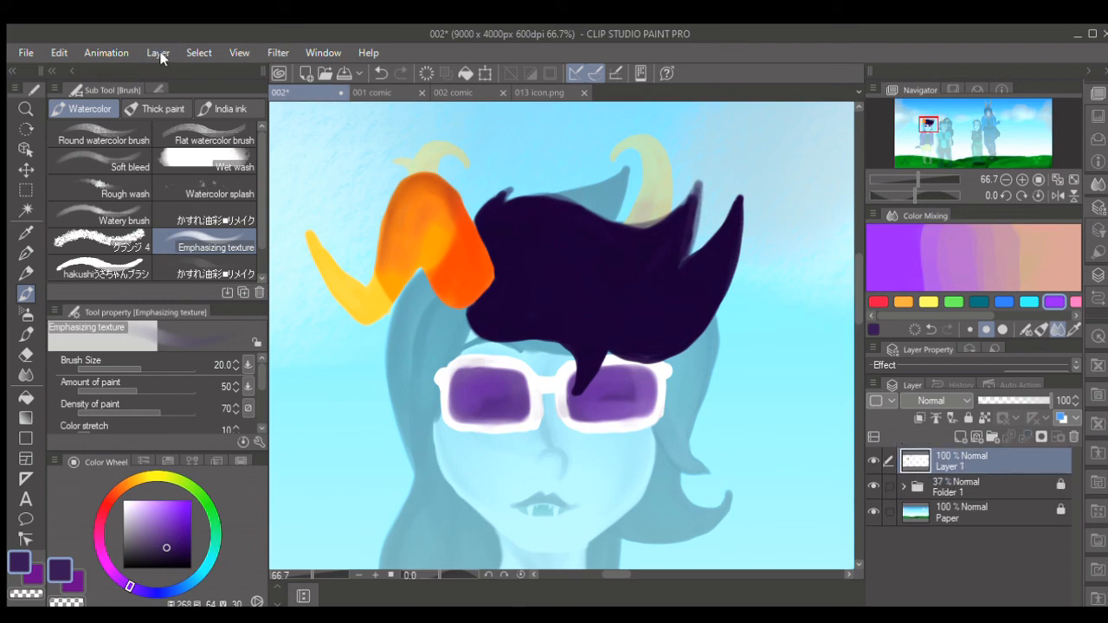
pyautogui.click(159, 54)
pyautogui.click(209, 169)
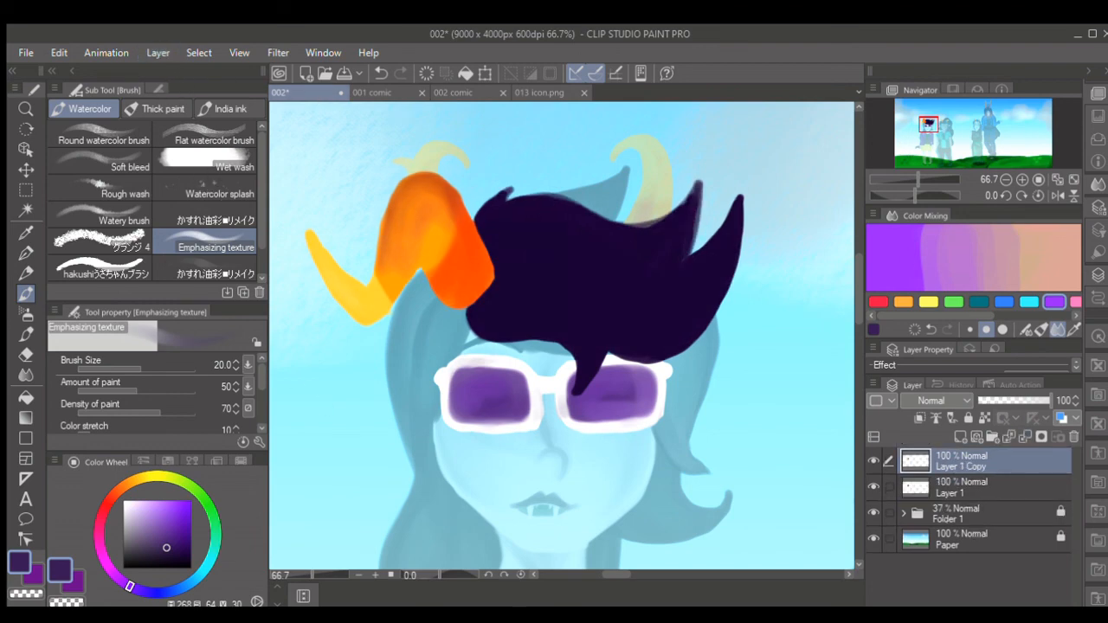
pyautogui.click(1023, 437)
pyautogui.click(1025, 437)
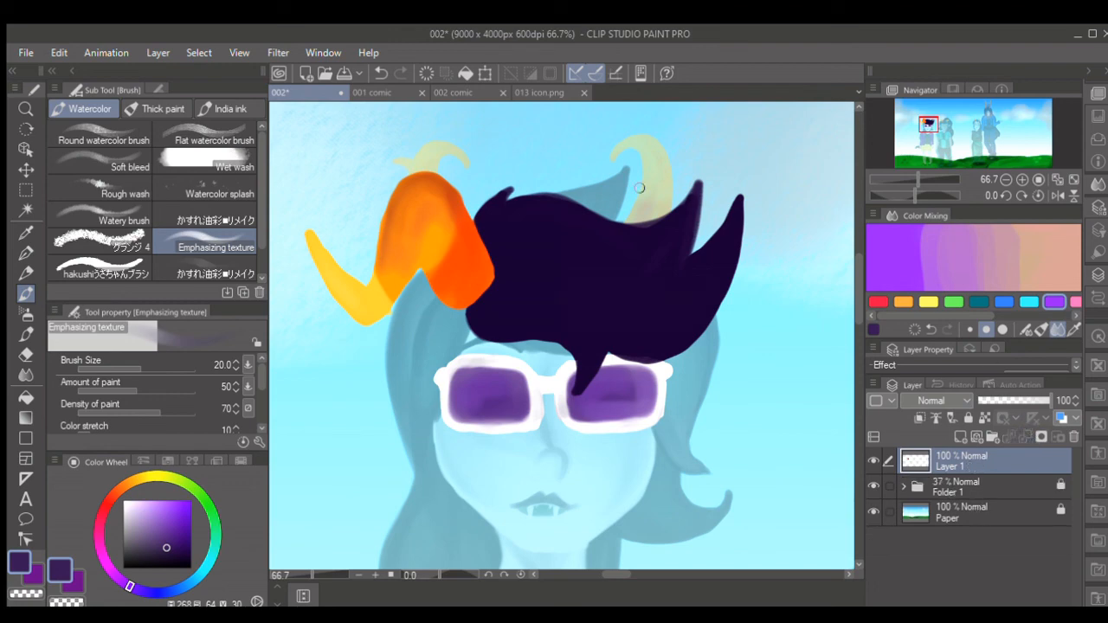
pyautogui.click(1009, 436)
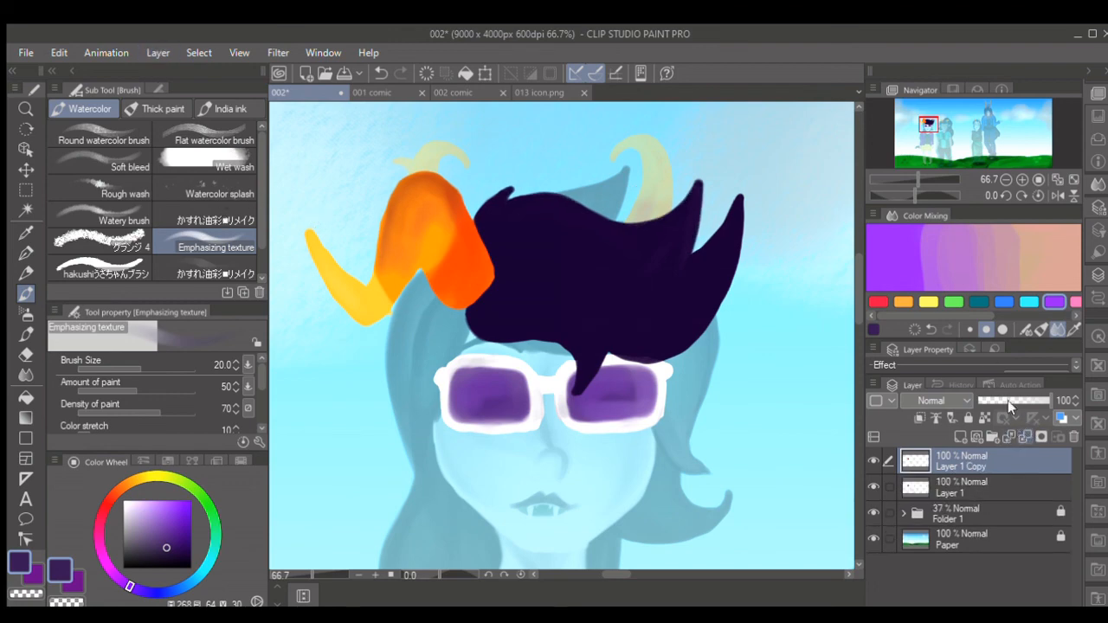
pyautogui.hotkey('ctrl', 'e')
# - Choose a medium purple and paint soft highlights across the dark hair with a size 40 brush
pyautogui.click(125, 552)
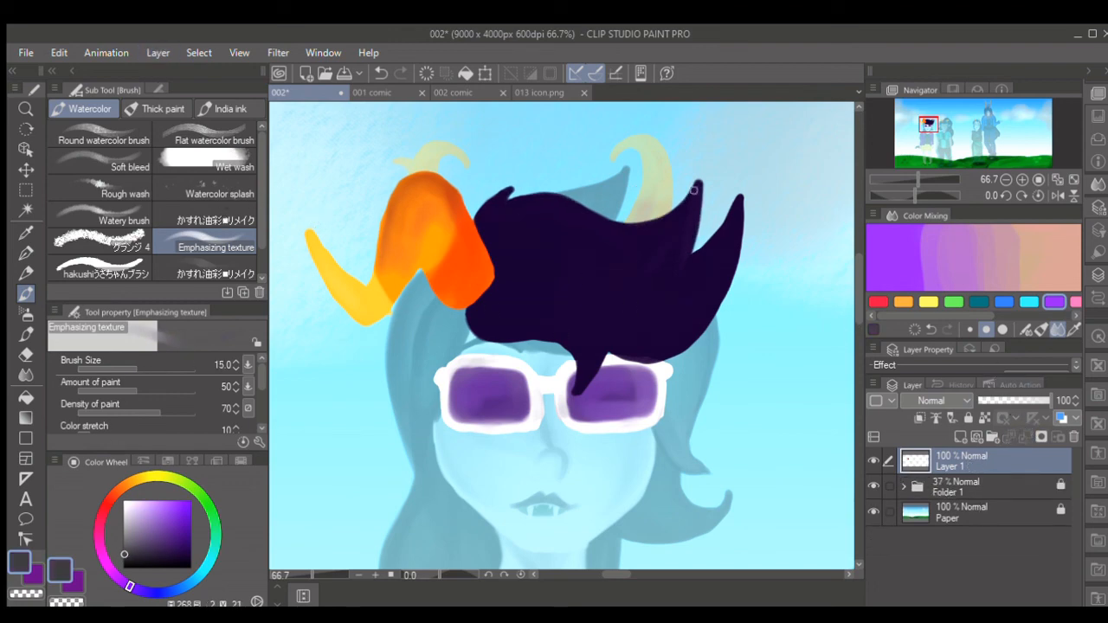
pyautogui.press(']')
pyautogui.press(']')
pyautogui.click(170, 536)
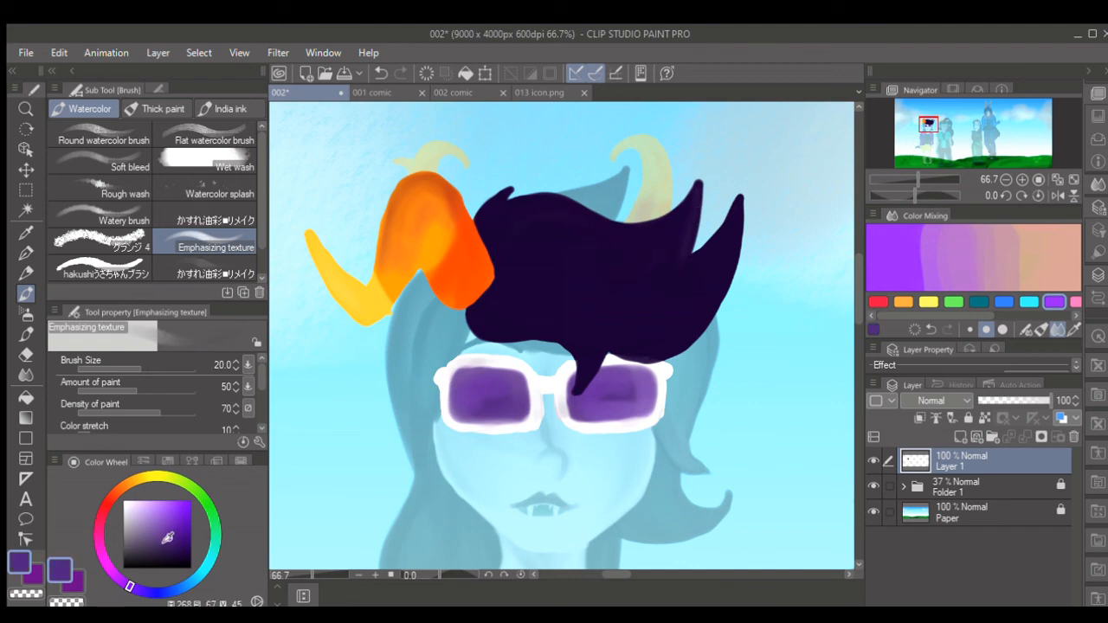
pyautogui.press(']')
pyautogui.press(']')
pyautogui.press(']')
# - Choose black and shade the hair's spikes, edges and strands with varying brush sizes
pyautogui.click(191, 568)
pyautogui.press('[')
pyautogui.press('[')
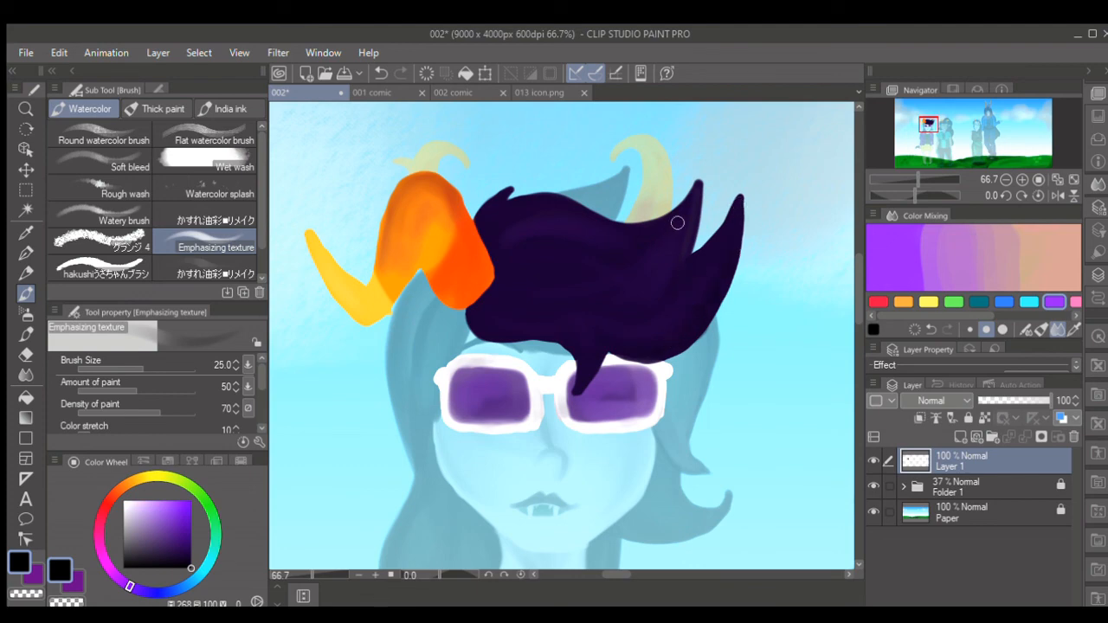
pyautogui.press(']')
pyautogui.press(']')
pyautogui.press(']')
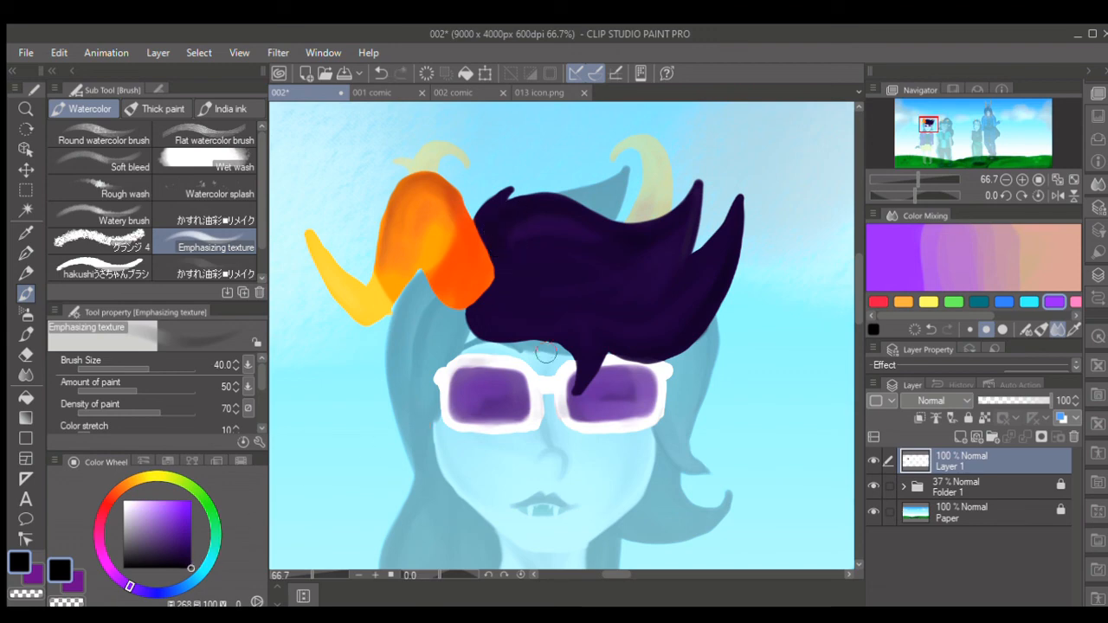
pyautogui.press('[')
pyautogui.press('[')
pyautogui.press('[')
pyautogui.press('[')
pyautogui.press(']')
pyautogui.press(']')
pyautogui.press(']')
pyautogui.press(']')
pyautogui.press(']')
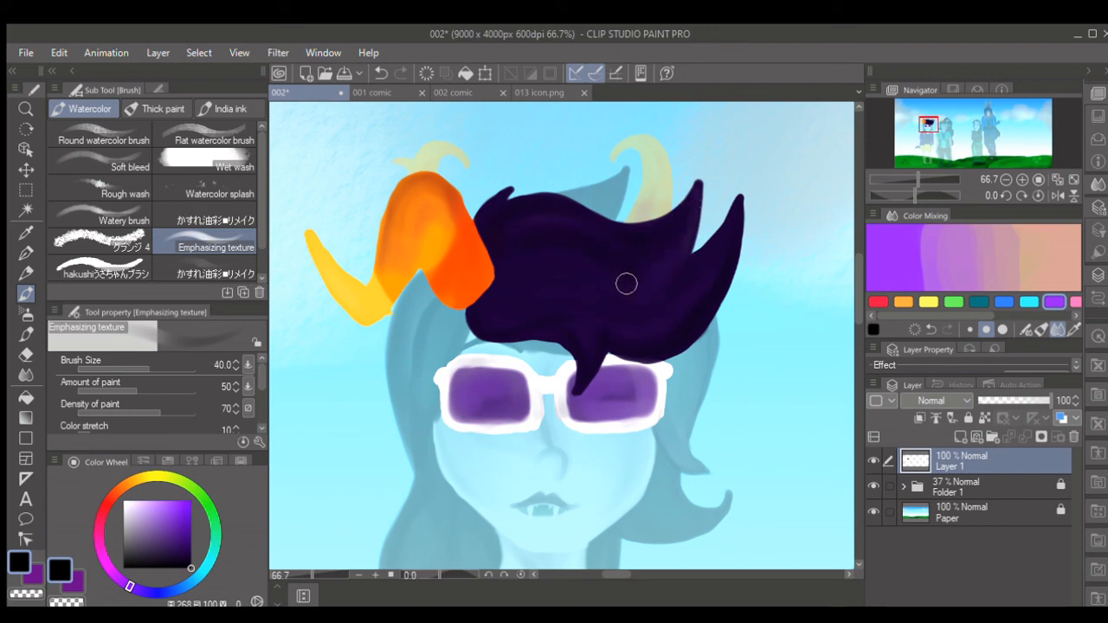
pyautogui.press(']')
pyautogui.press(']')
# - Outline the side lock of hair in black from under the orange horn down past the glasses to the cheek
pyautogui.scroll(-2, 851, 318)
pyautogui.press('[')
pyautogui.press('[')
pyautogui.press('[')
pyautogui.press('[')
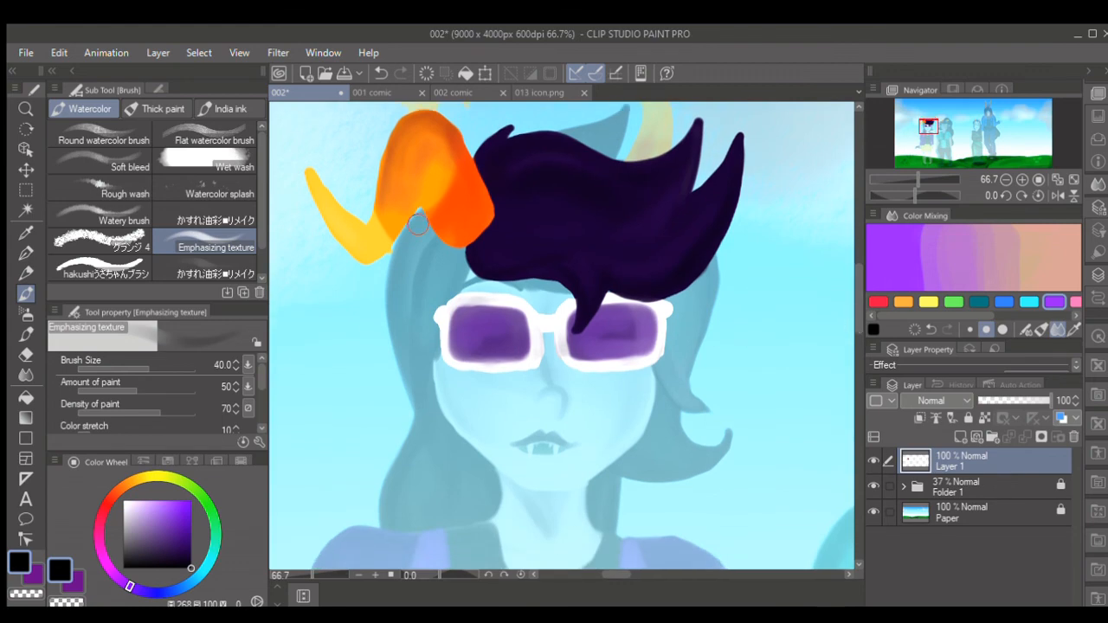
pyautogui.moveTo(407, 234); pyautogui.dragTo(383, 303)
pyautogui.moveTo(425, 219); pyautogui.dragTo(417, 226)
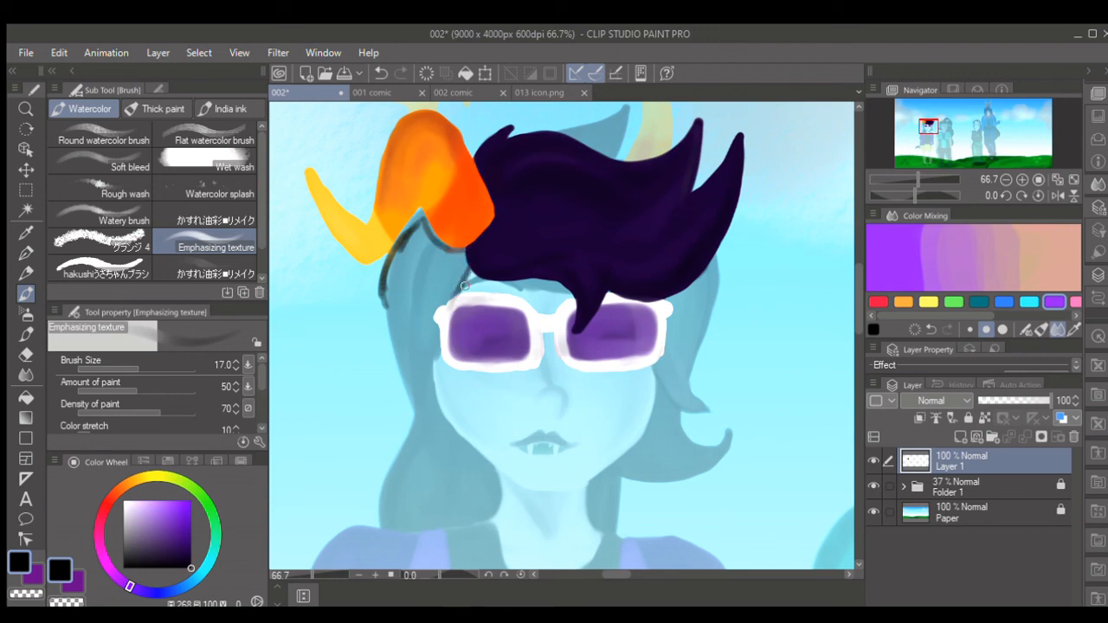
pyautogui.hotkey('ctrl', 'z')
pyautogui.moveTo(472, 275)
pyautogui.mouseDown()
pyautogui.moveTo(434, 334)
pyautogui.moveTo(434, 392)
pyautogui.moveTo(469, 441)
pyautogui.mouseUp()
pyautogui.moveTo(384, 300)
pyautogui.mouseDown()
pyautogui.moveTo(394, 394)
pyautogui.moveTo(420, 428)
pyautogui.mouseUp()
pyautogui.moveTo(391, 253)
pyautogui.mouseDown()
pyautogui.moveTo(363, 313)
pyautogui.moveTo(391, 260)
pyautogui.moveTo(383, 280)
pyautogui.mouseUp()
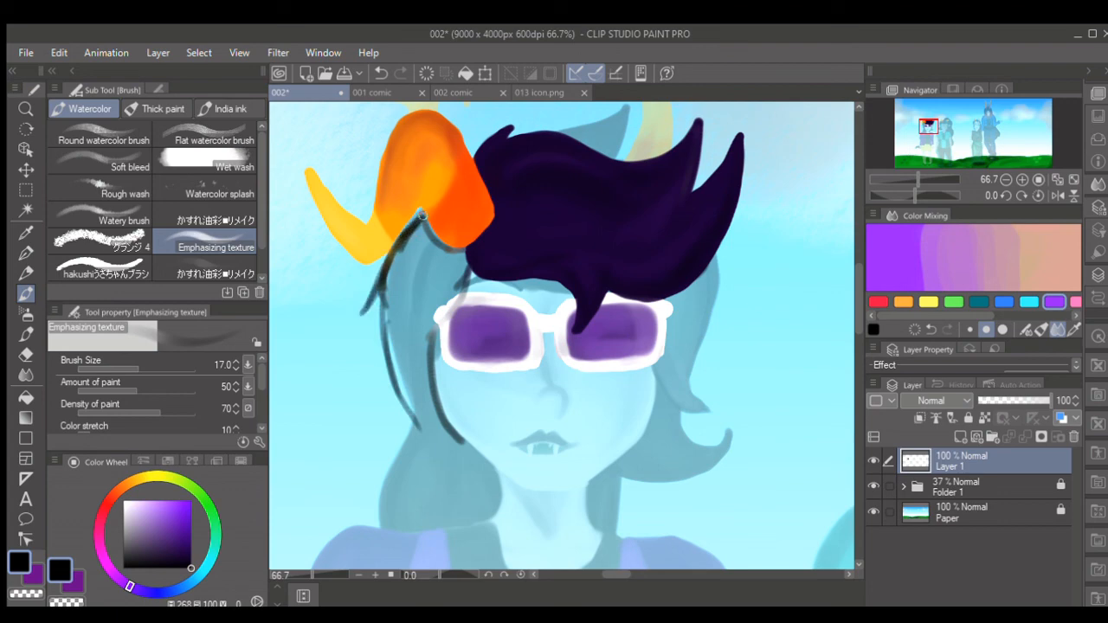
pyautogui.moveTo(421, 215); pyautogui.dragTo(431, 229)
pyautogui.hotkey('ctrl', 'z')
# - Fill the outlined side lock of hair beside the glasses with black, using brush sizes from 20 to 40
pyautogui.press(']')
pyautogui.moveTo(468, 253)
pyautogui.mouseDown()
pyautogui.moveTo(434, 326)
pyautogui.moveTo(428, 421)
pyautogui.mouseUp()
pyautogui.moveTo(396, 379)
pyautogui.mouseDown()
pyautogui.moveTo(435, 444)
pyautogui.moveTo(461, 447)
pyautogui.moveTo(426, 418)
pyautogui.mouseUp()
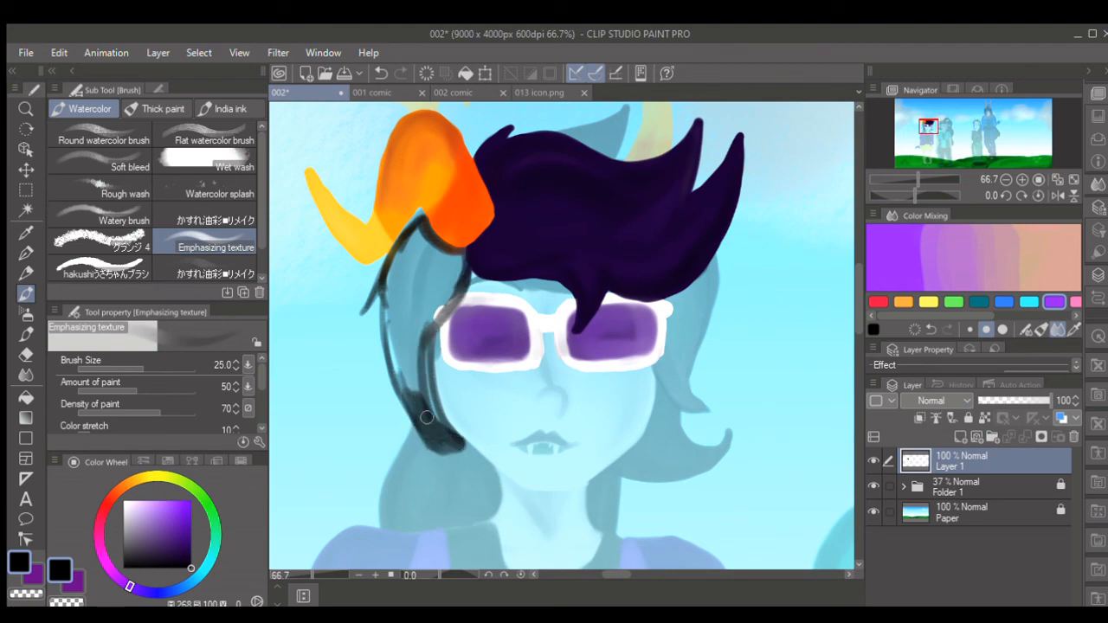
pyautogui.press(']')
pyautogui.press(']')
pyautogui.moveTo(415, 342)
pyautogui.mouseDown()
pyautogui.moveTo(435, 425)
pyautogui.moveTo(422, 327)
pyautogui.mouseUp()
pyautogui.press('[')
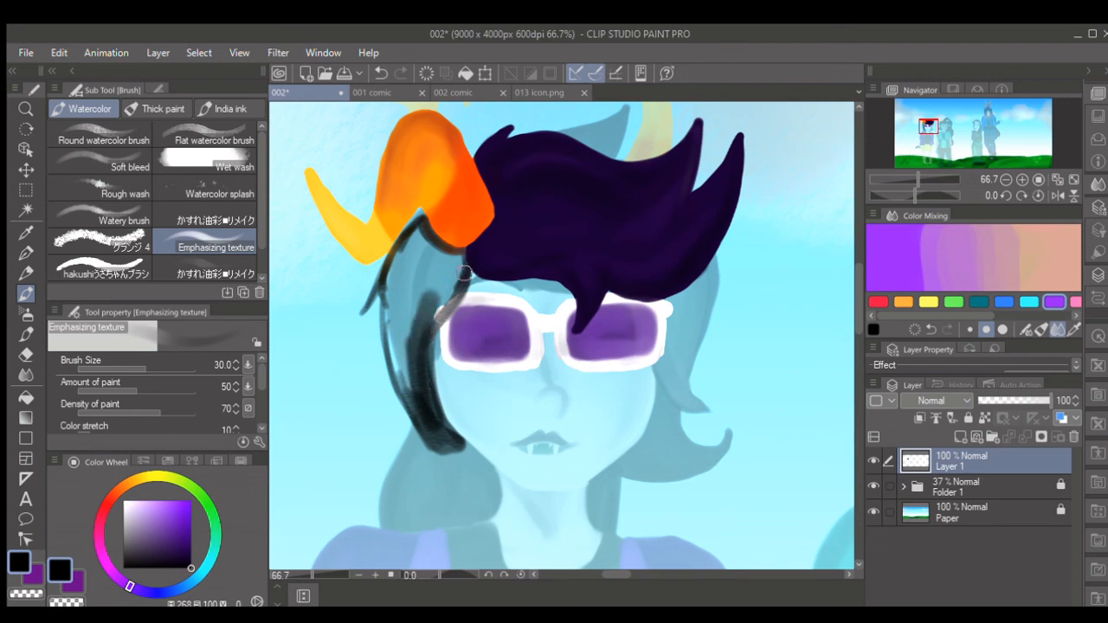
pyautogui.moveTo(464, 263)
pyautogui.mouseDown()
pyautogui.moveTo(437, 312)
pyautogui.moveTo(457, 269)
pyautogui.moveTo(419, 231)
pyautogui.moveTo(397, 290)
pyautogui.moveTo(405, 375)
pyautogui.moveTo(400, 323)
pyautogui.moveTo(412, 281)
pyautogui.moveTo(432, 292)
pyautogui.moveTo(450, 277)
pyautogui.moveTo(444, 258)
pyautogui.moveTo(422, 256)
pyautogui.moveTo(404, 327)
pyautogui.moveTo(402, 256)
pyautogui.moveTo(391, 305)
pyautogui.moveTo(414, 389)
pyautogui.mouseUp()
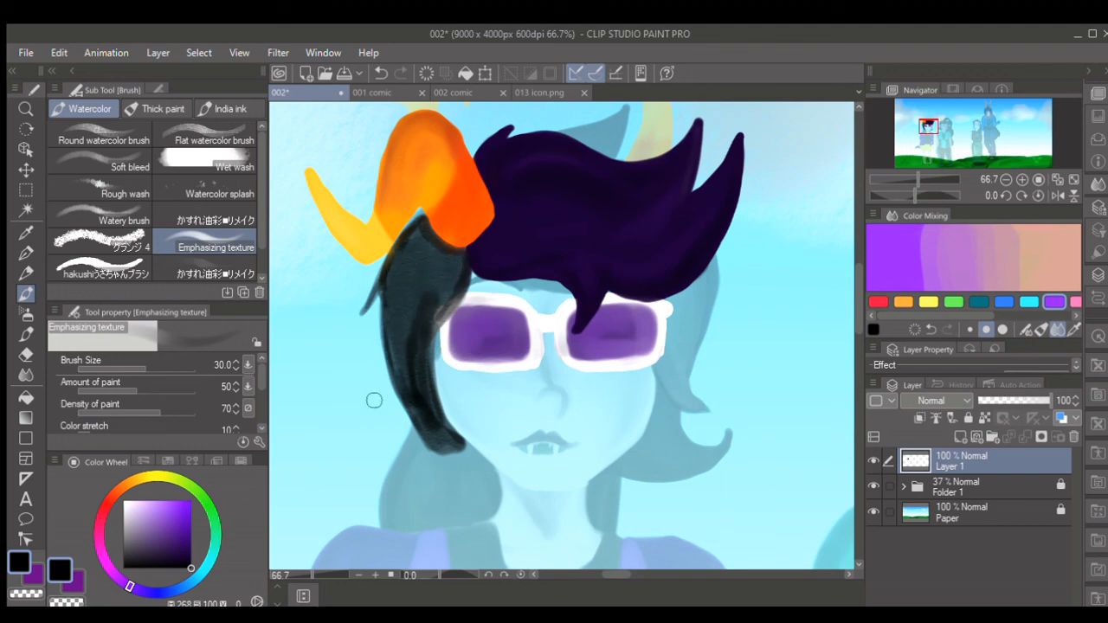